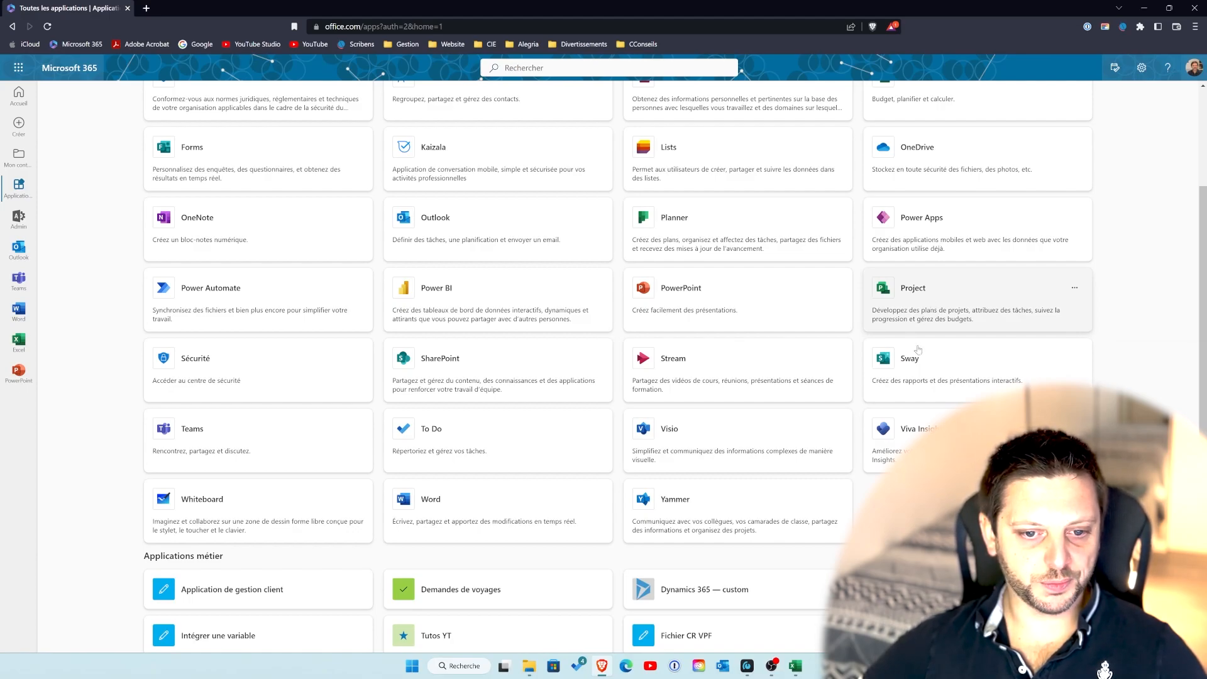
- Open Visio and create a new drawing from the "Modèle d'organigramme" template
click(742, 438)
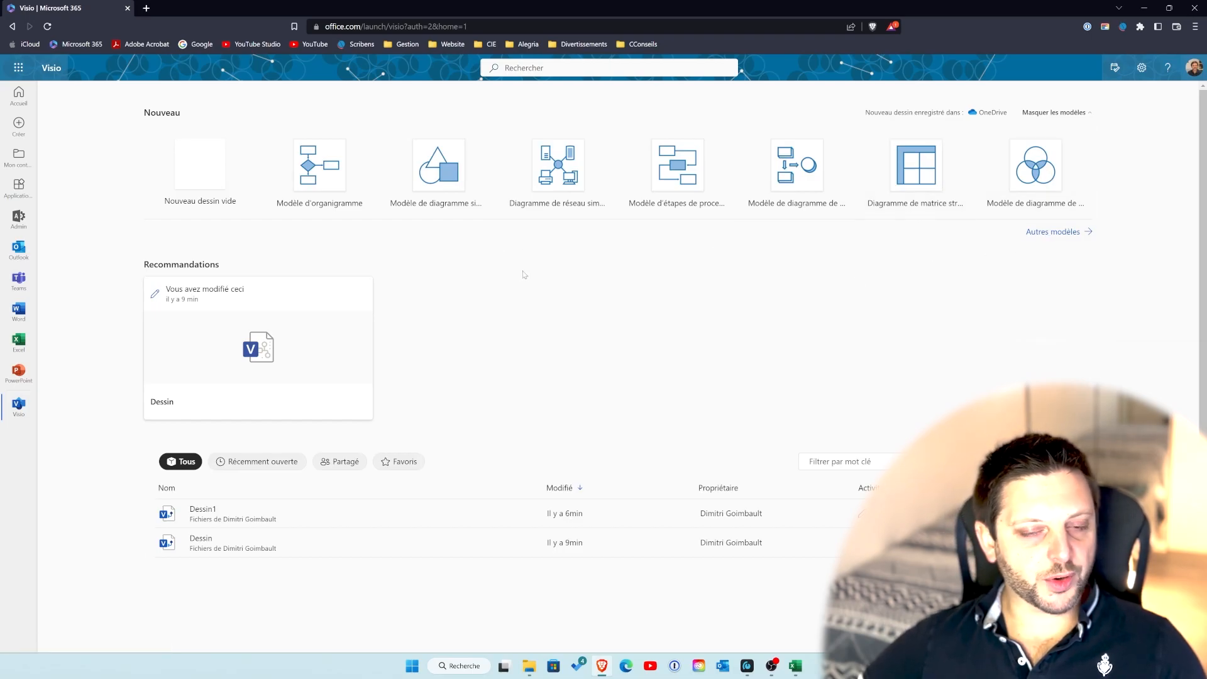
click(320, 173)
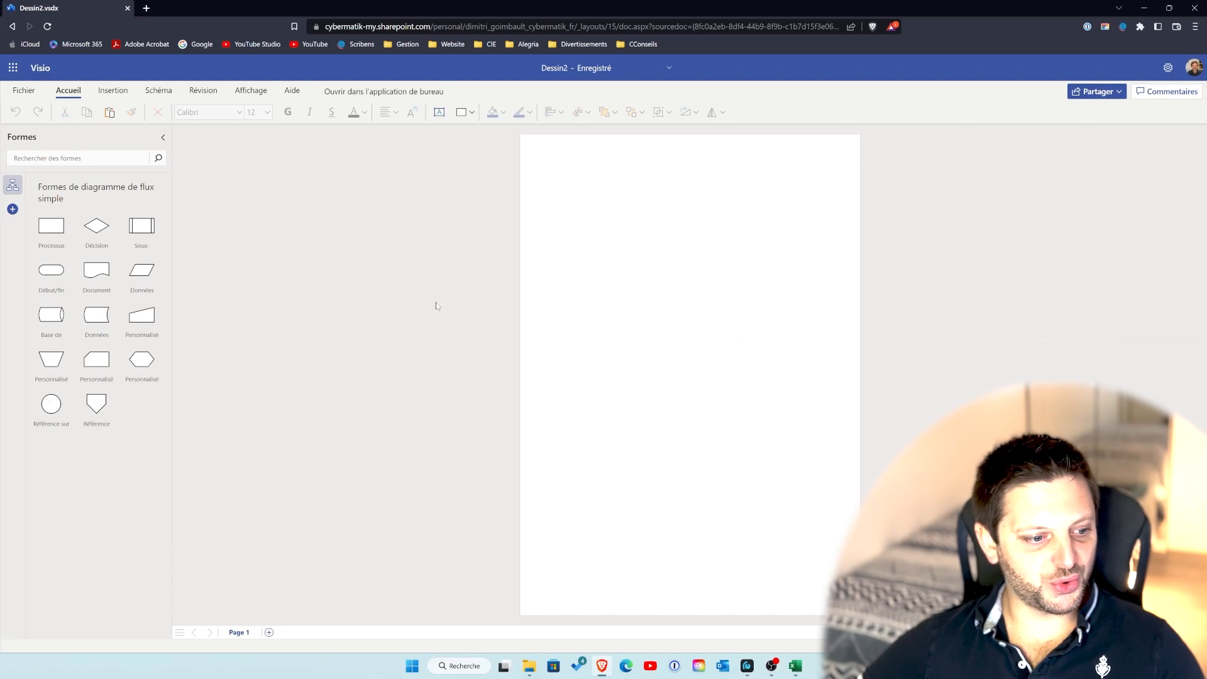
click(113, 91)
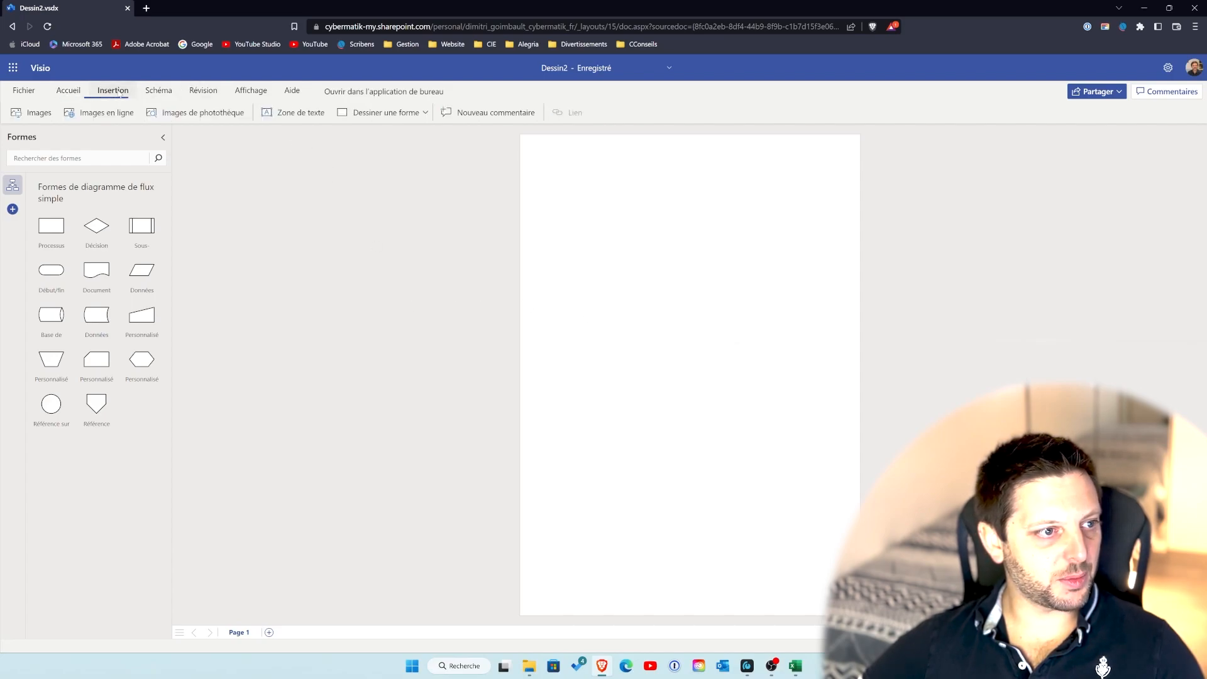
click(158, 93)
click(203, 90)
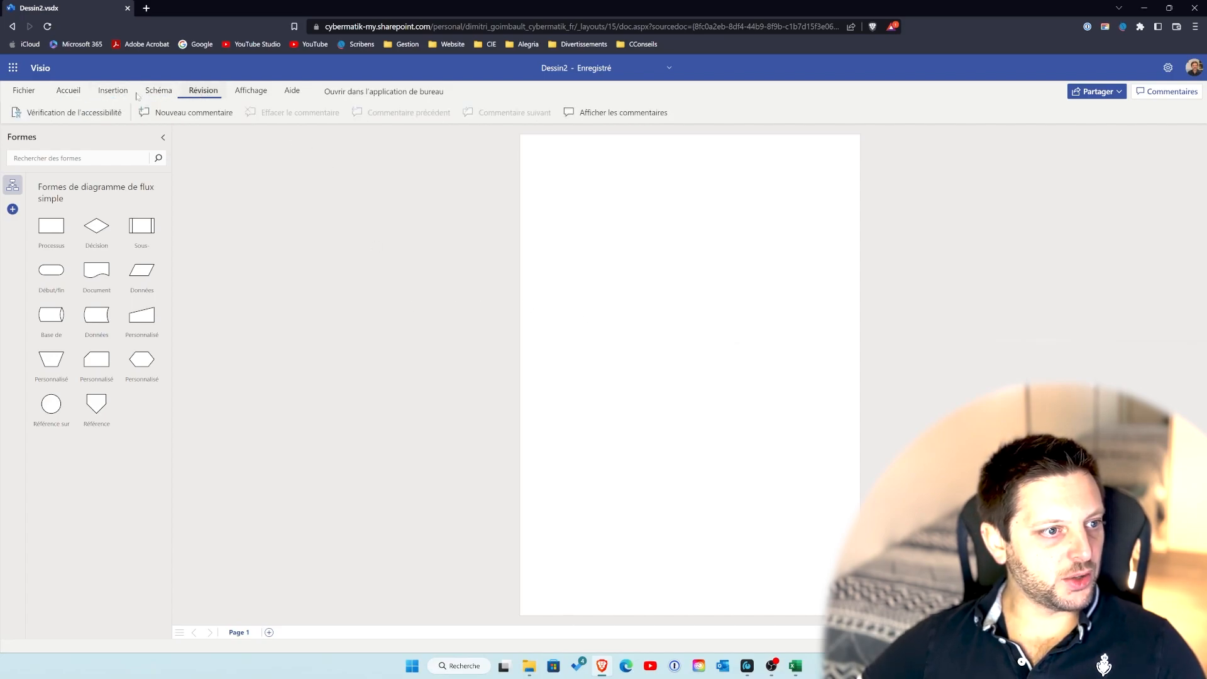
click(69, 90)
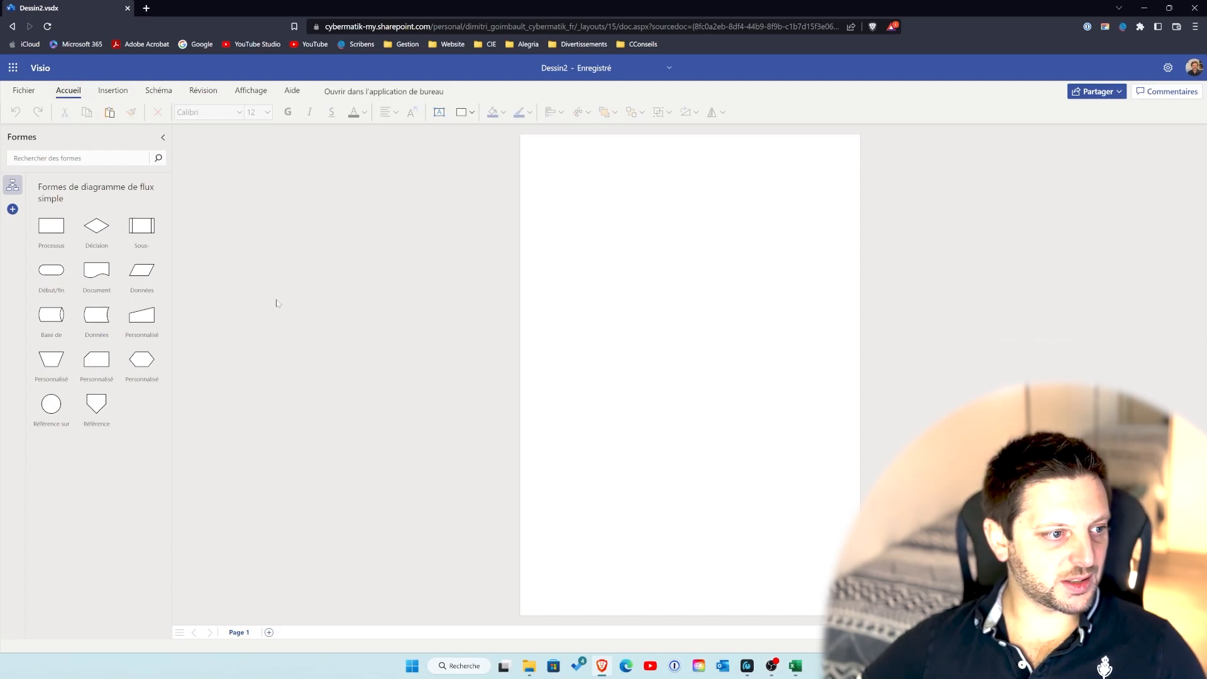
- Place a Processus rectangle near the top of the blank page and enlarge it
drag(52, 231, 673, 203)
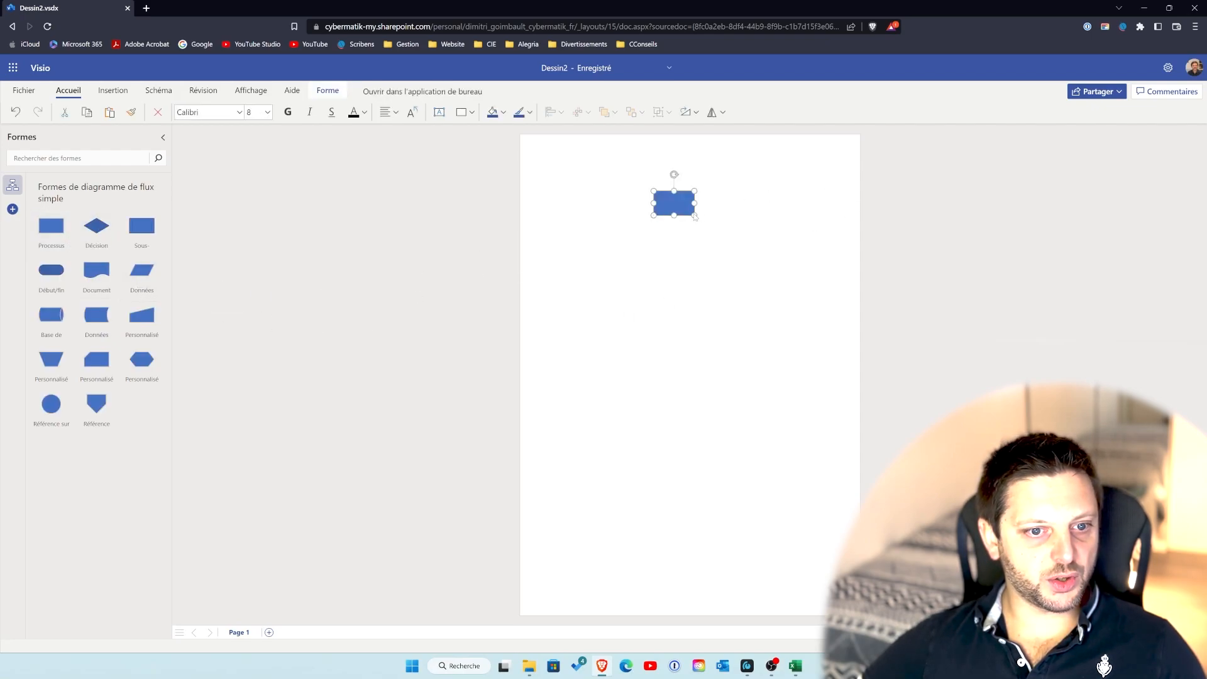
mouse_move(706, 221)
mouse_down()
mouse_move(776, 249)
mouse_move(704, 210)
mouse_up()
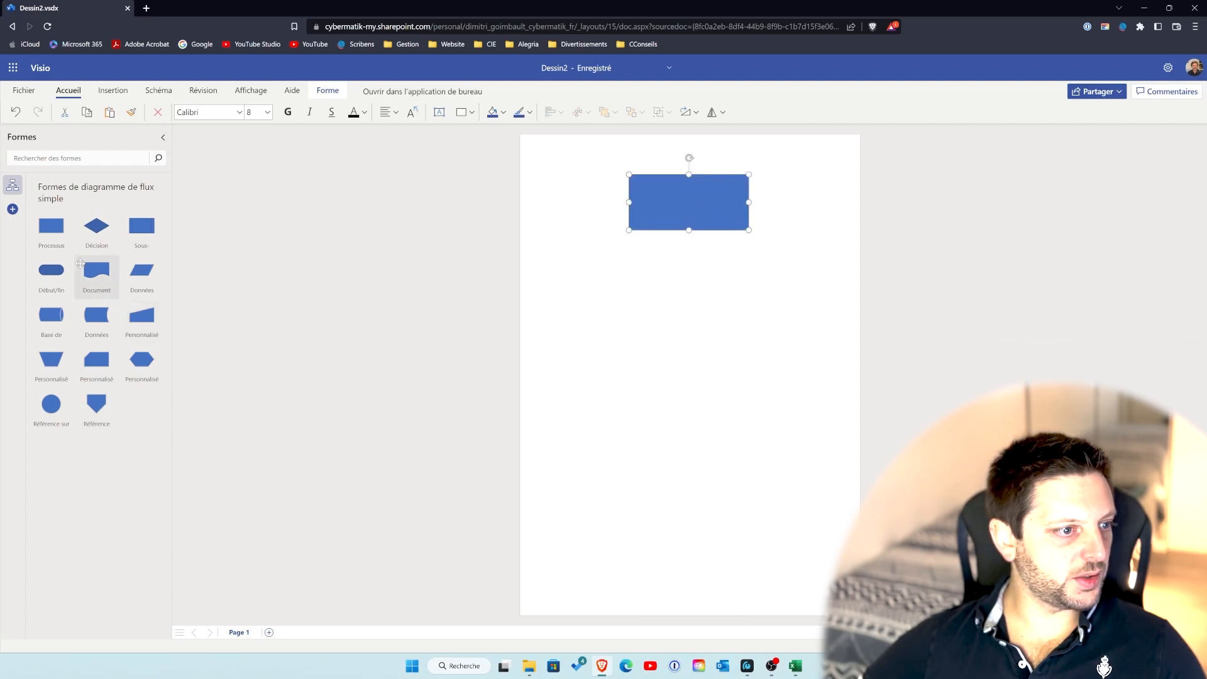
- Add an enlarged Décision diamond below the rectangle and pull a free-ended connector downward from its lower corner
drag(96, 228, 766, 285)
mouse_move(776, 308)
drag(793, 329, 696, 429)
- Add a connected document shape beside the diamond and move it to the lower left of the diamond
mouse_move(784, 305)
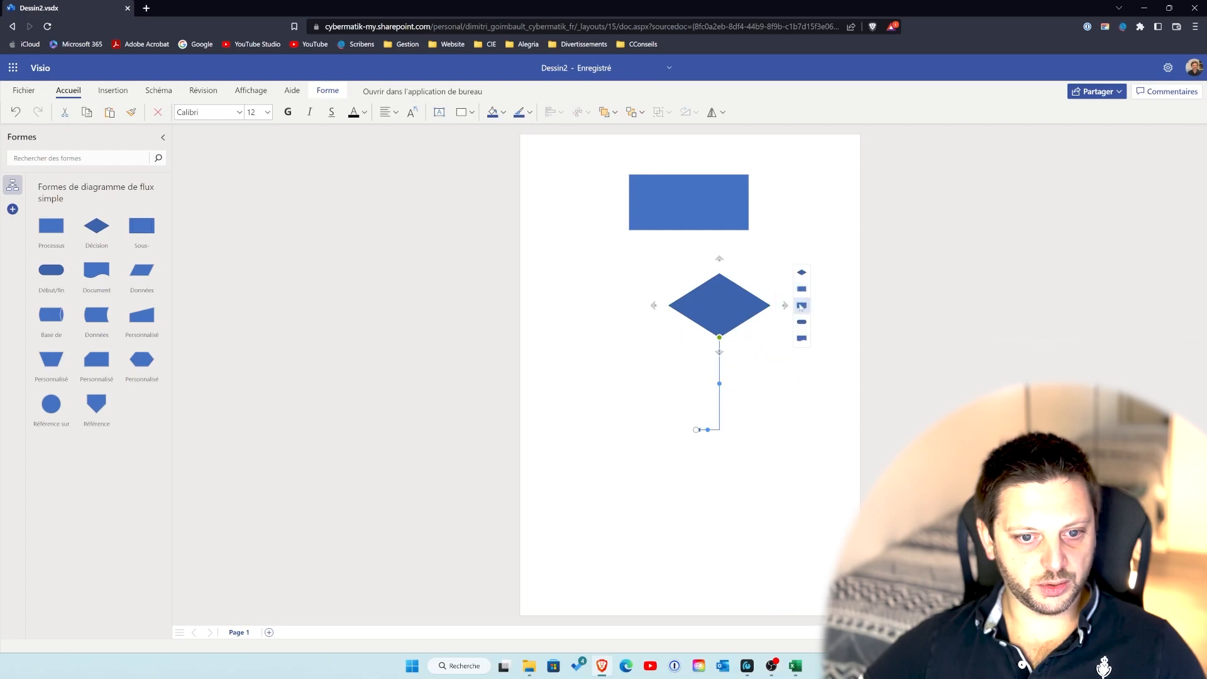
mouse_move(652, 304)
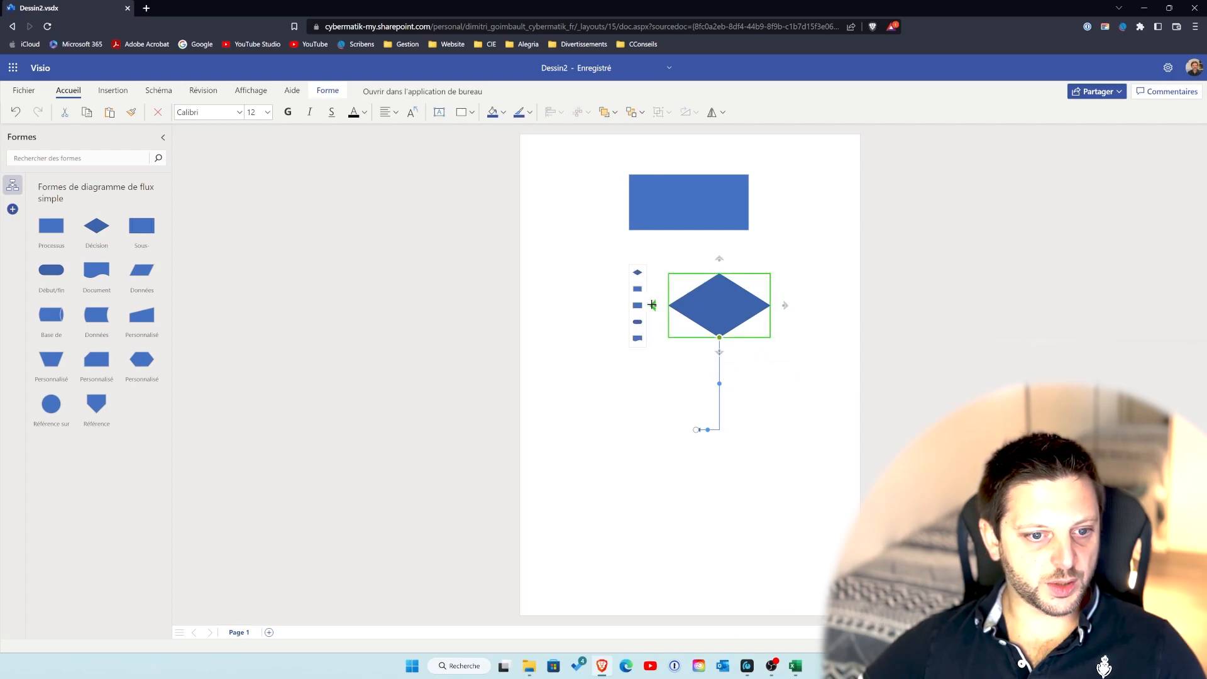
click(638, 339)
drag(638, 313, 584, 400)
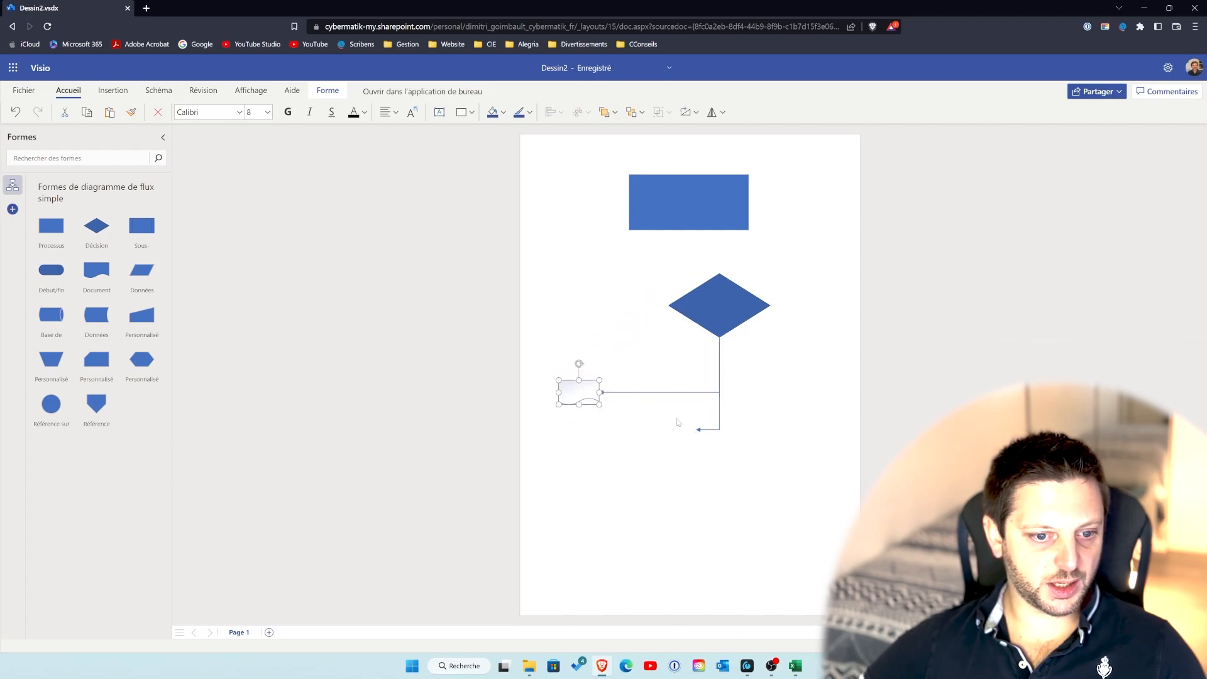
- Reshape the connector between the diamond and the document shape into a stepped path with several right-angle bends
click(626, 394)
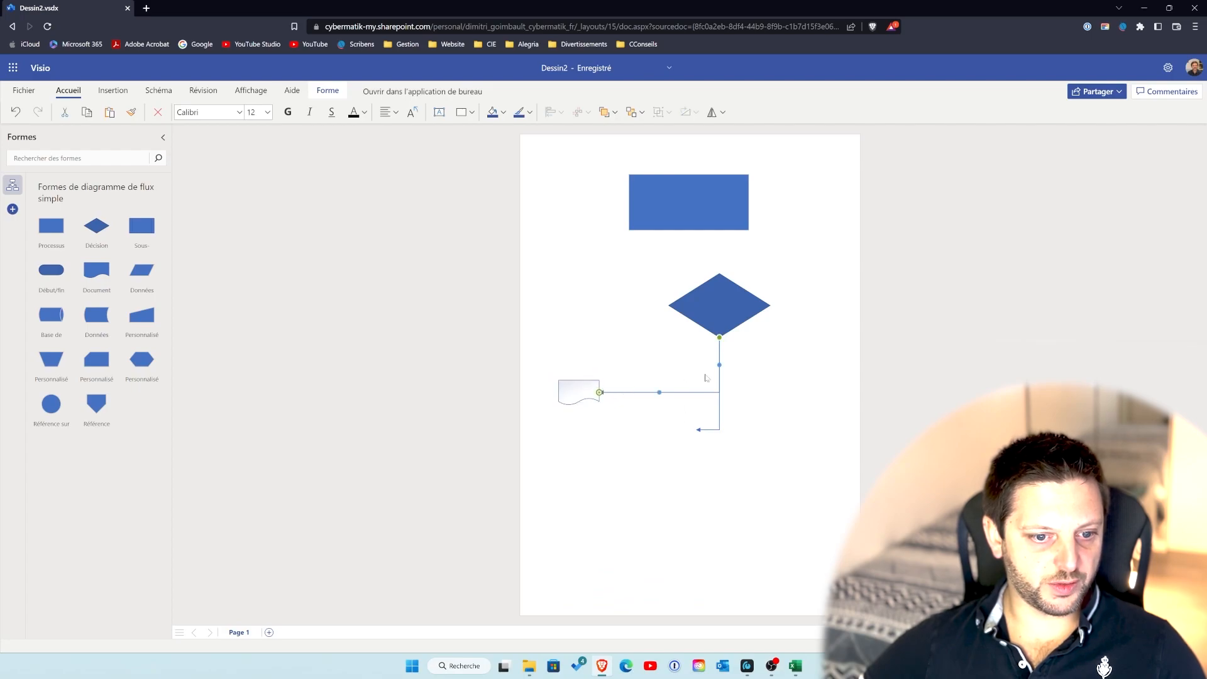
click(666, 390)
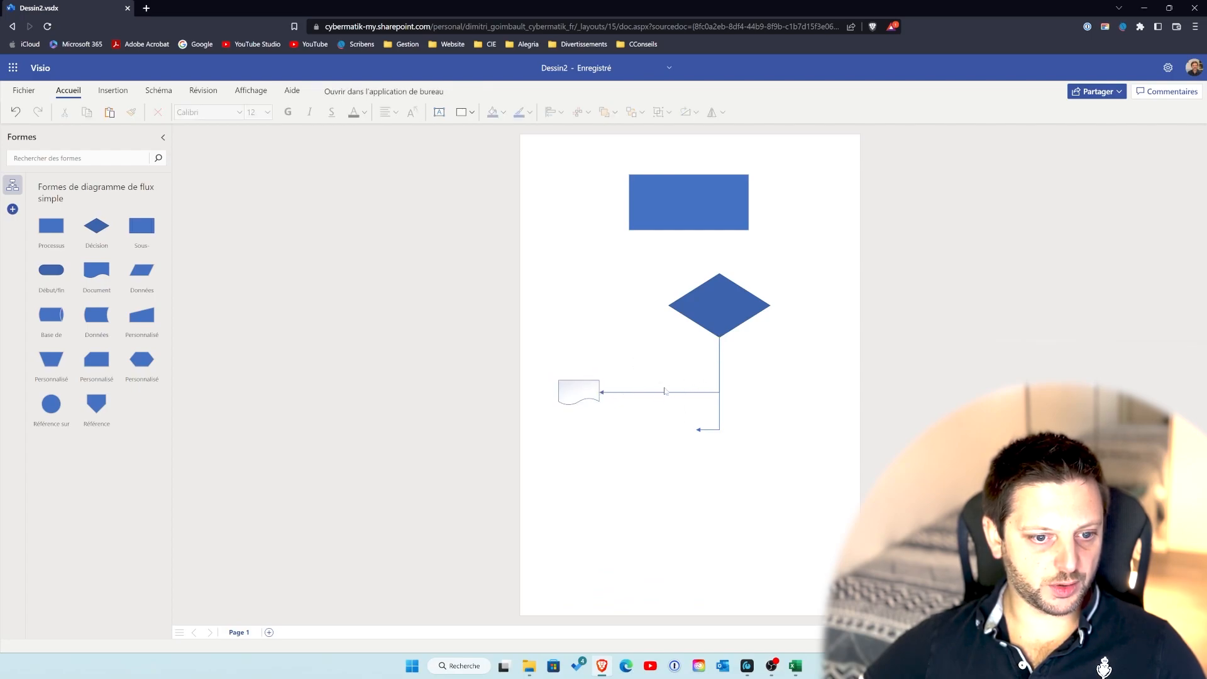
click(661, 393)
drag(659, 392, 636, 355)
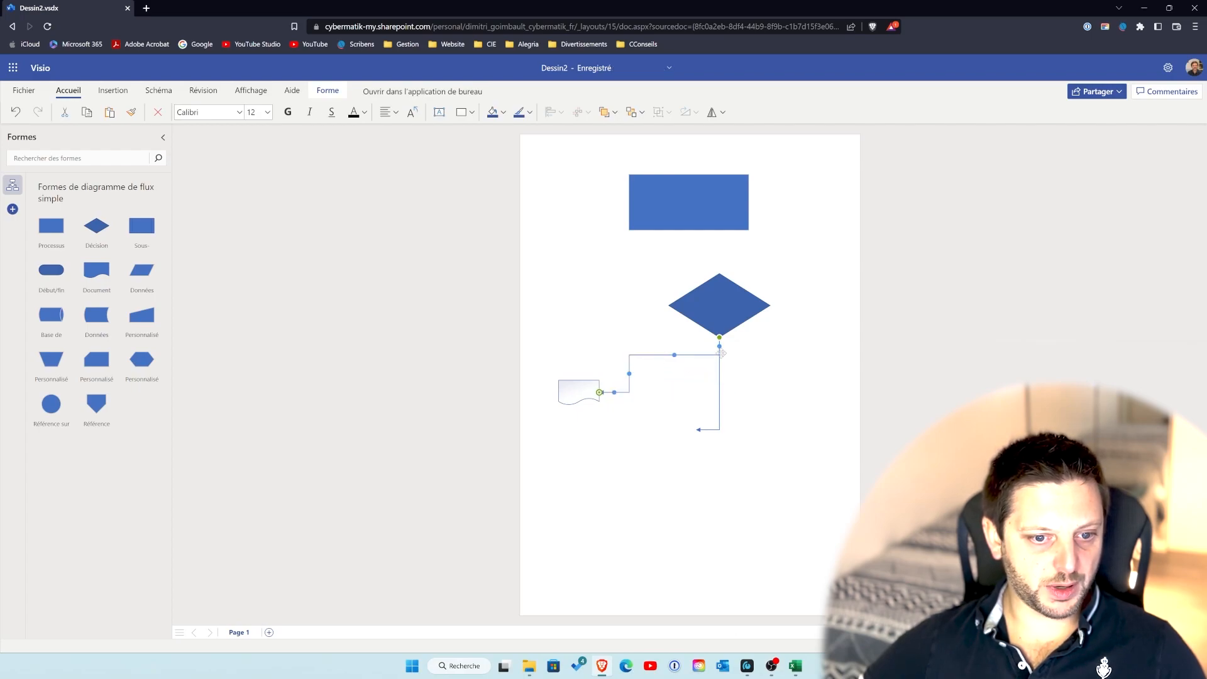
drag(729, 354, 755, 355)
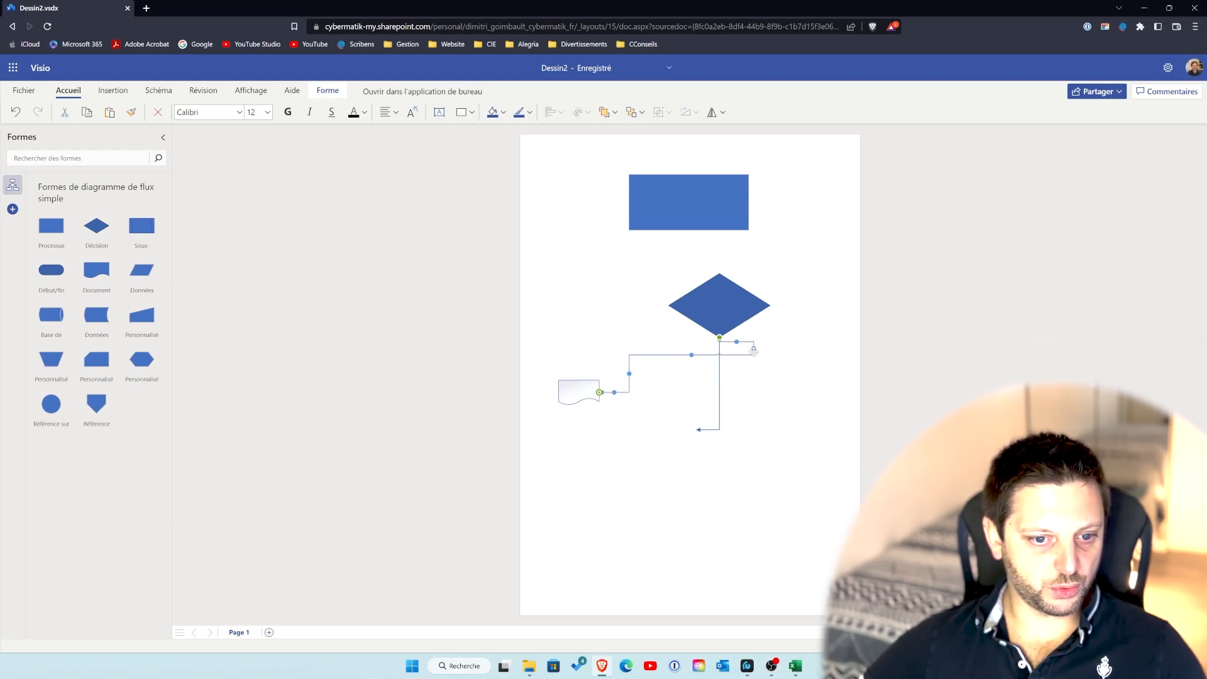
drag(666, 353, 664, 348)
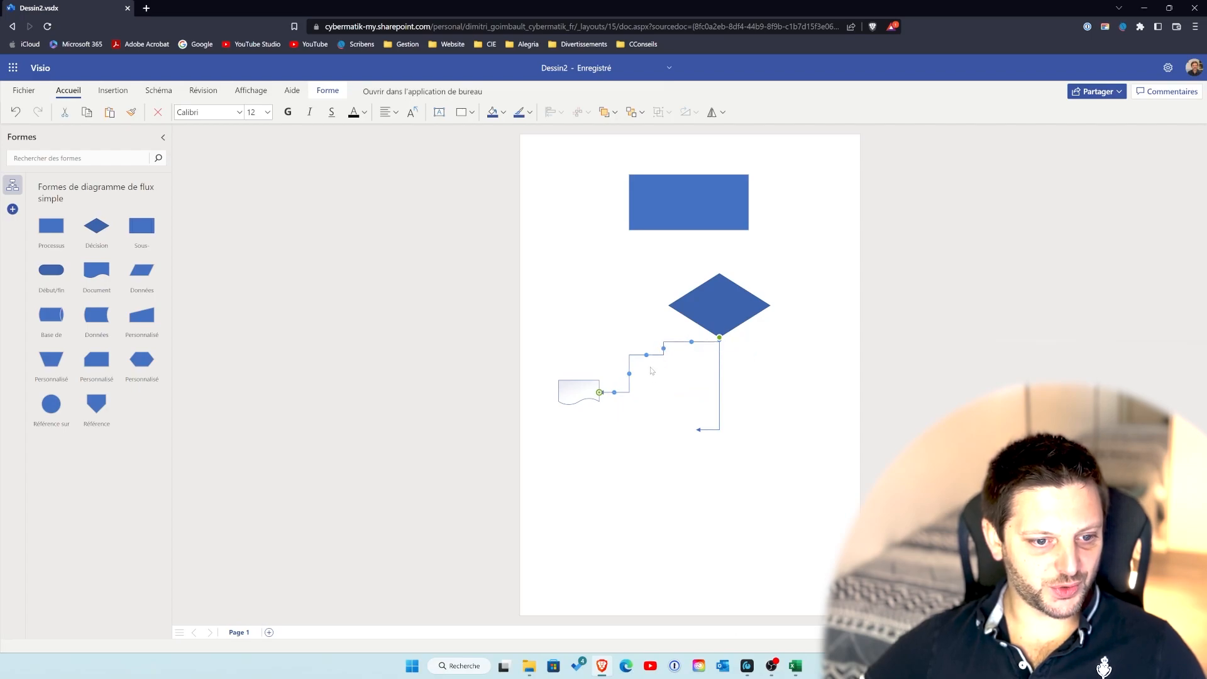
drag(646, 354, 645, 327)
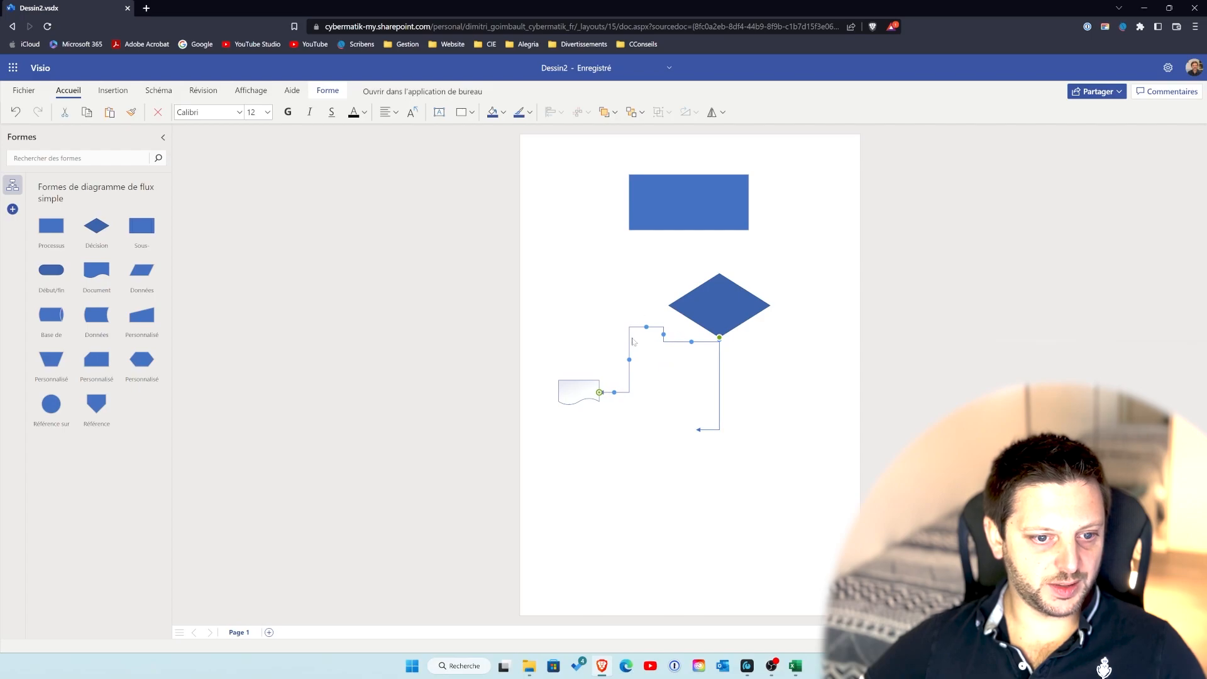
click(627, 442)
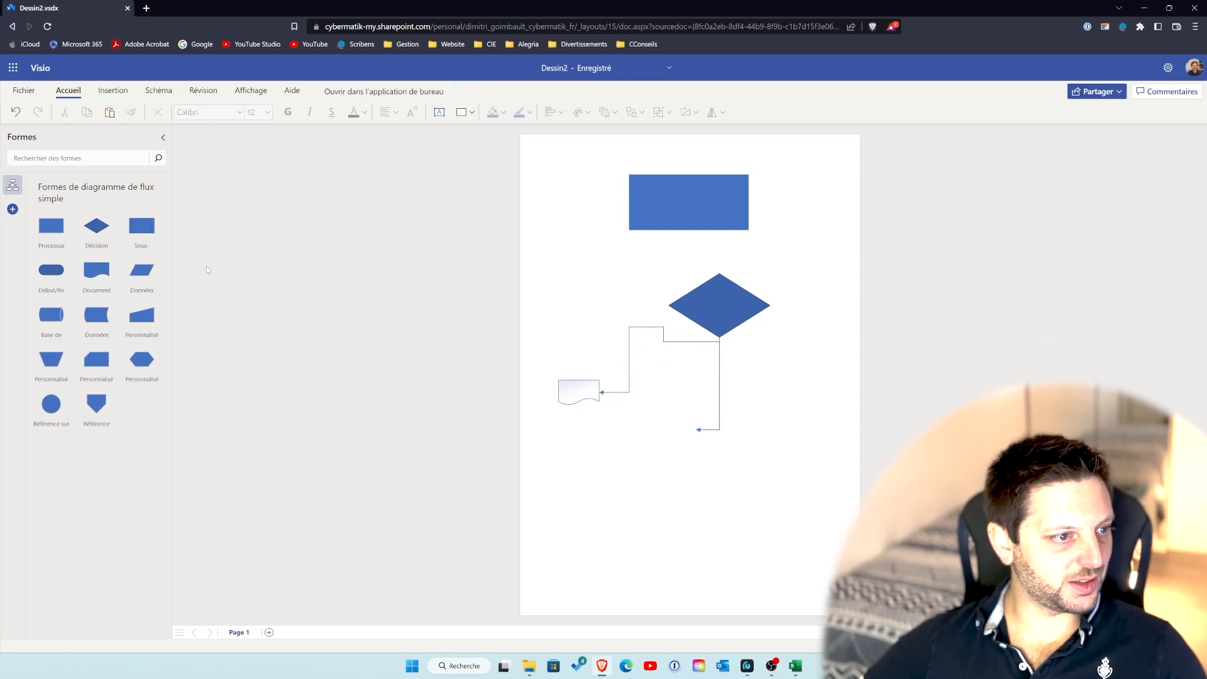
- Apply the multicoloured theme with a blue rectangle, magenta diamond and green document shape to the drawing
click(114, 90)
click(159, 91)
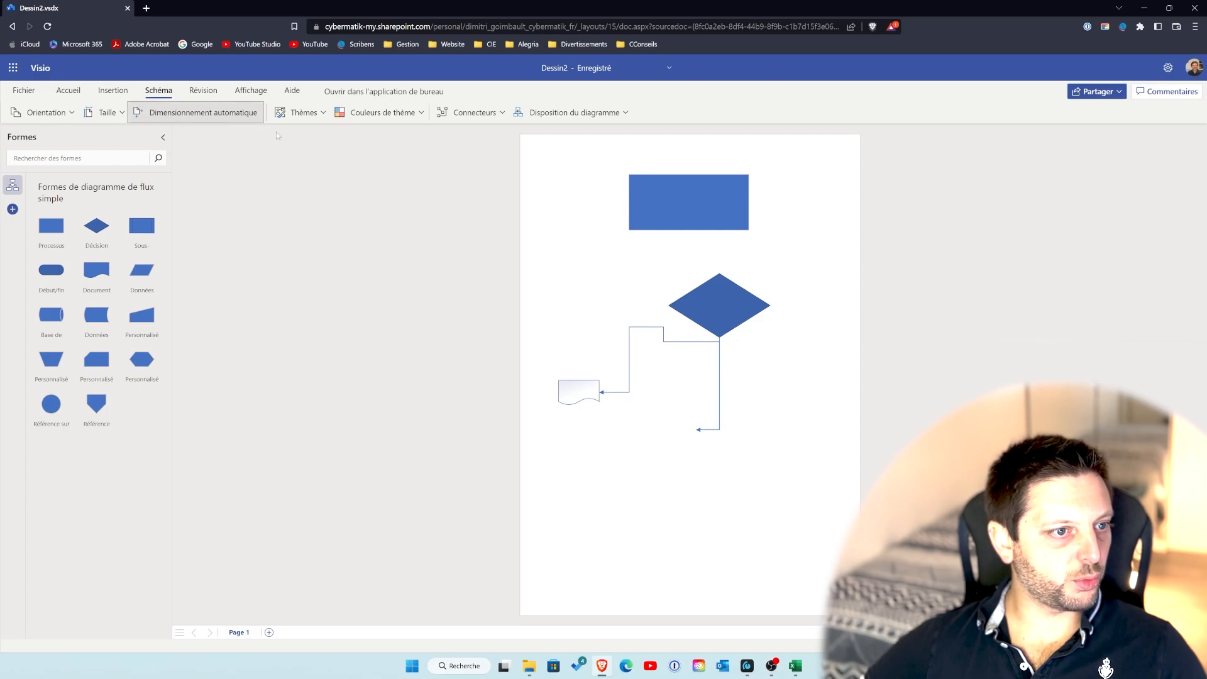
click(338, 116)
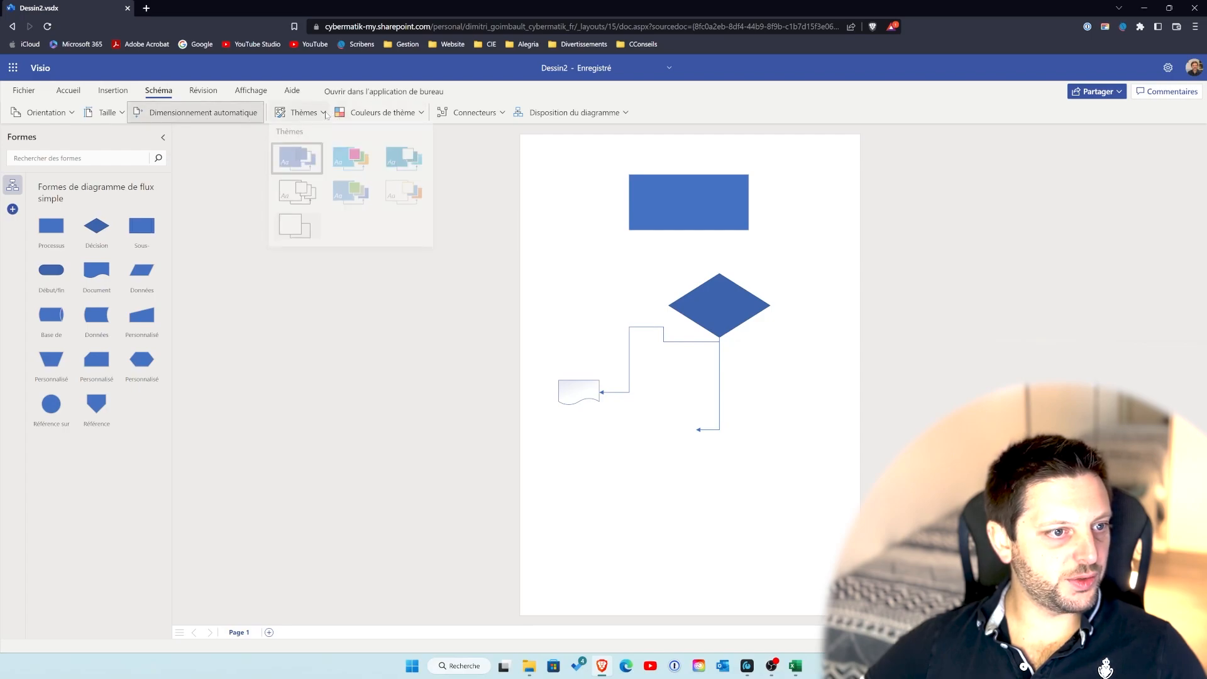
click(343, 175)
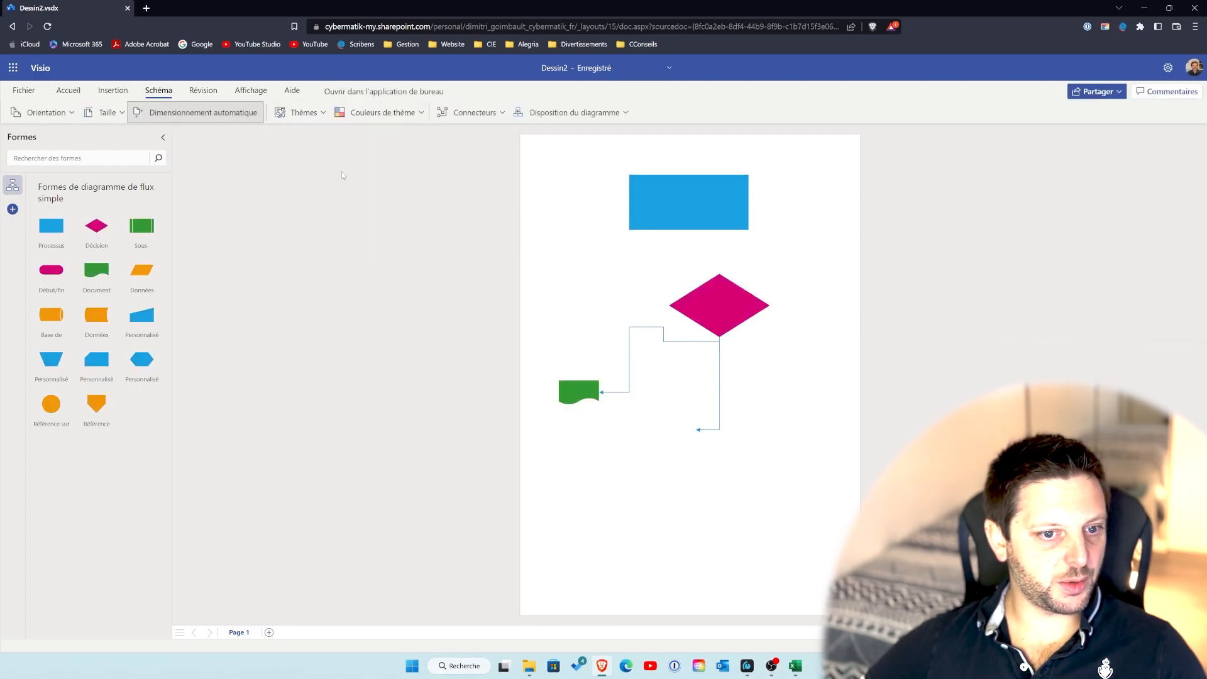
- Apply the theme with white outlined process and decision shapes, and change its theme colours to the olive-green set
click(314, 113)
click(389, 200)
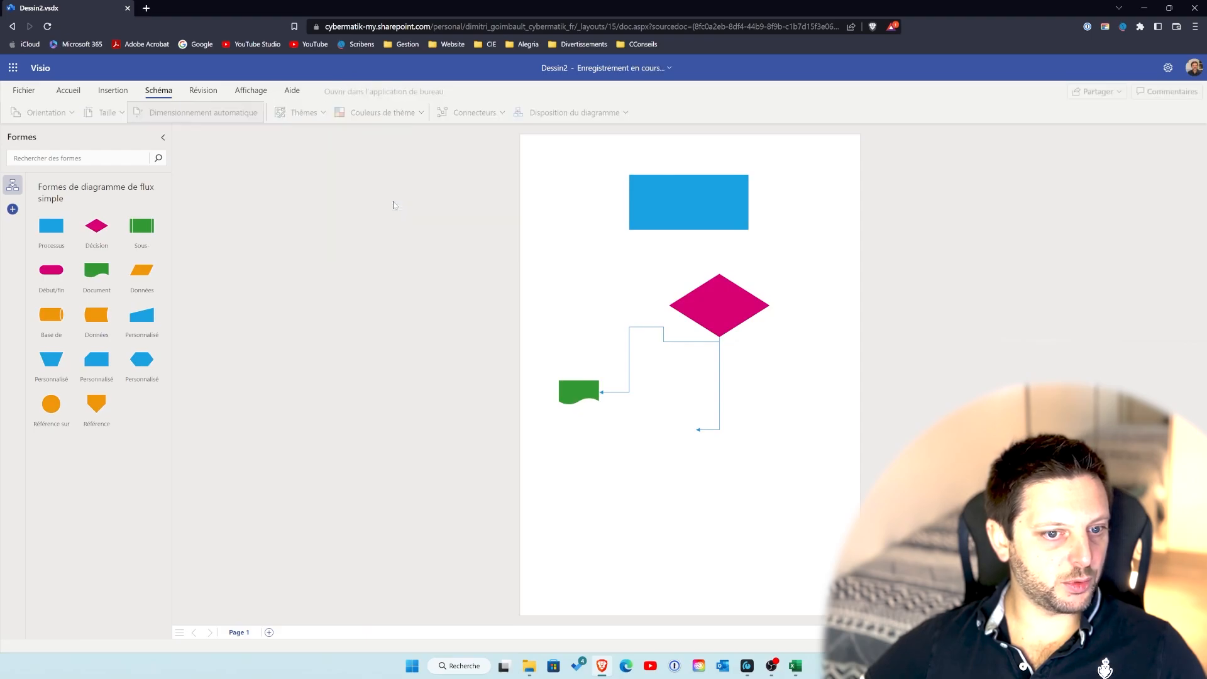
click(370, 116)
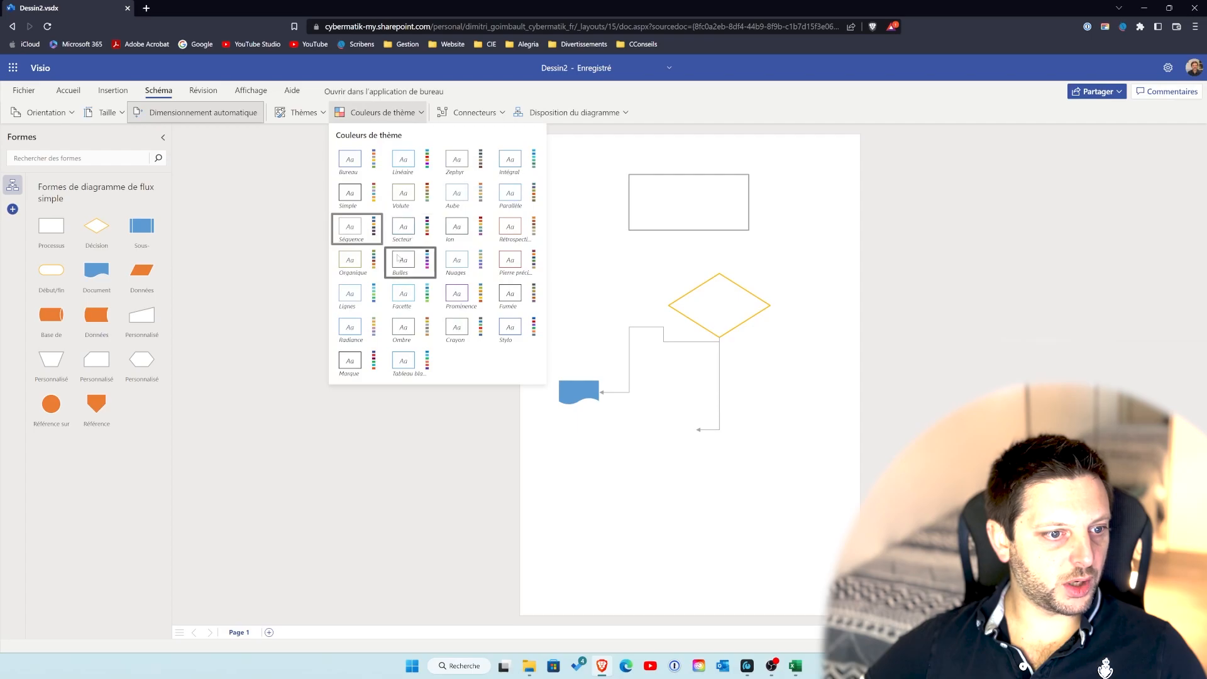
click(402, 257)
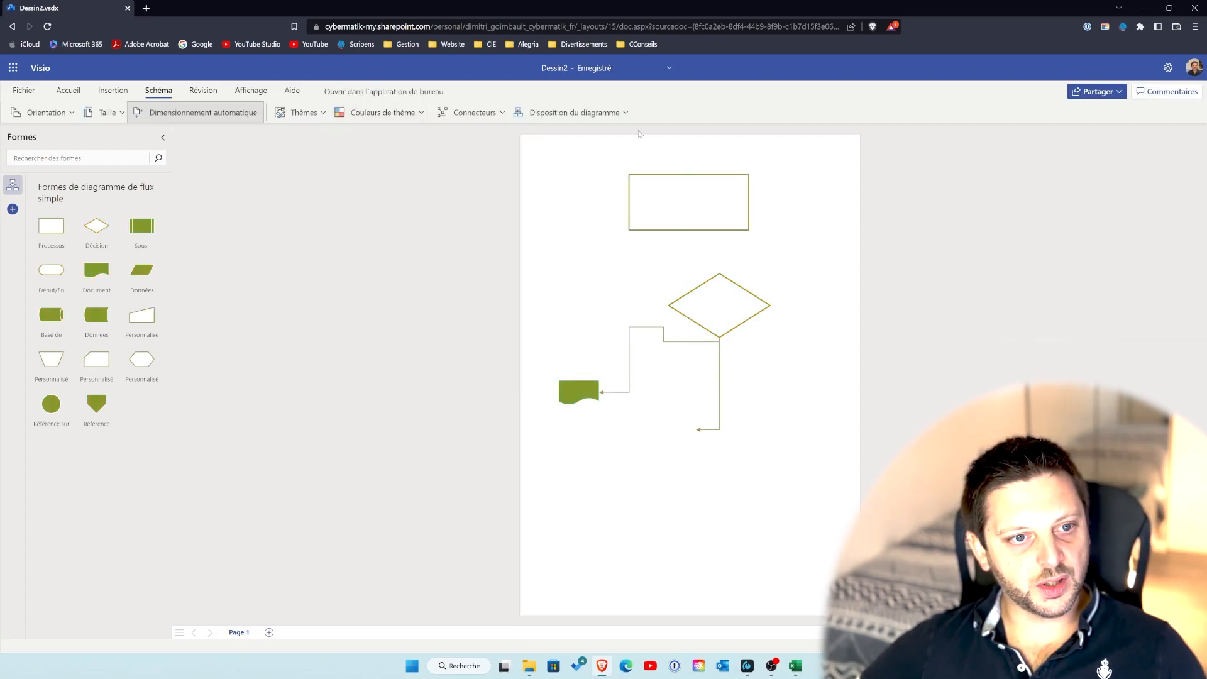
- Change the connector between the diamond and the document shape to the "Traits droits" style
click(502, 115)
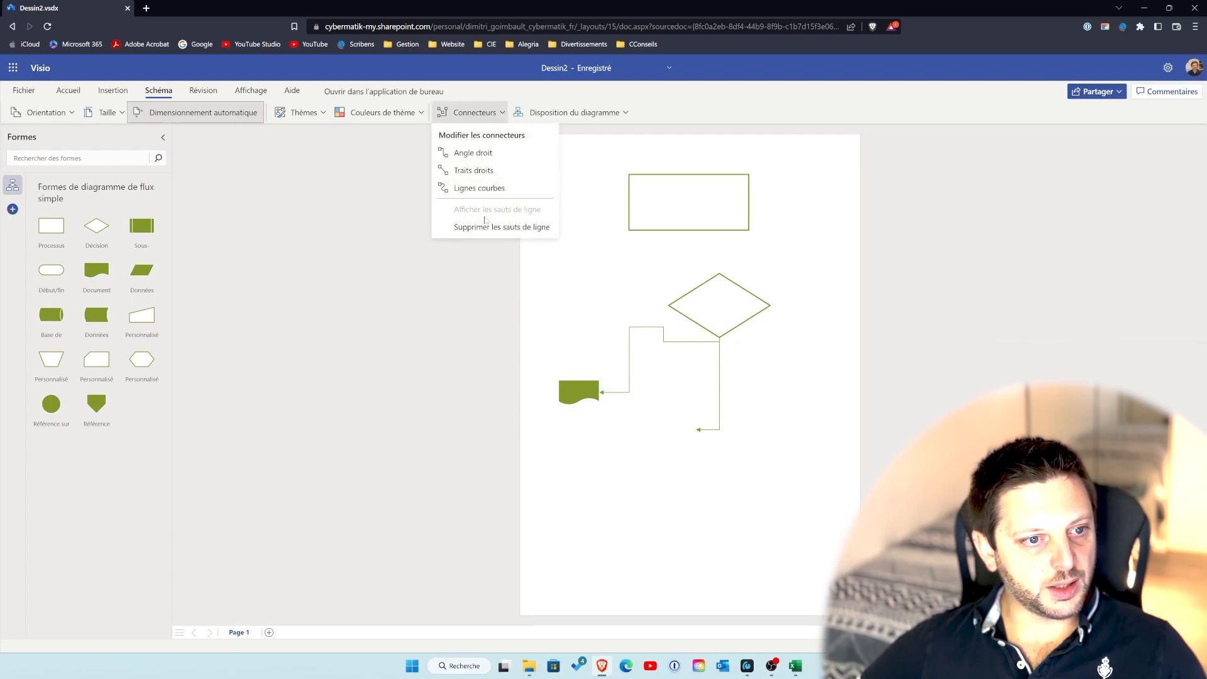
click(630, 344)
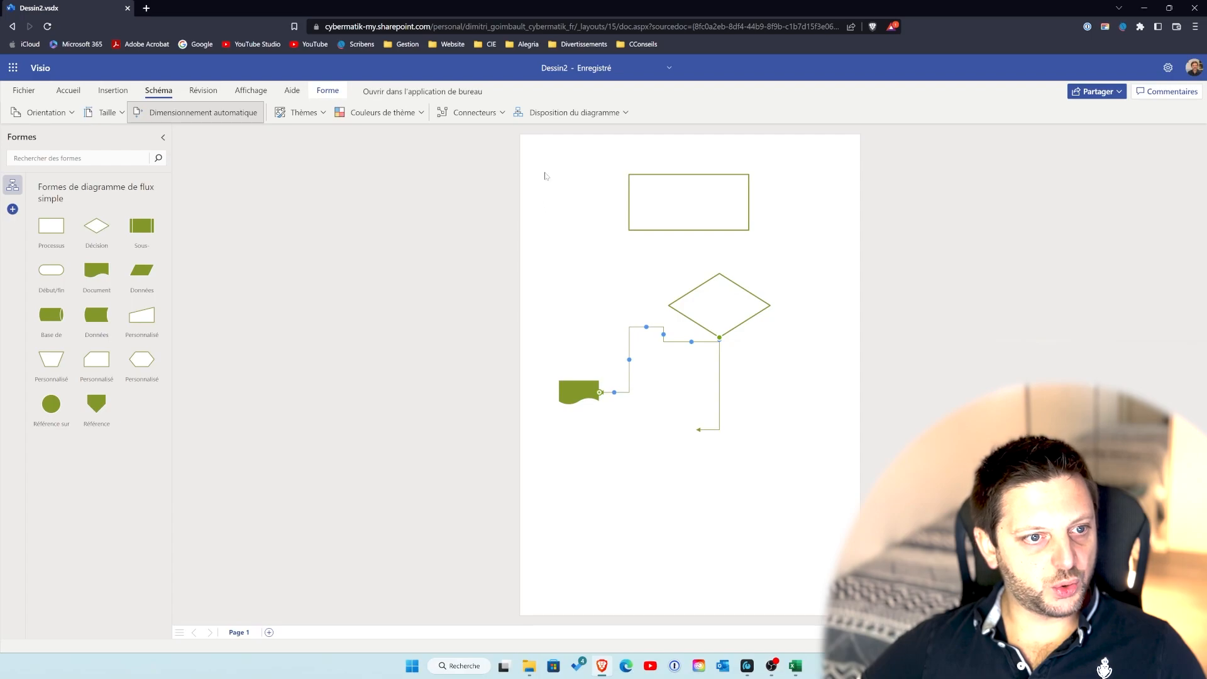
click(597, 113)
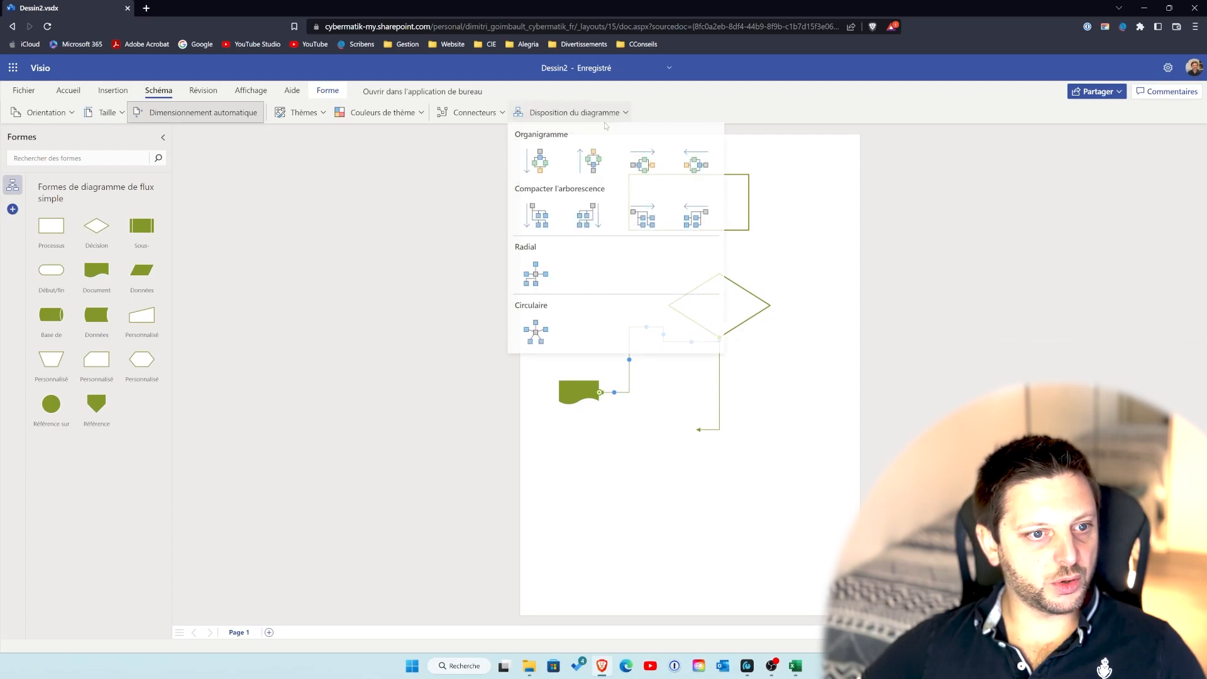
click(503, 113)
click(474, 168)
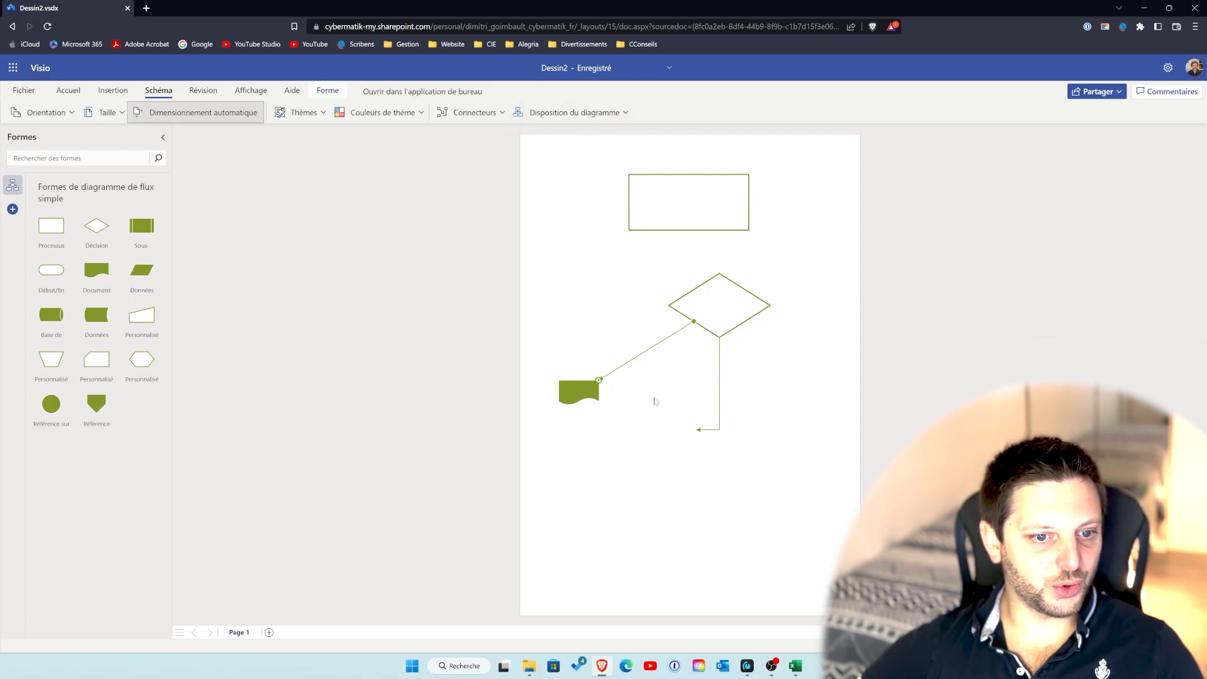
- Set the document connector to "Lignes courbes" and reroute it from the diamond's left corner to the document's top edge
click(485, 118)
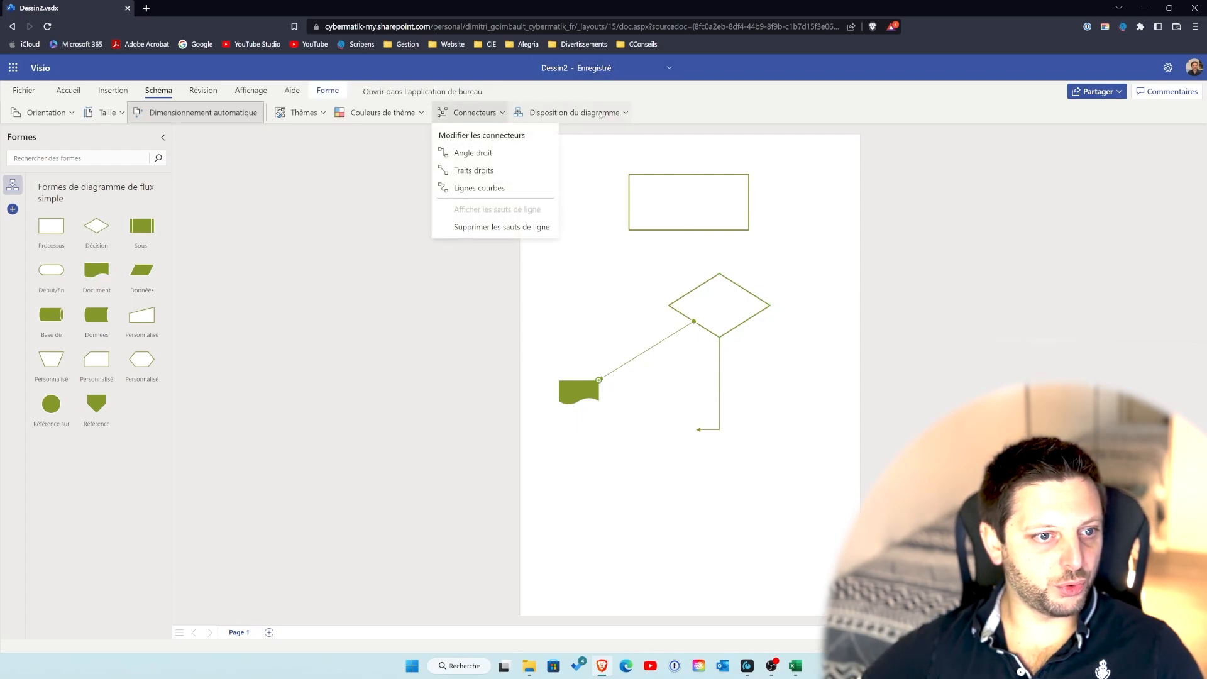
click(491, 194)
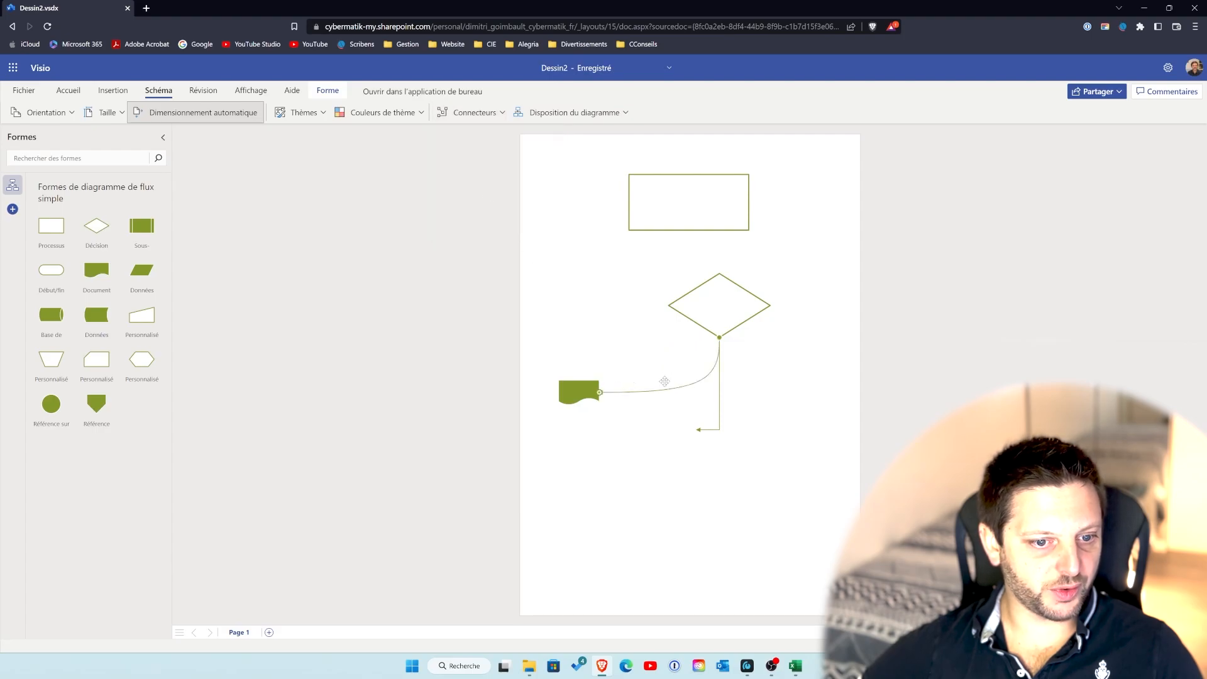
drag(671, 387, 579, 380)
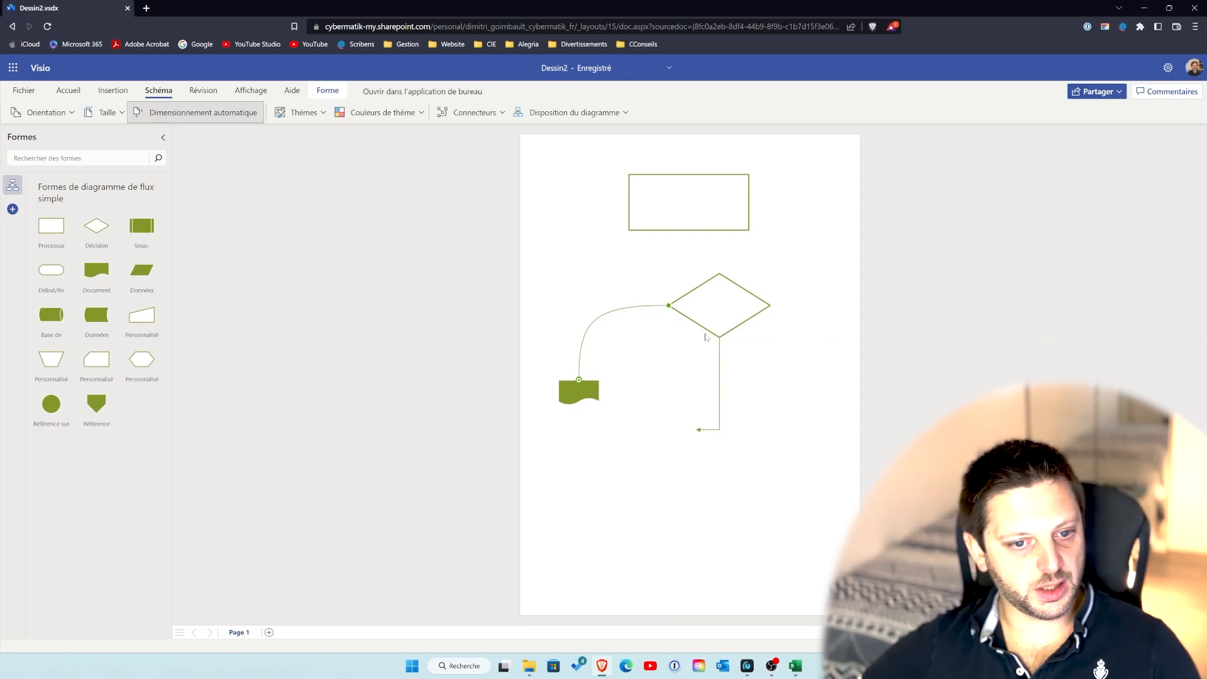
- Center the diamond beneath the rectangle and reposition the free-ended connector below the diamond
drag(723, 312, 698, 310)
click(693, 432)
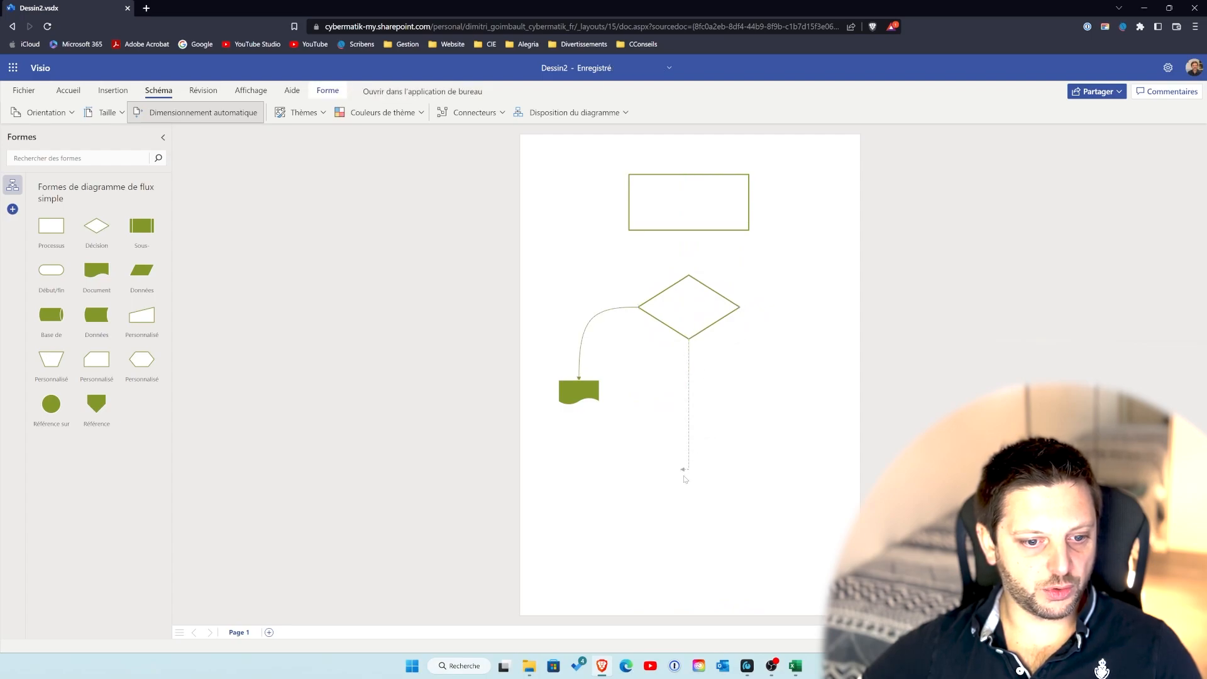
drag(670, 457, 668, 447)
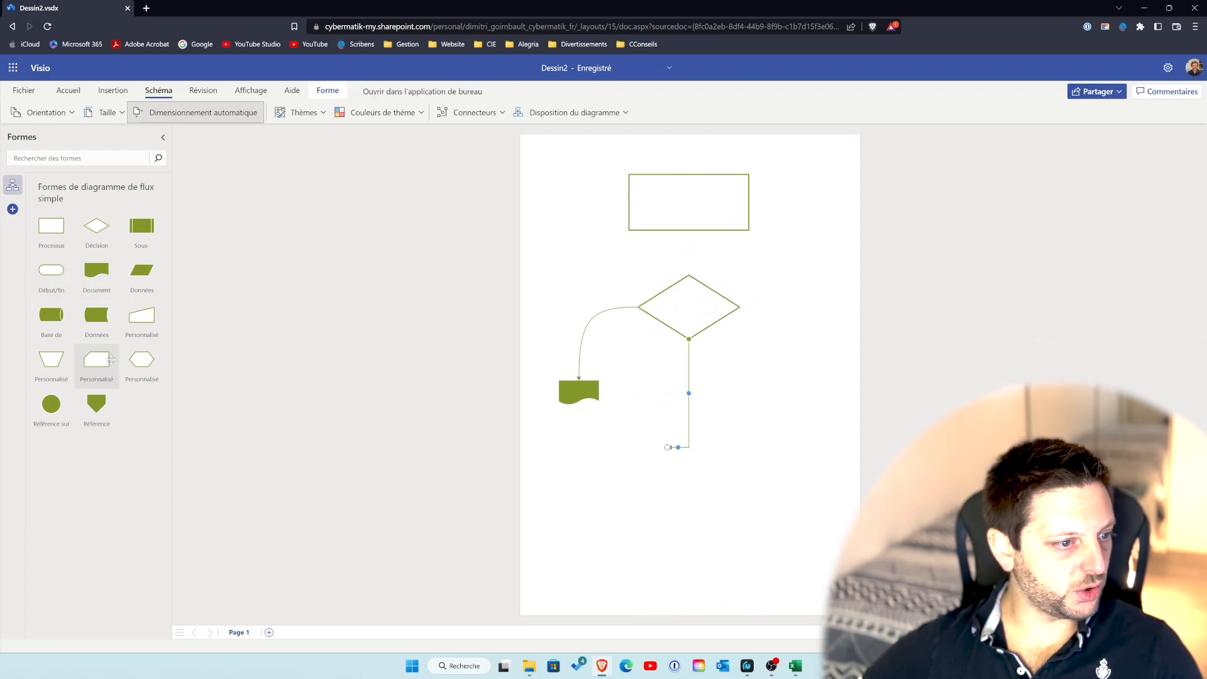
- Add an enlarged subprocess shape at the lower right of the page and attach the diamond's free connector end to it
drag(135, 235, 775, 558)
drag(718, 520, 690, 510)
click(672, 447)
drag(669, 447, 762, 526)
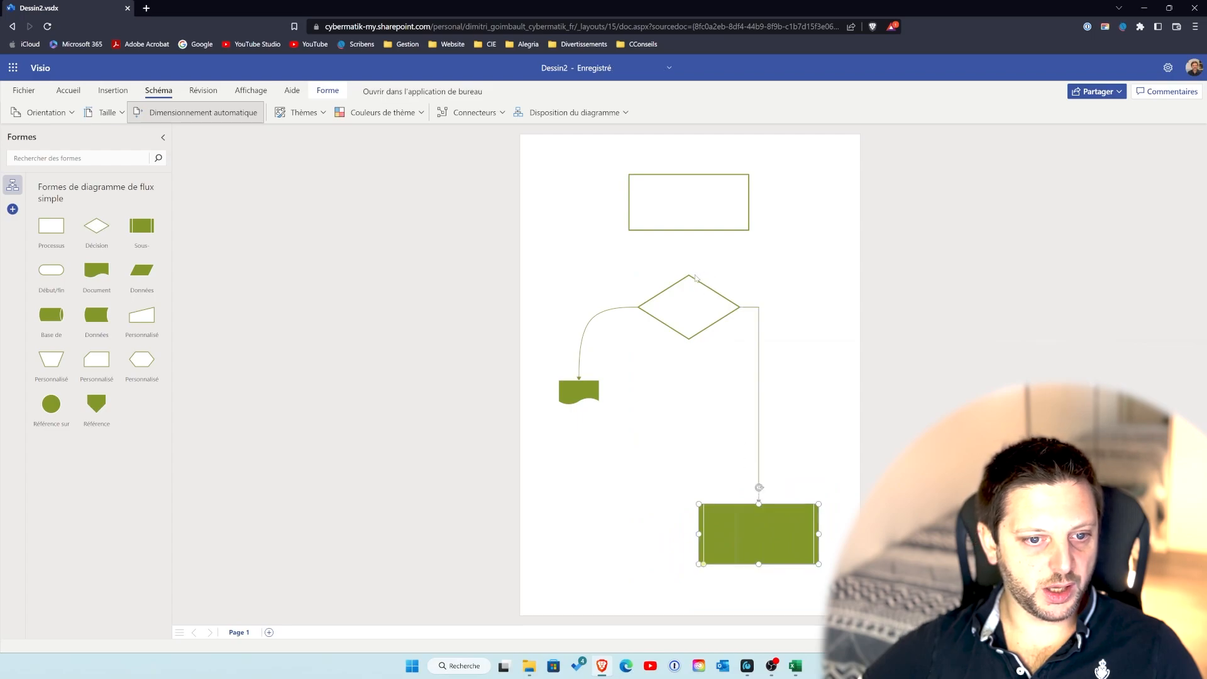
- Connect the diamond's top corner to the rectangle's bottom edge and select the new connector
drag(689, 275, 689, 232)
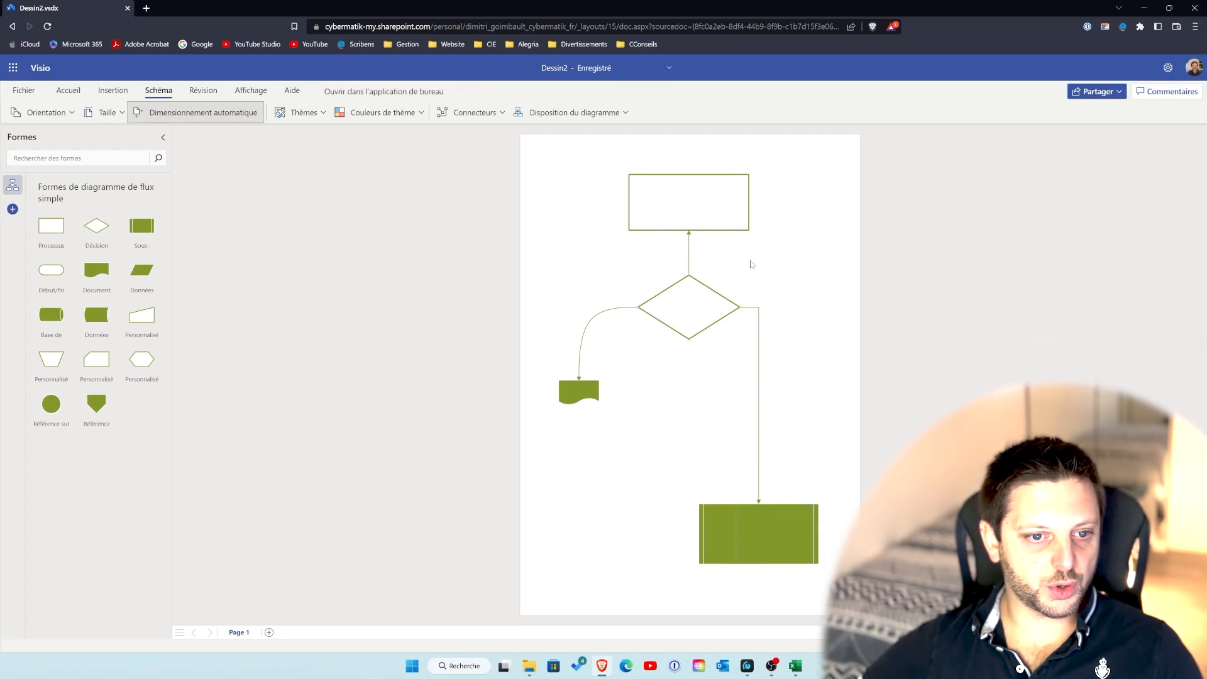
click(690, 254)
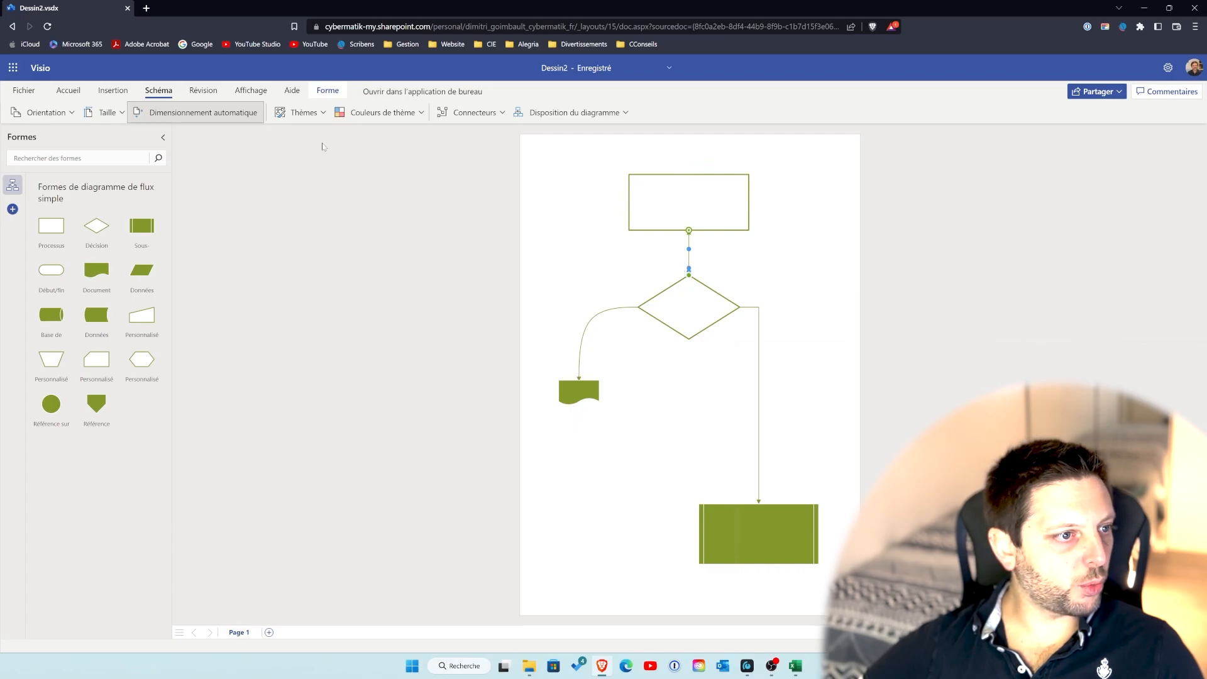
- Flip the connector between the rectangle and the diamond vertically, and reselect that connector
click(317, 94)
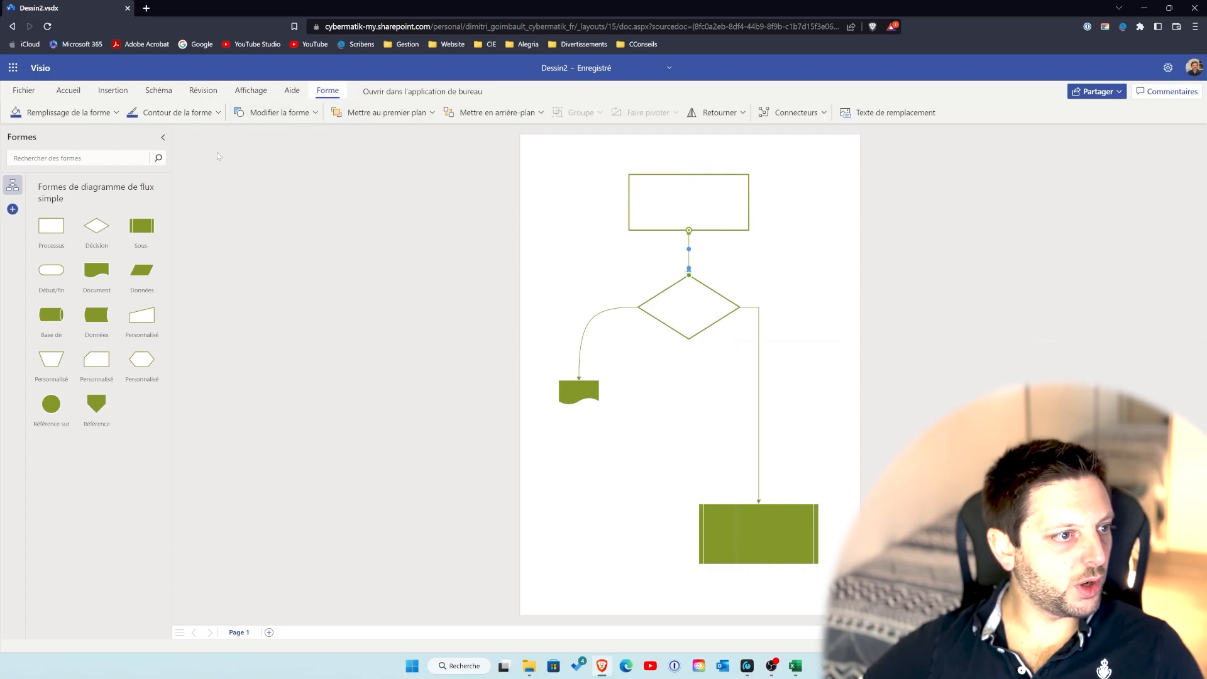
click(726, 113)
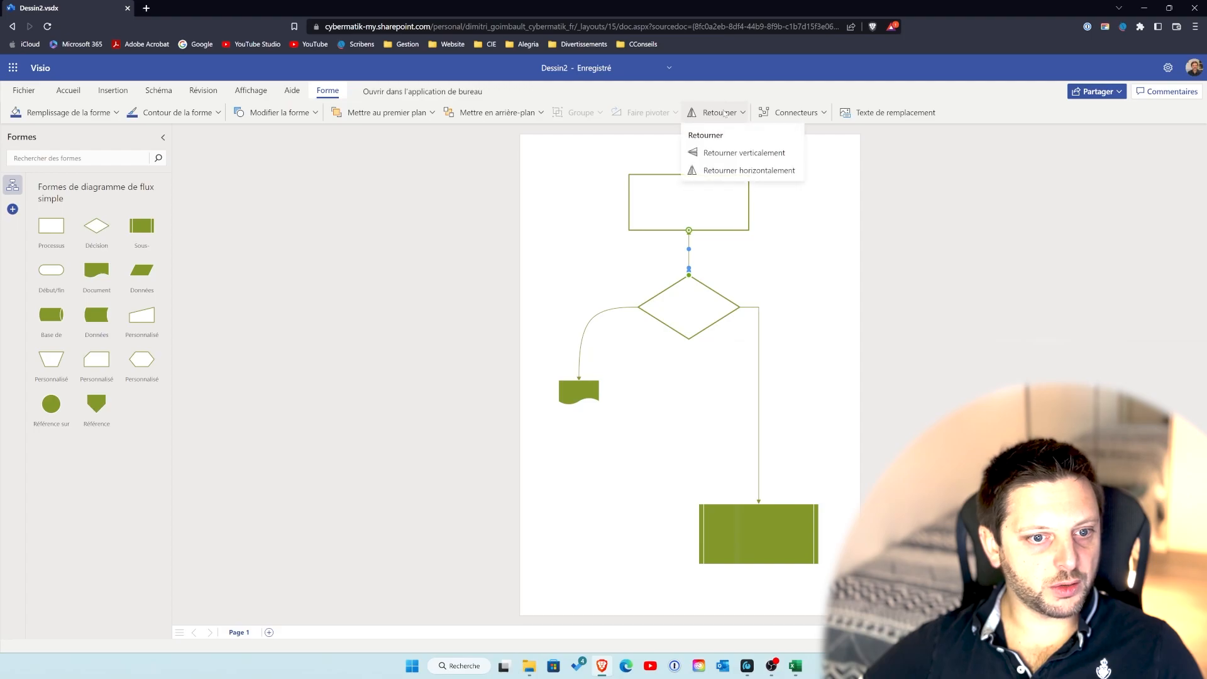
click(733, 156)
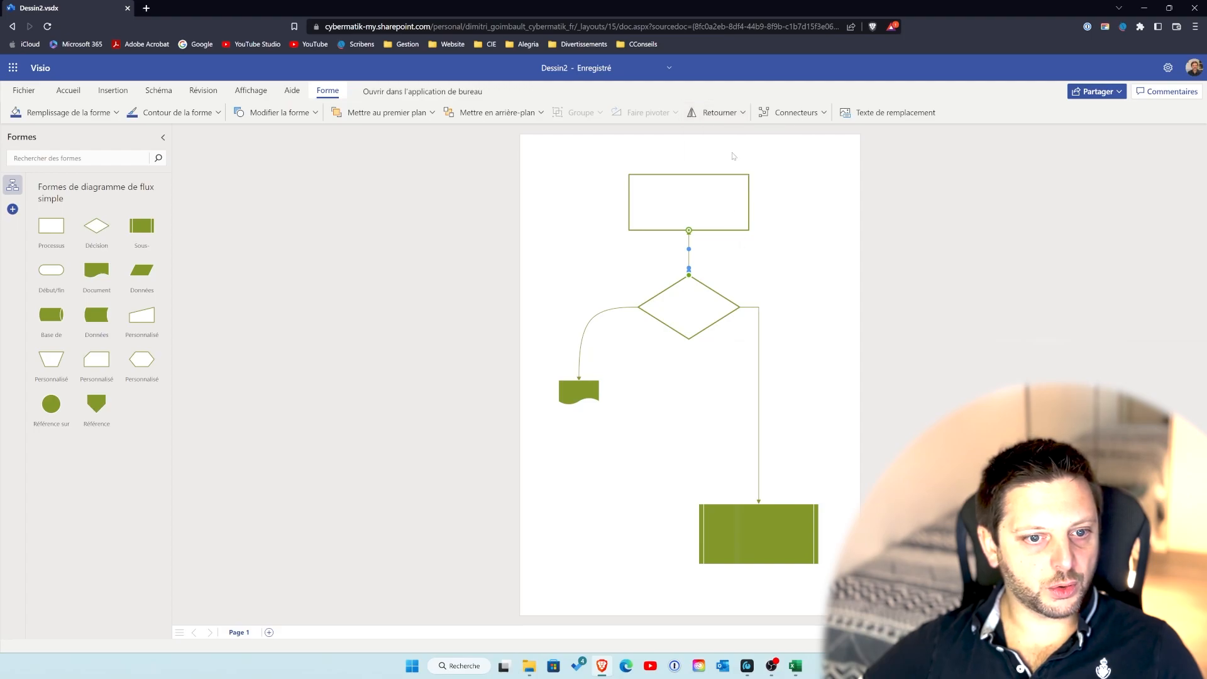
click(782, 275)
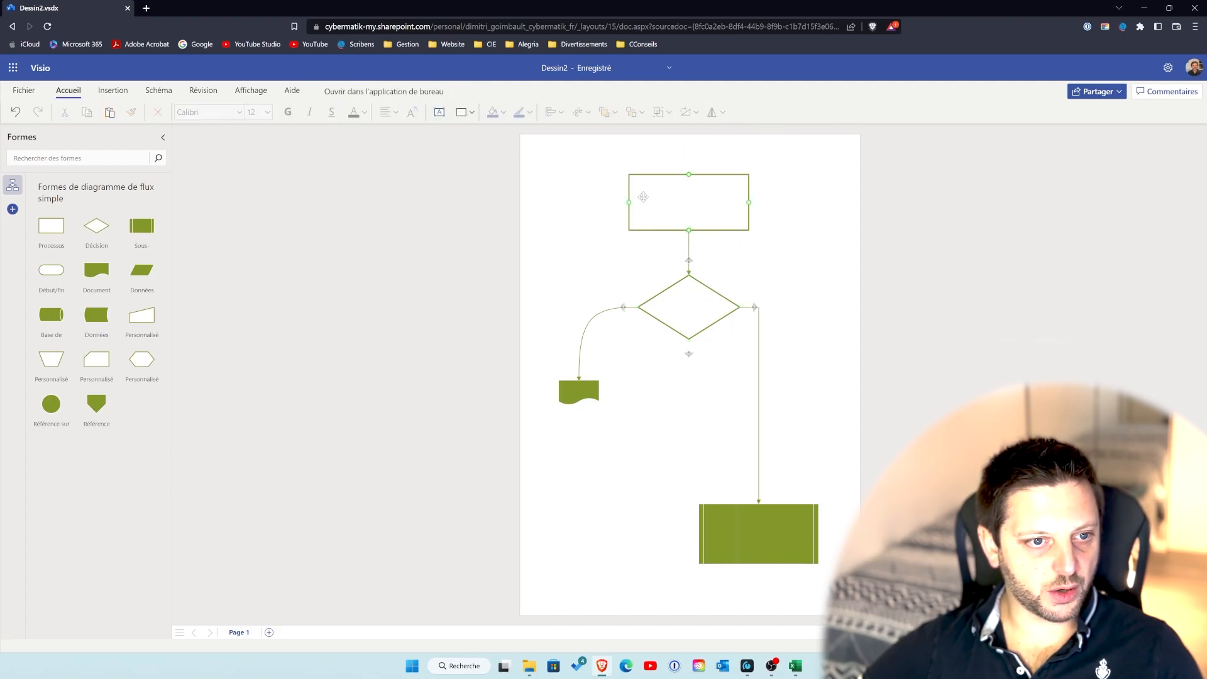
click(688, 244)
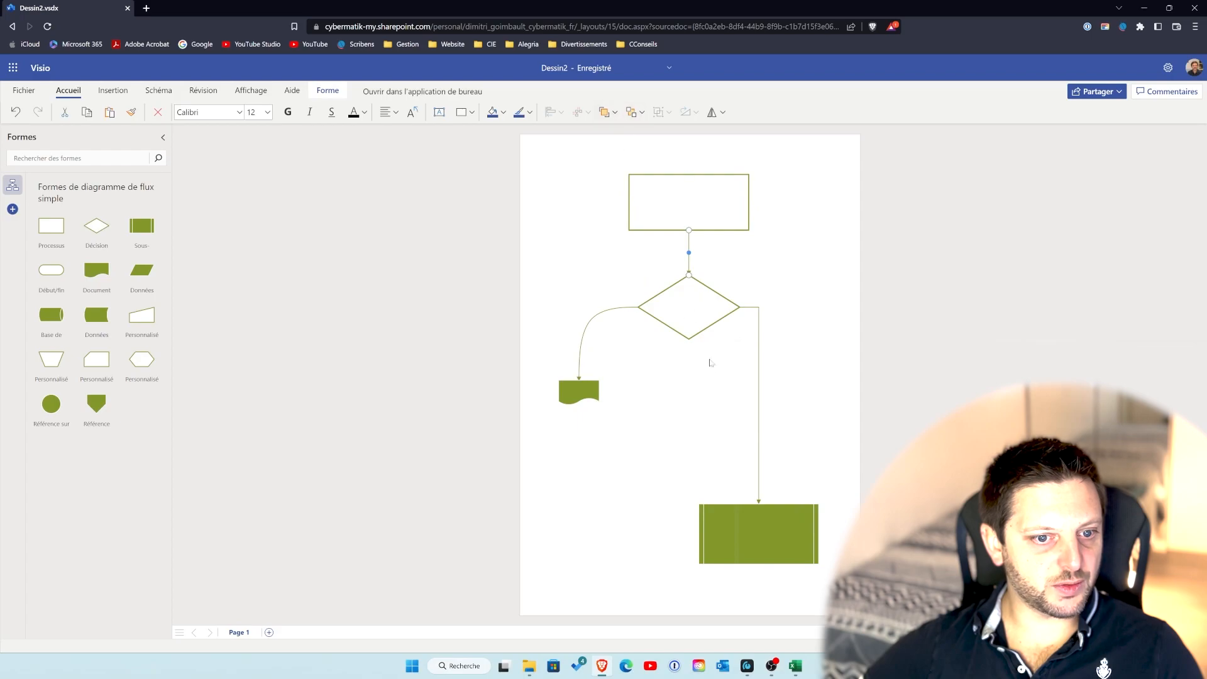
- Add a subprocess shape overlapping the rectangle's lower-left corner and send it back one level behind the rectangle
drag(129, 234, 679, 246)
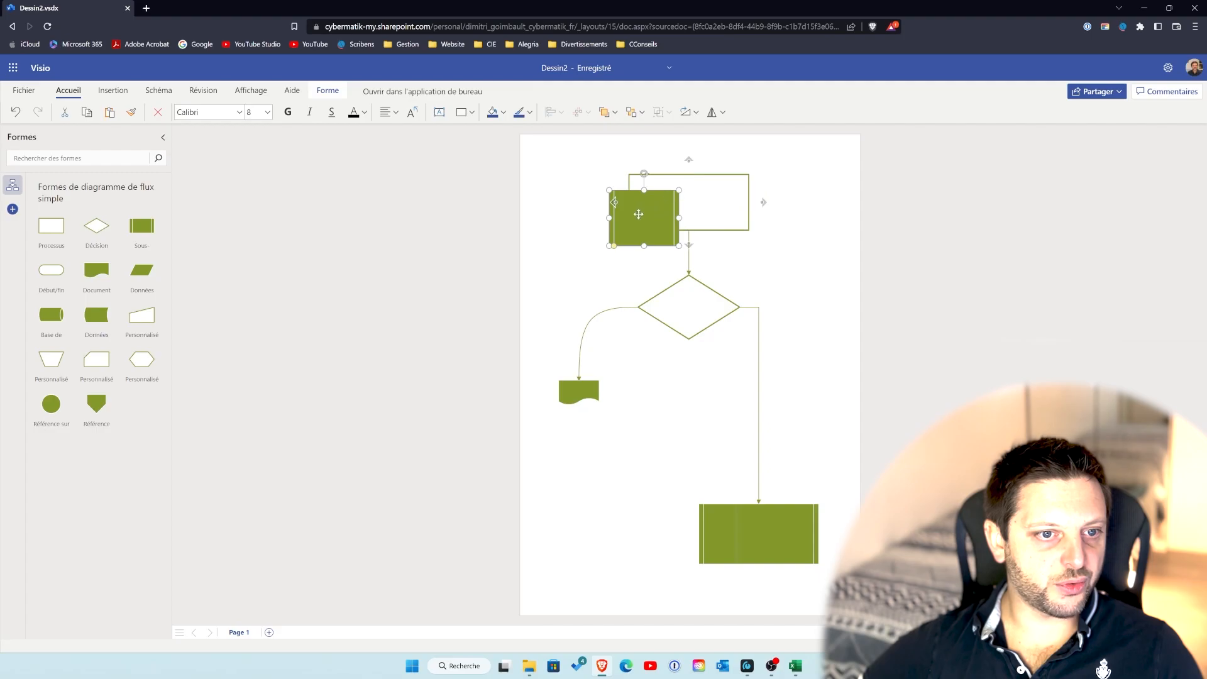
click(640, 113)
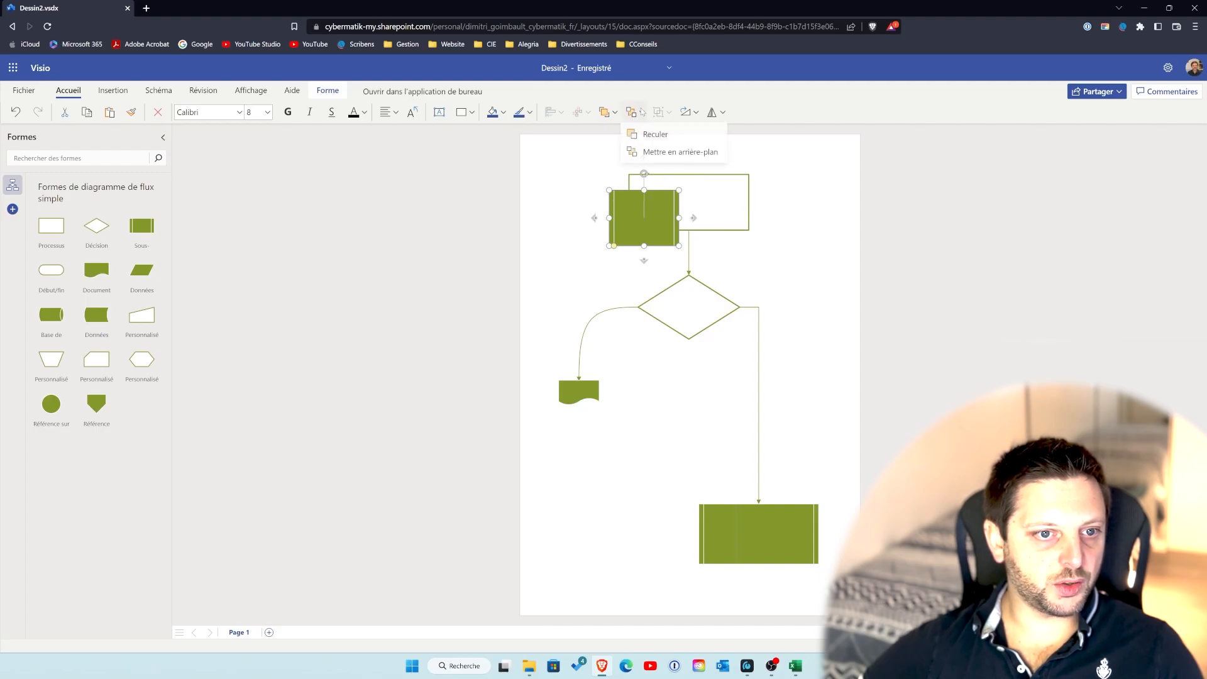
click(654, 134)
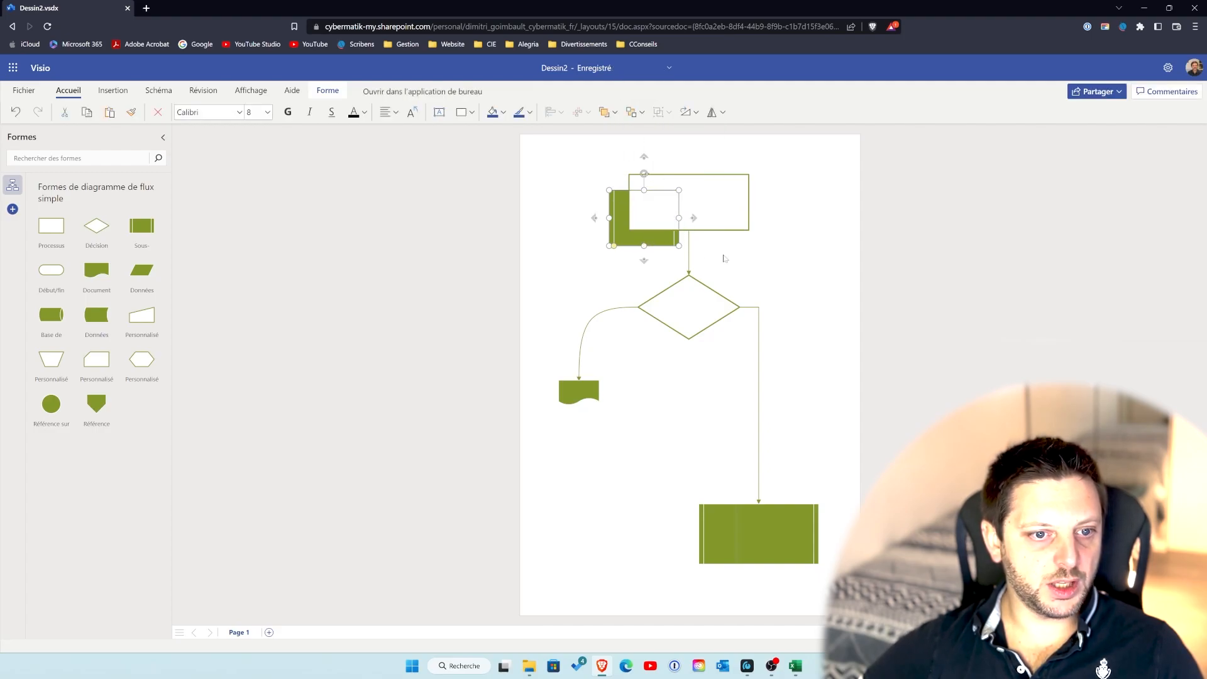
click(721, 205)
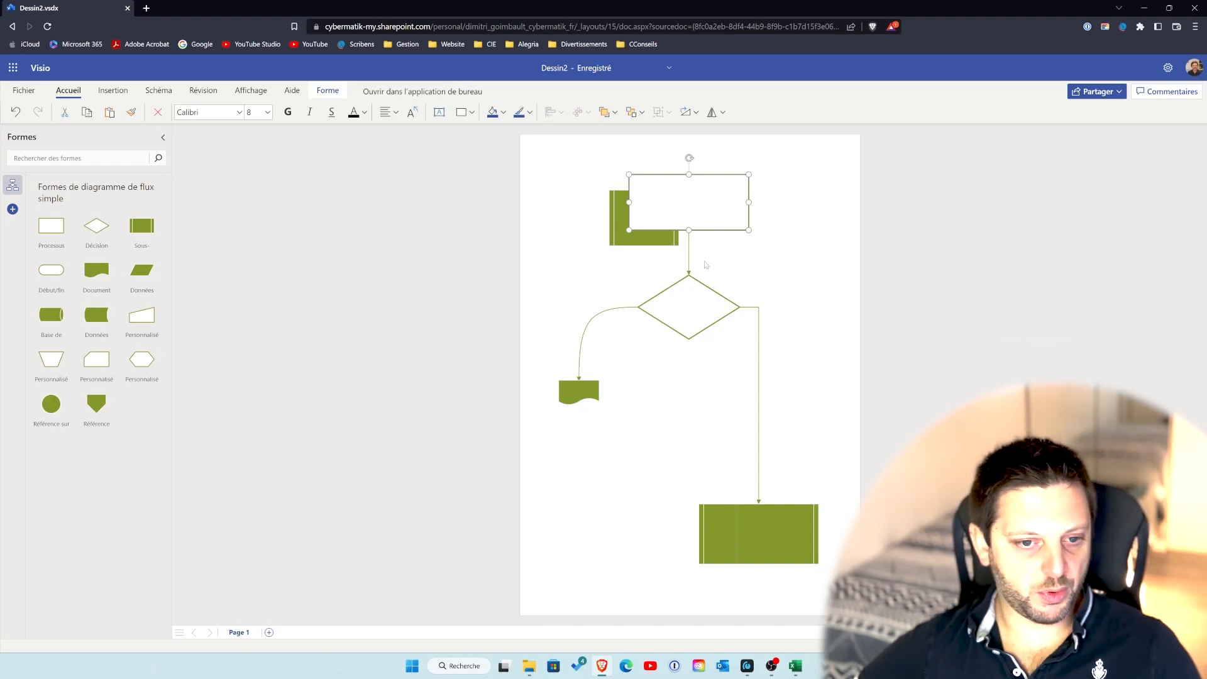
click(755, 365)
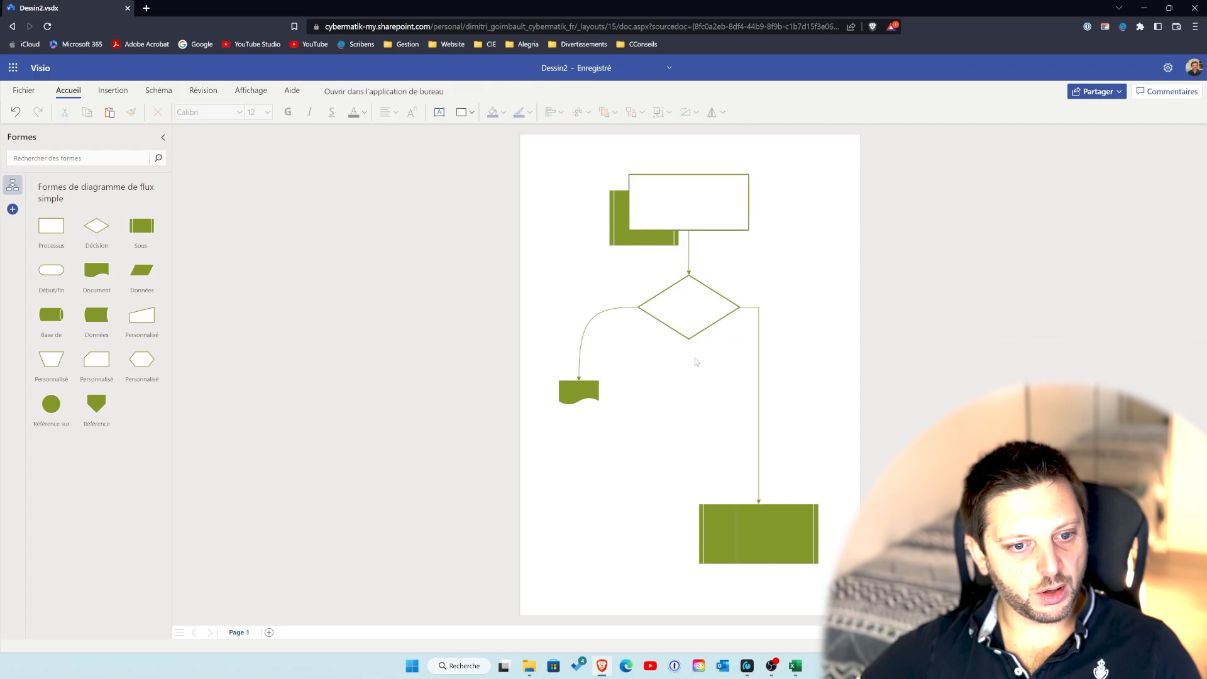
- Move the diamond down and slightly left, and shift the subprocess shape behind the rectangle further left
drag(701, 308, 692, 339)
drag(690, 267, 680, 306)
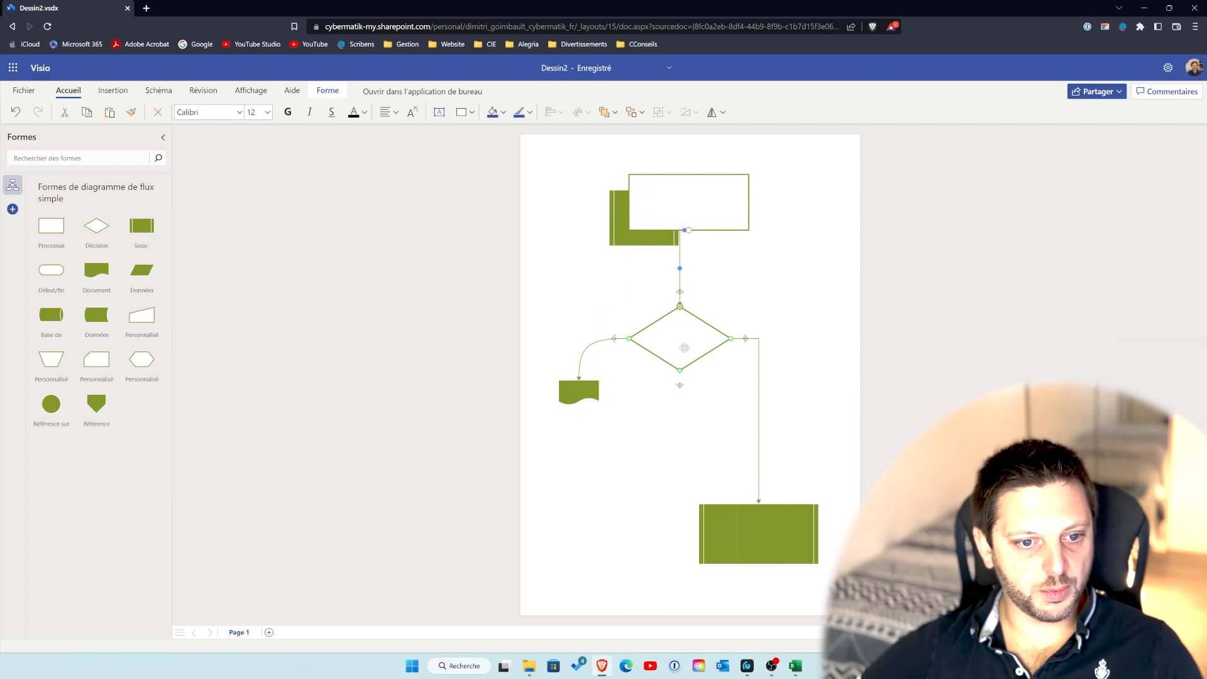
drag(648, 240, 633, 242)
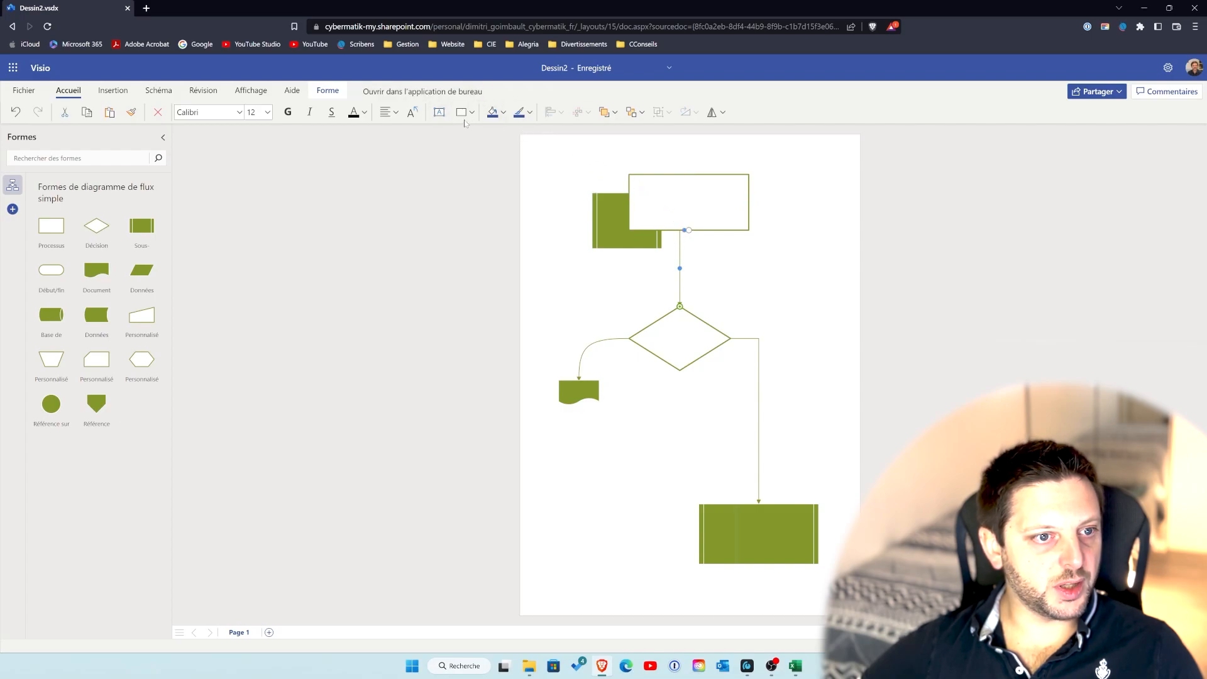
- Set the connector between the rectangle and the diamond to "Traits droits"
click(327, 91)
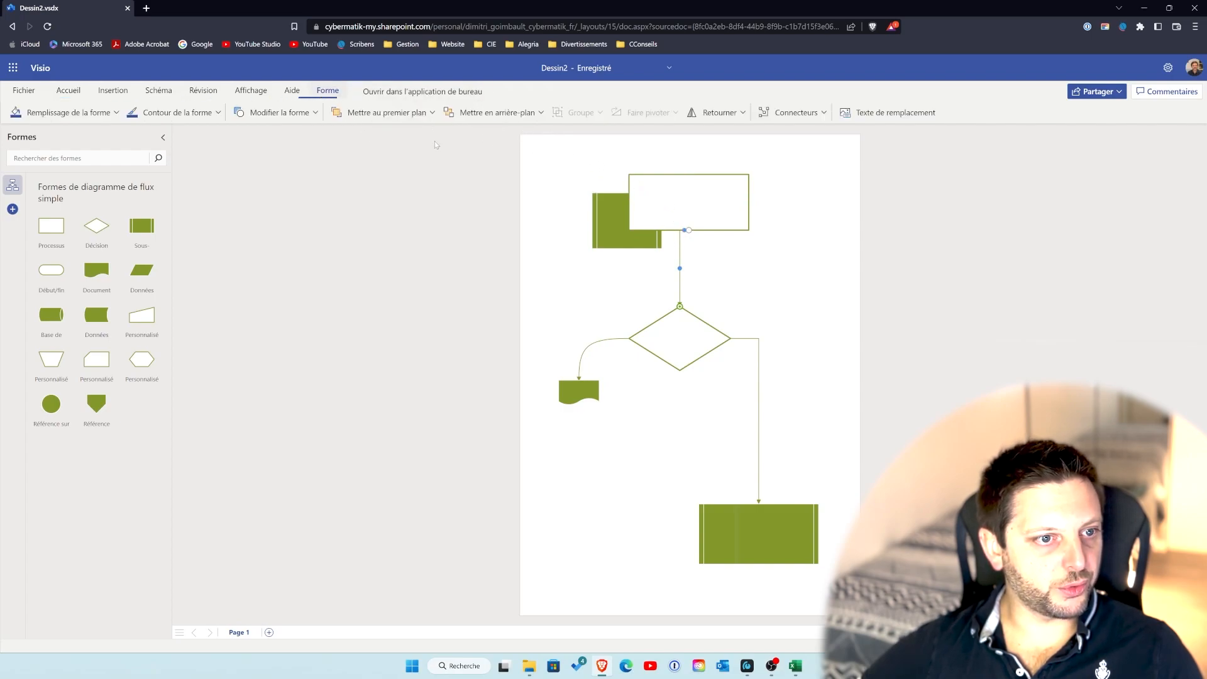
click(821, 118)
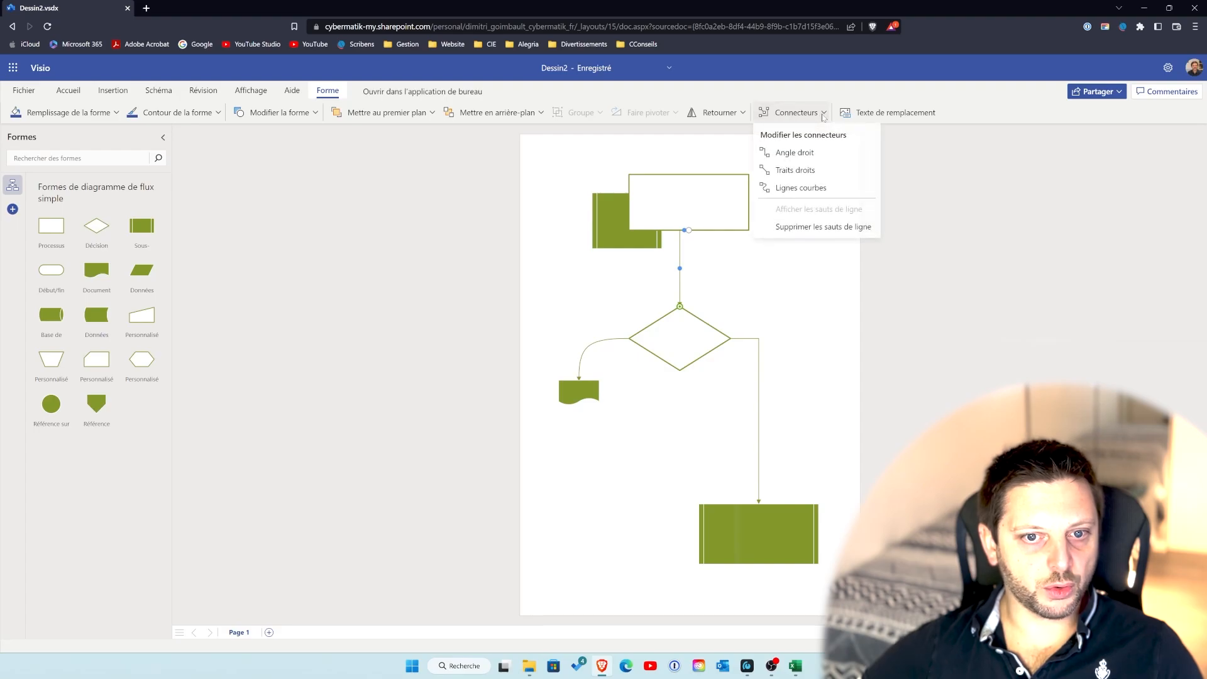
click(793, 170)
- Center the diamond beneath the rectangle again and raise the large subprocess shape to the document shape's level
drag(692, 338, 705, 297)
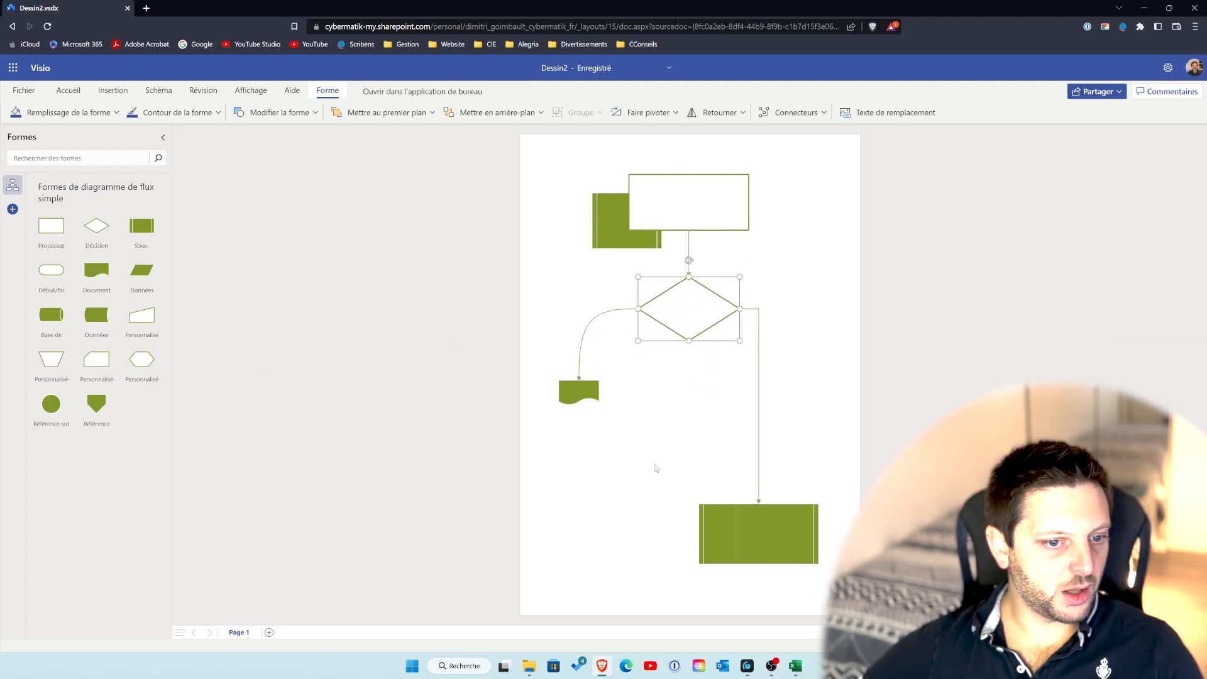
drag(760, 526, 762, 410)
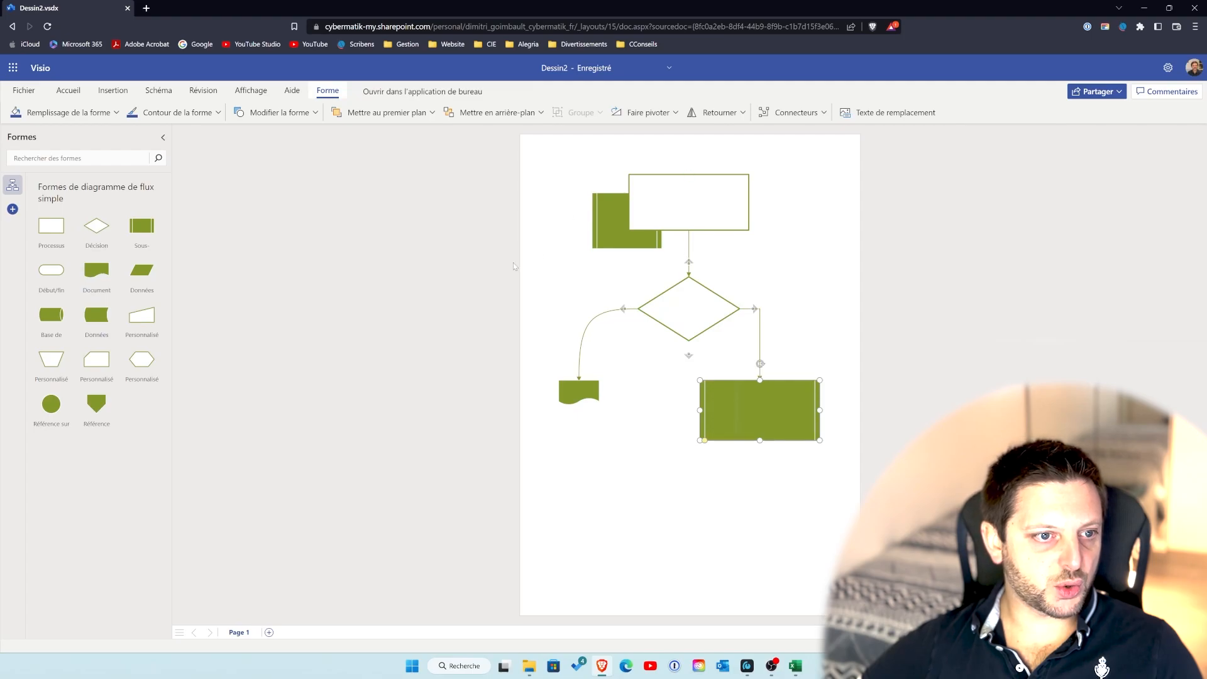
- Give the large subprocess shape a standard red outline and a light green theme fill
click(218, 113)
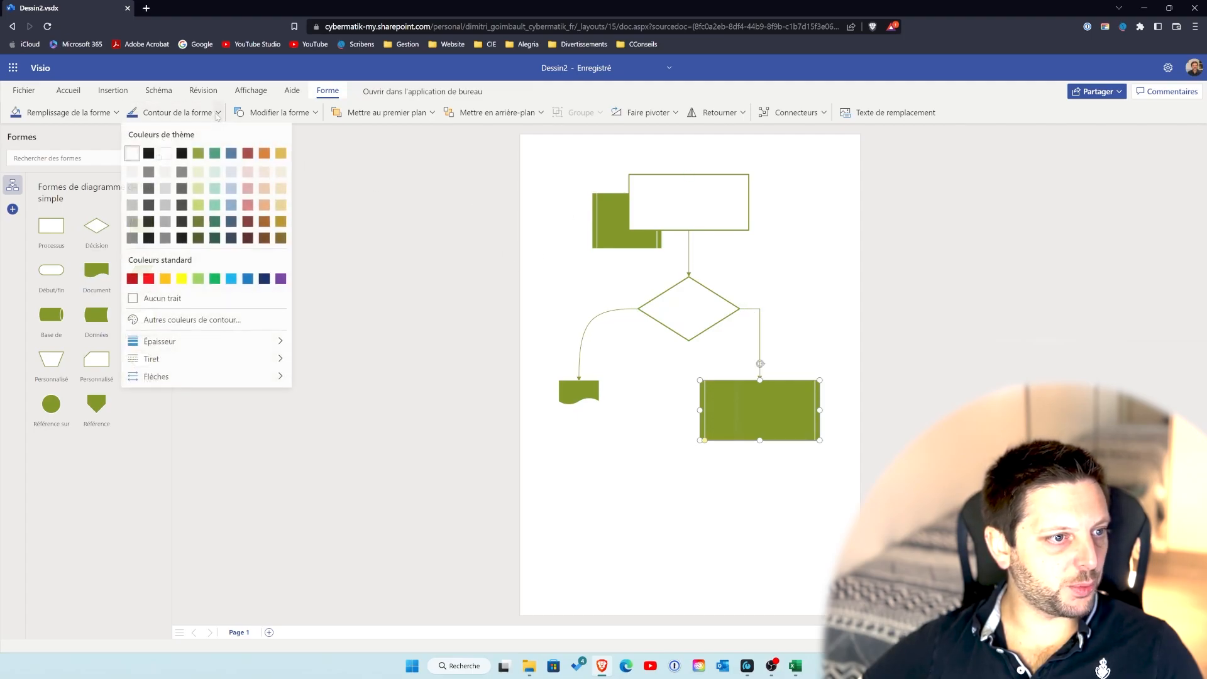
click(149, 279)
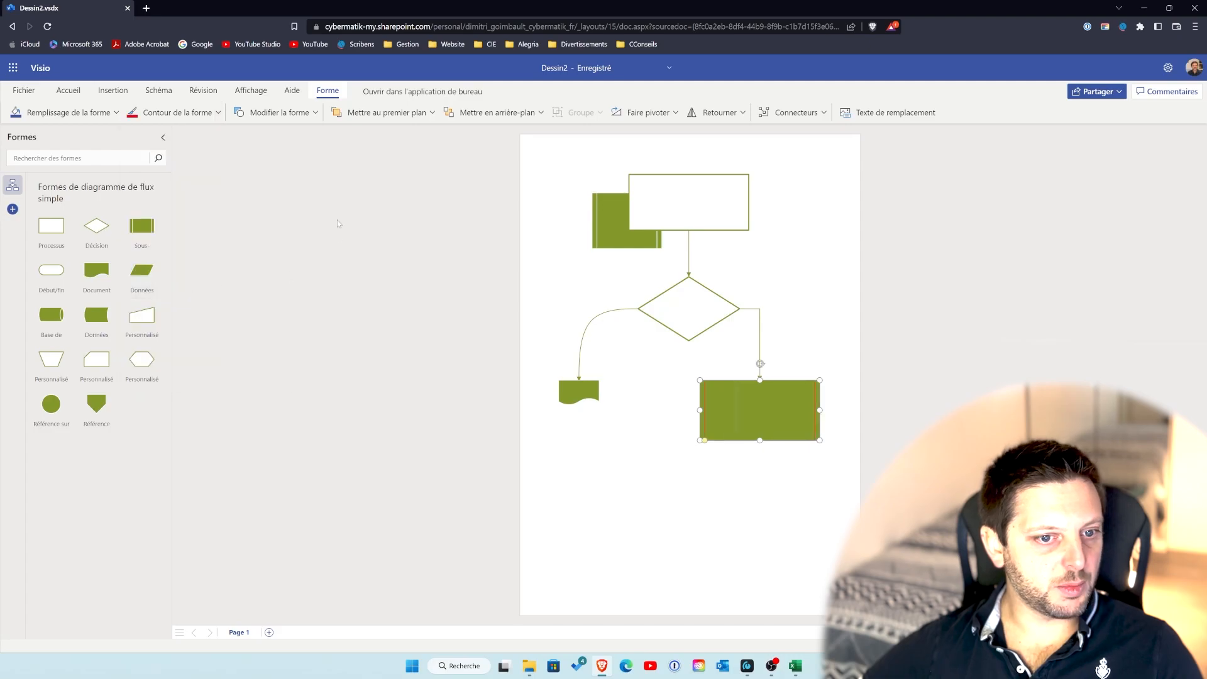
click(116, 112)
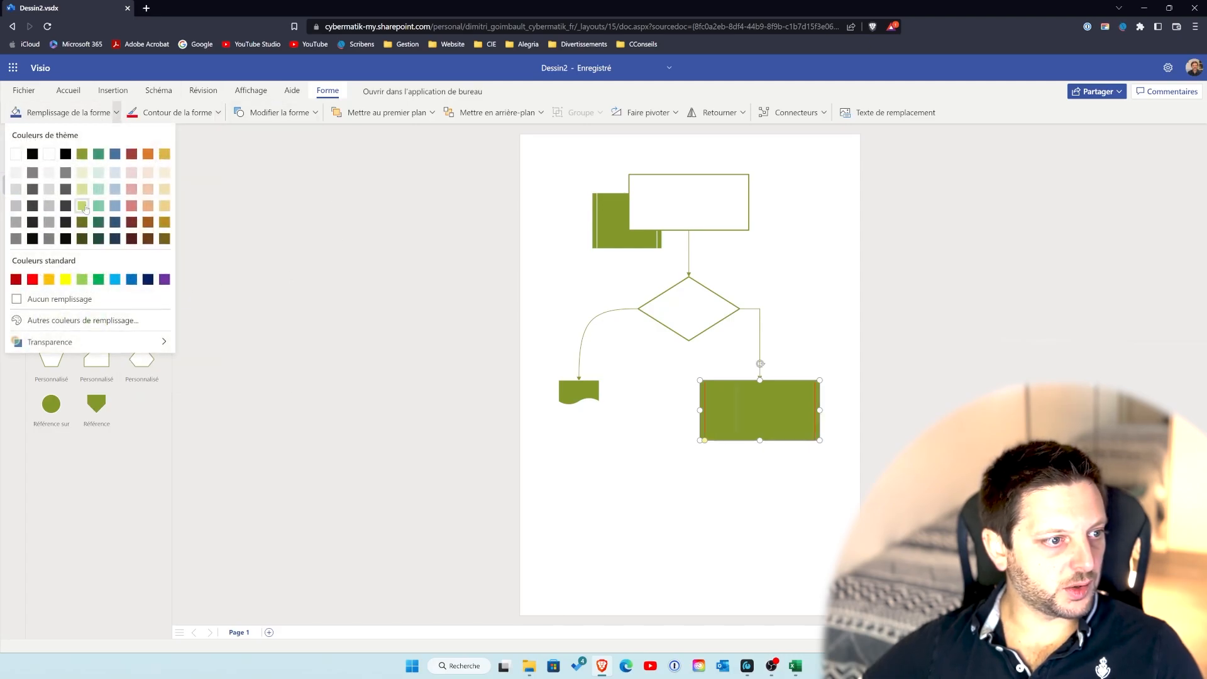
click(82, 206)
click(779, 459)
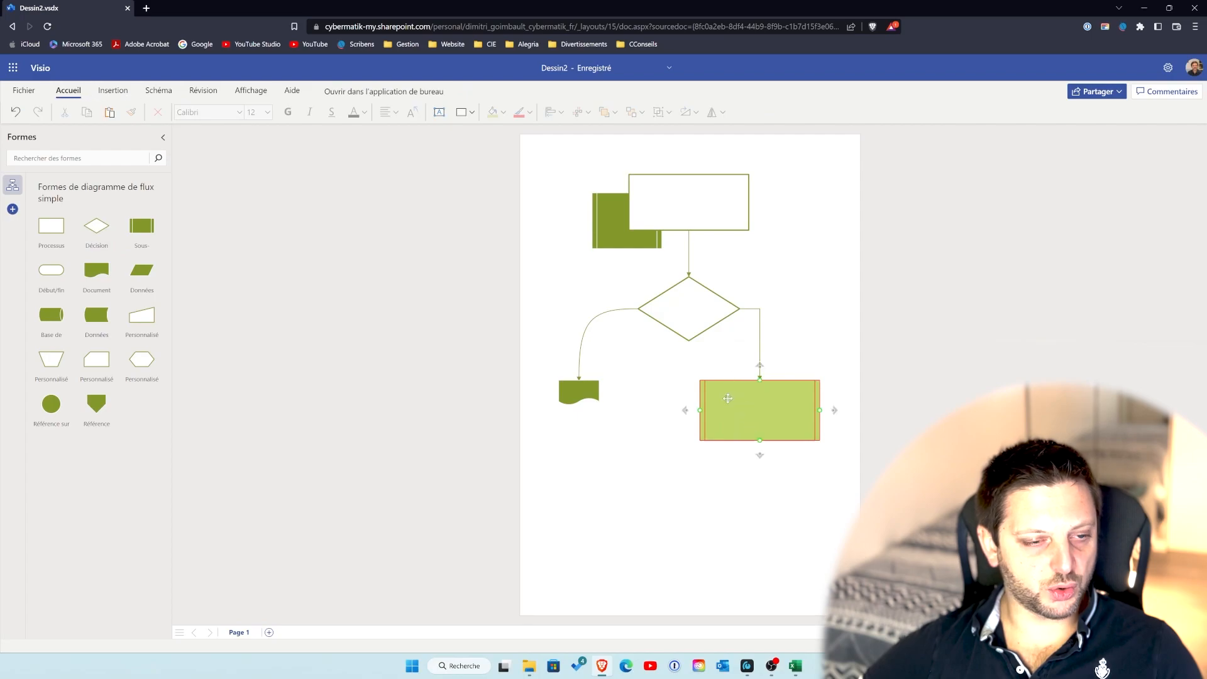
- Add the text "Test pour écrire du texte" inside the light green subprocess shape
click(737, 403)
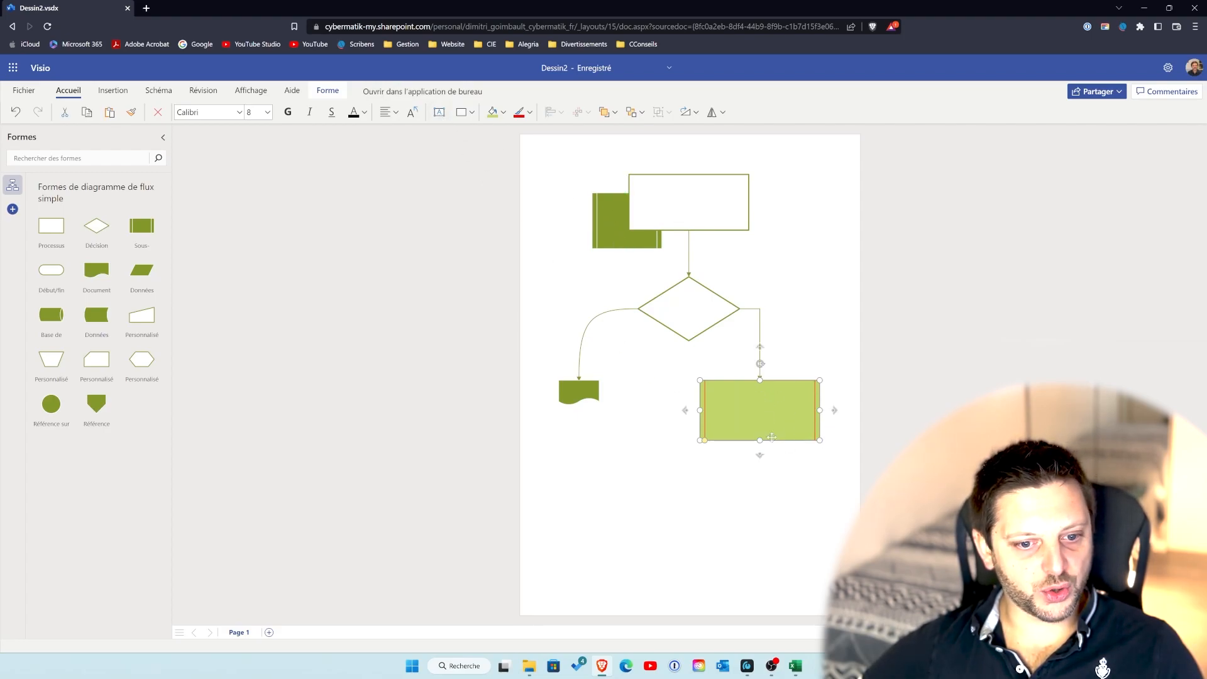
right_click(749, 419)
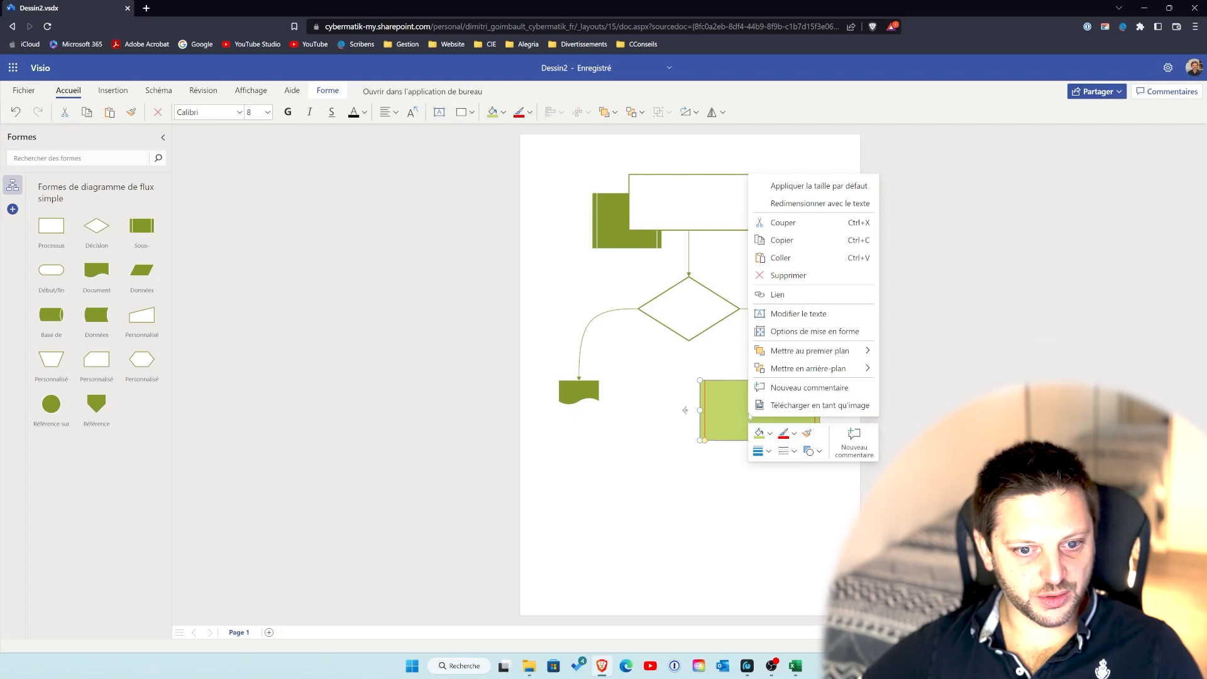
click(796, 313)
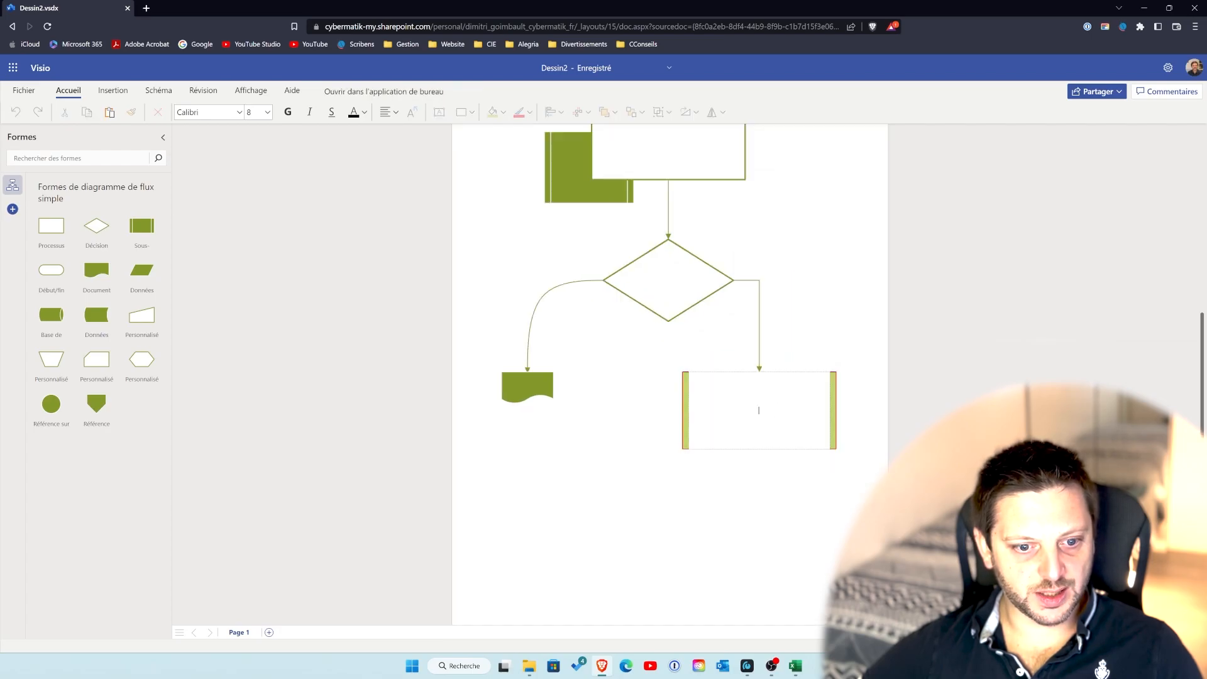
text(Test po)
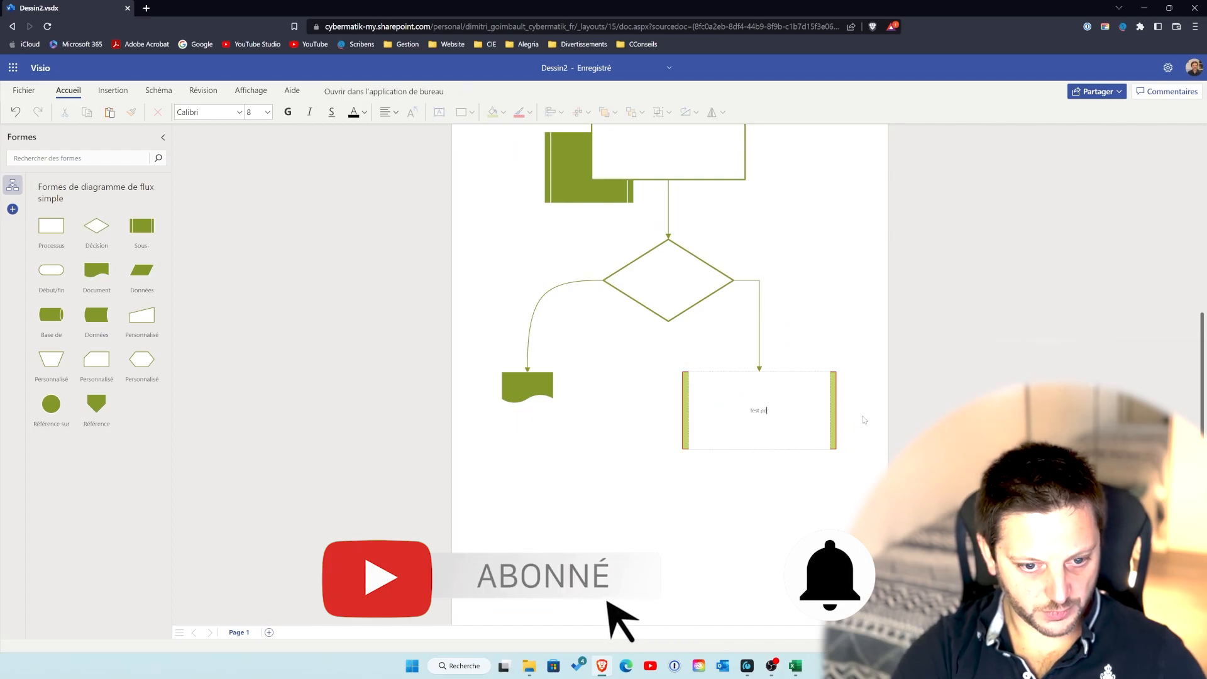
text(ur écrire d)
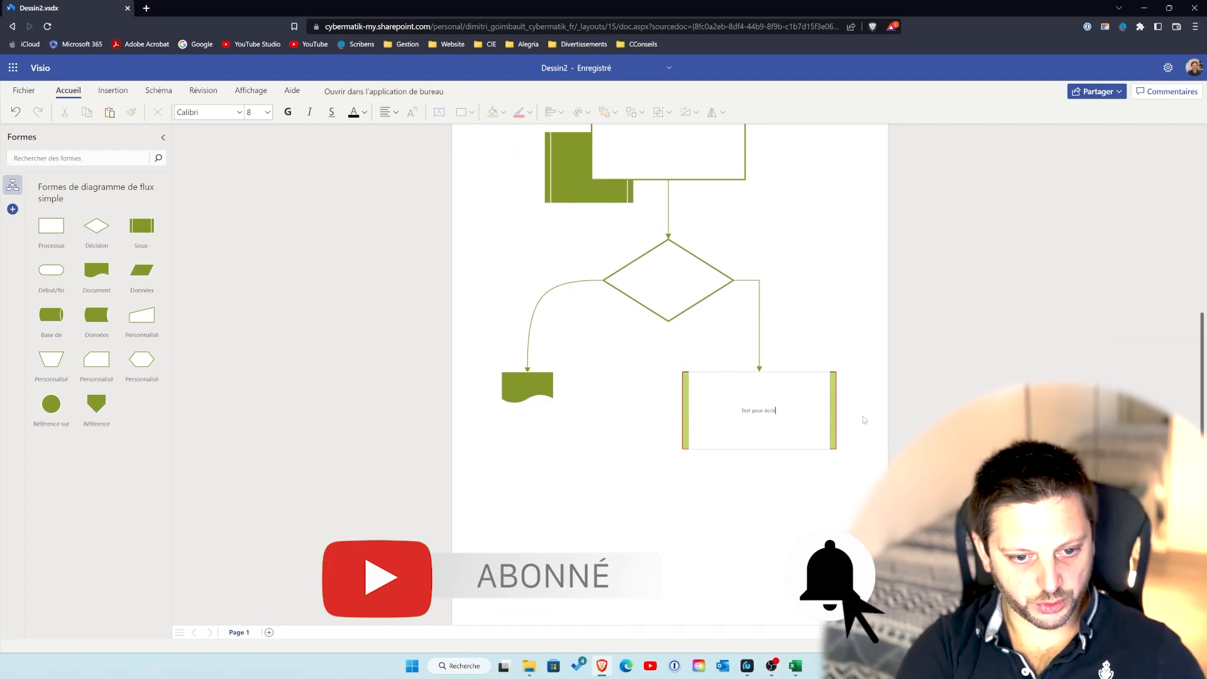
text(u texte)
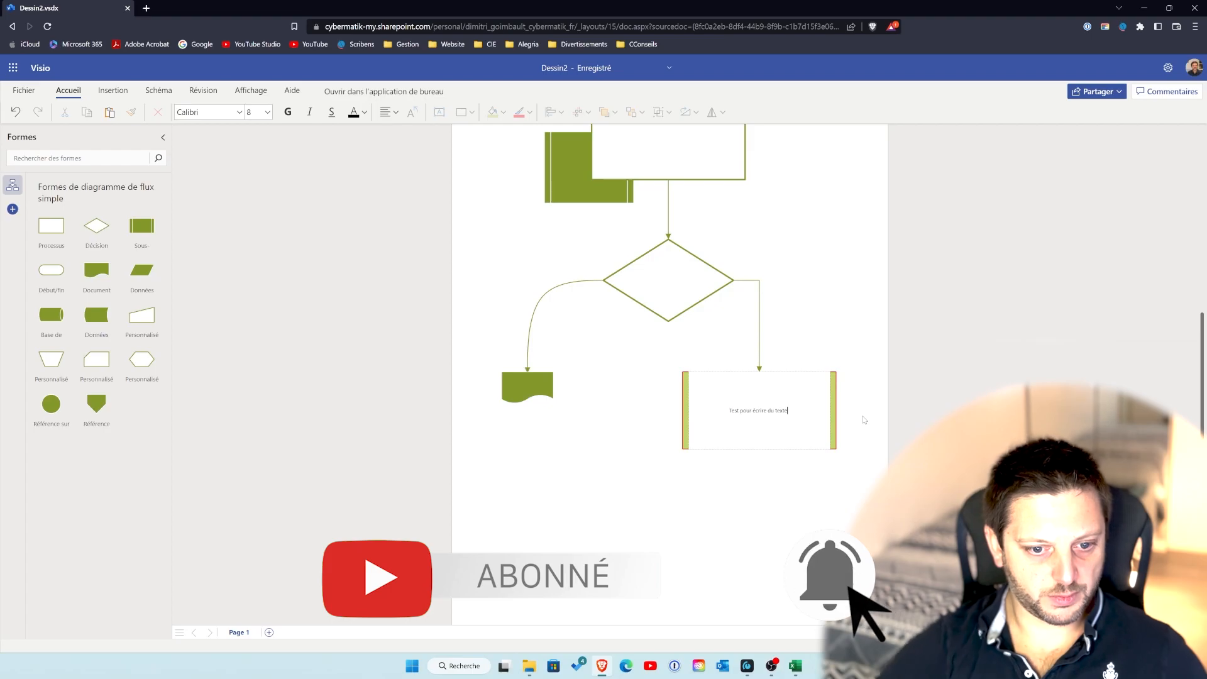
click(873, 476)
- Set the light green shape's text to size 20 in the Comic Sans MS font
click(761, 410)
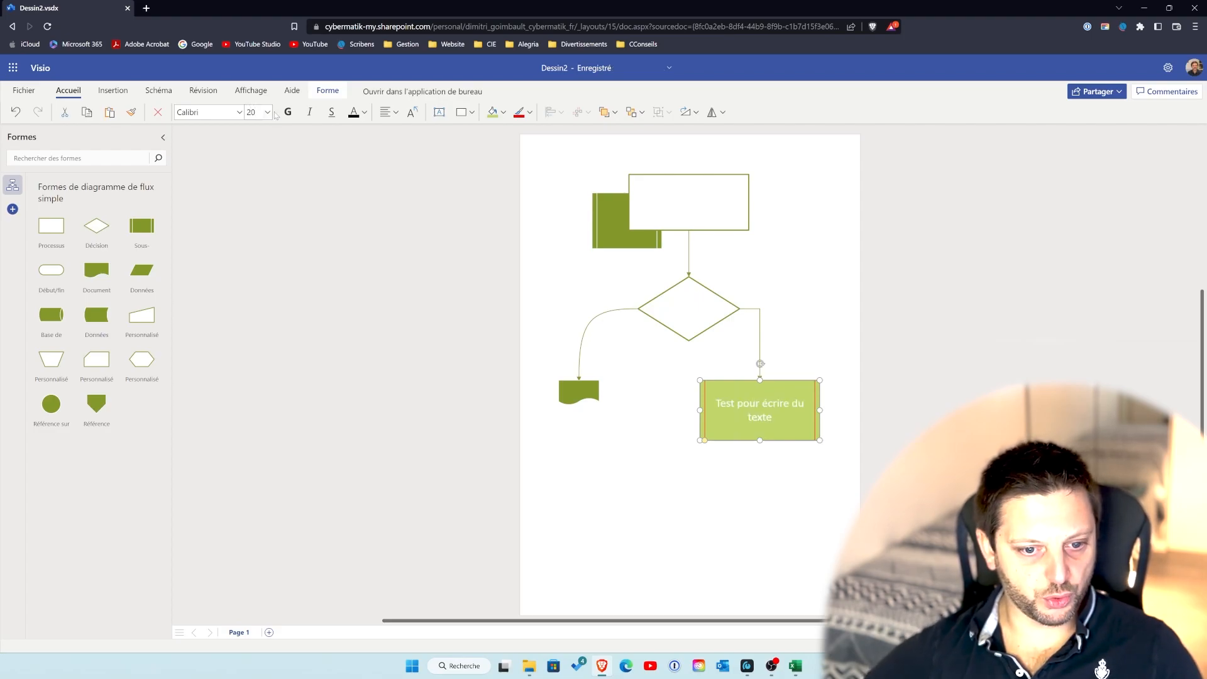
click(235, 111)
click(239, 112)
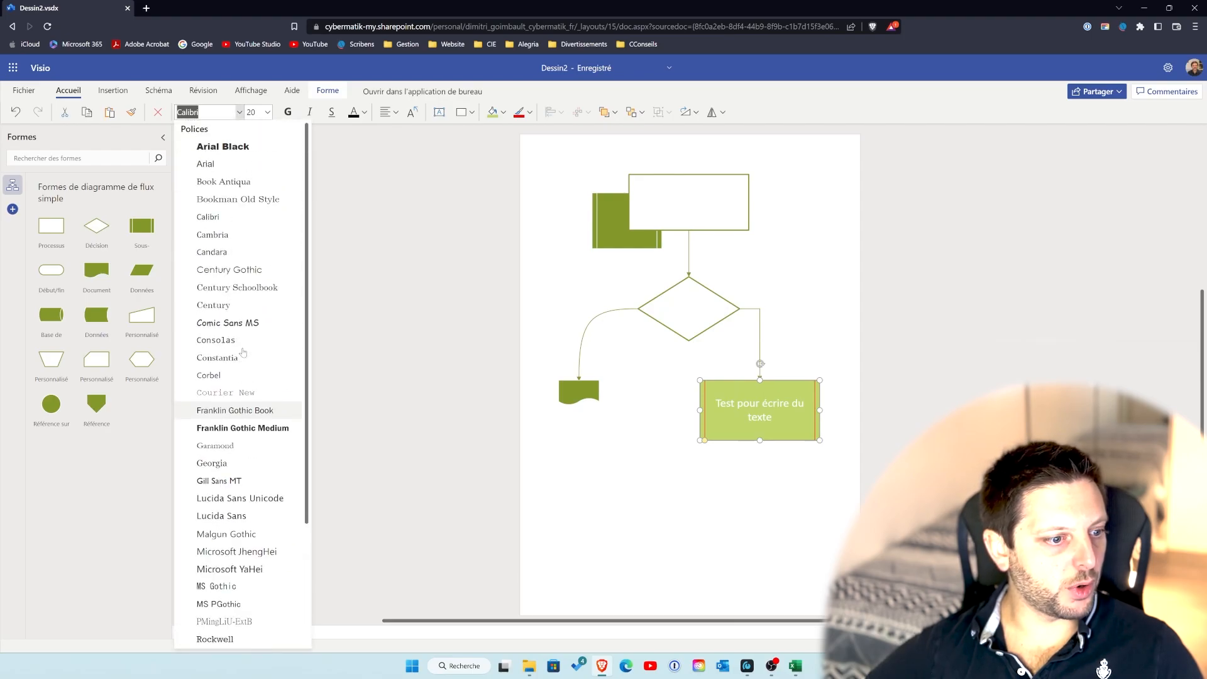
scroll(243, 352, down, 3)
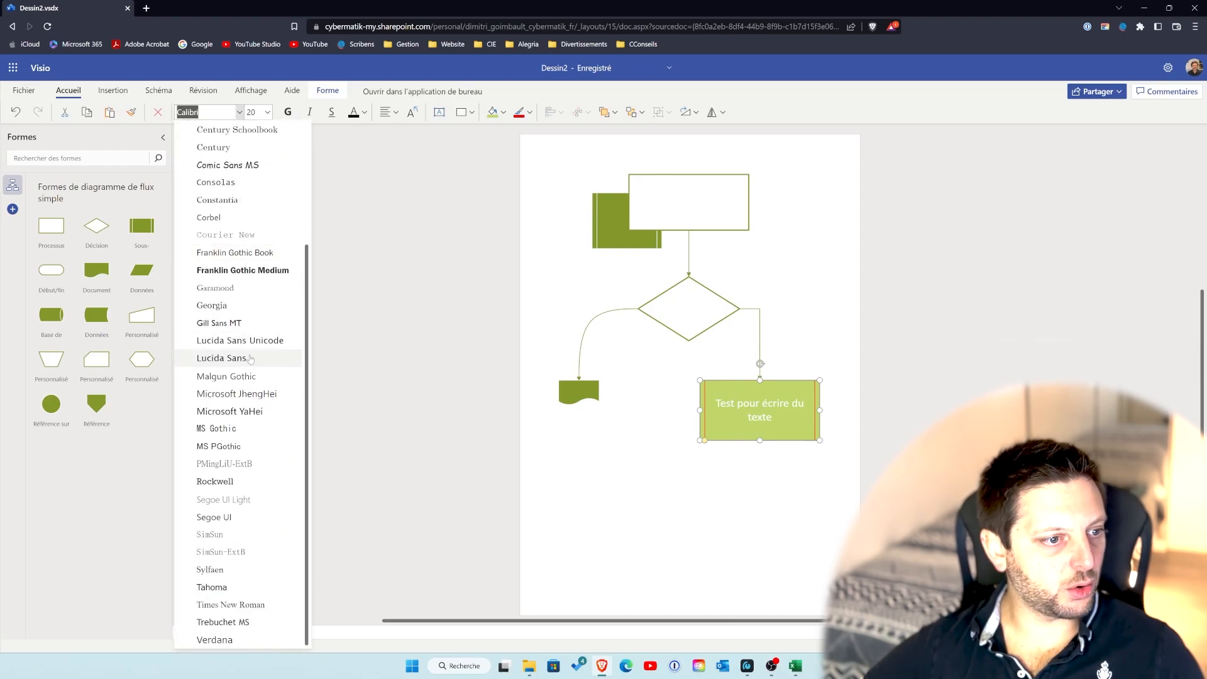
scroll(250, 359, up, 3)
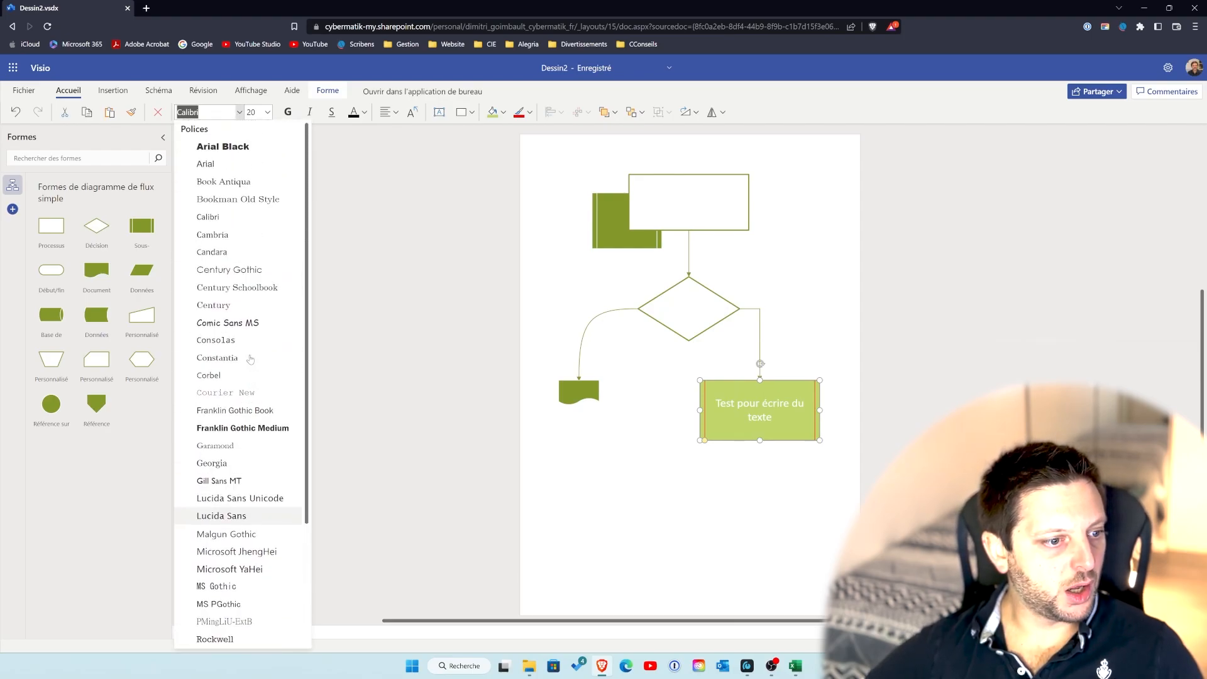
click(230, 322)
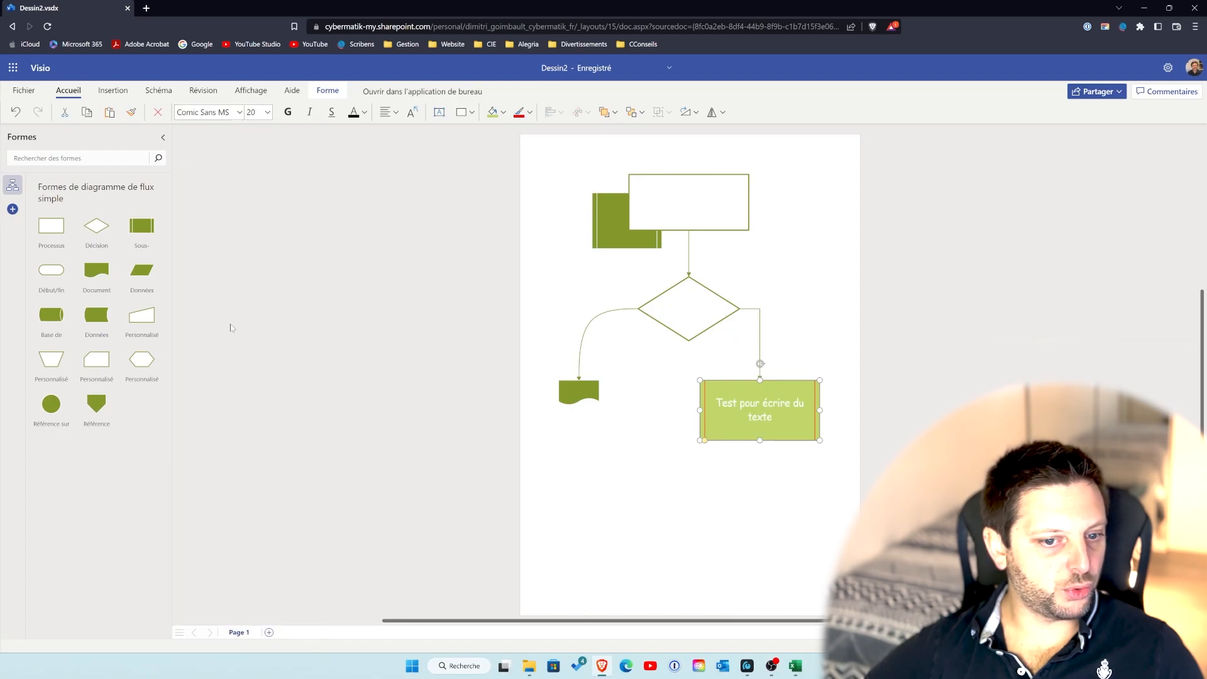
- Make the light green shape's text bold and black, and deselect the shape
click(364, 117)
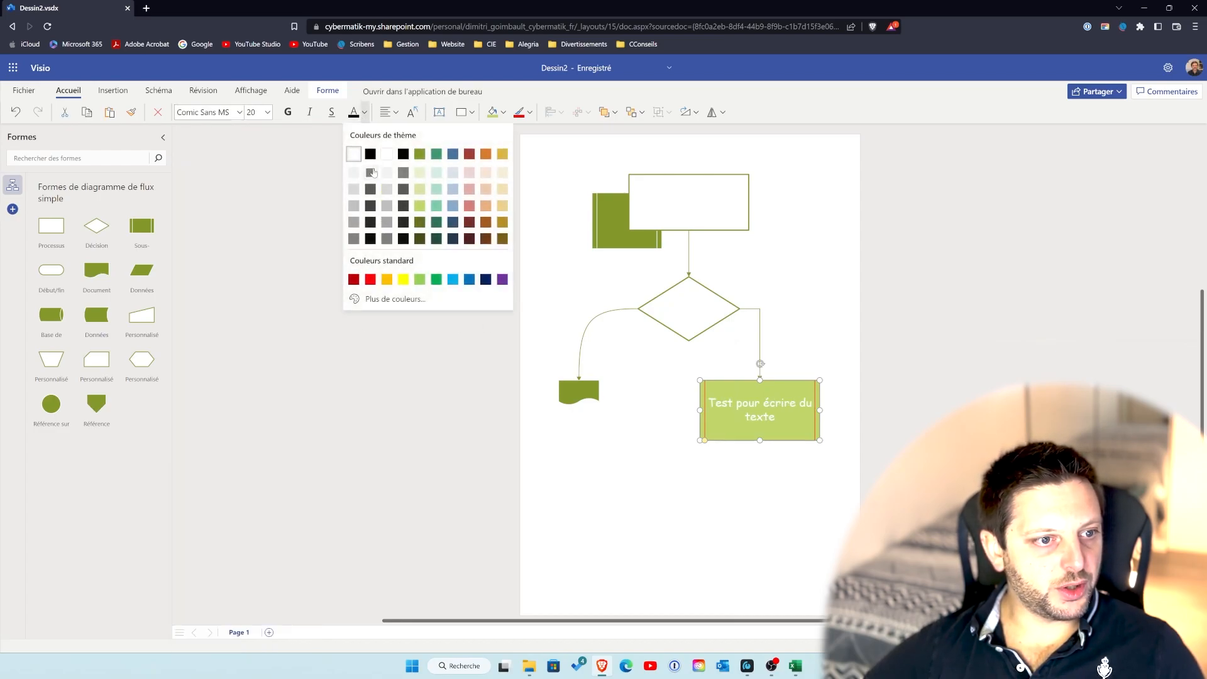
click(372, 159)
click(773, 518)
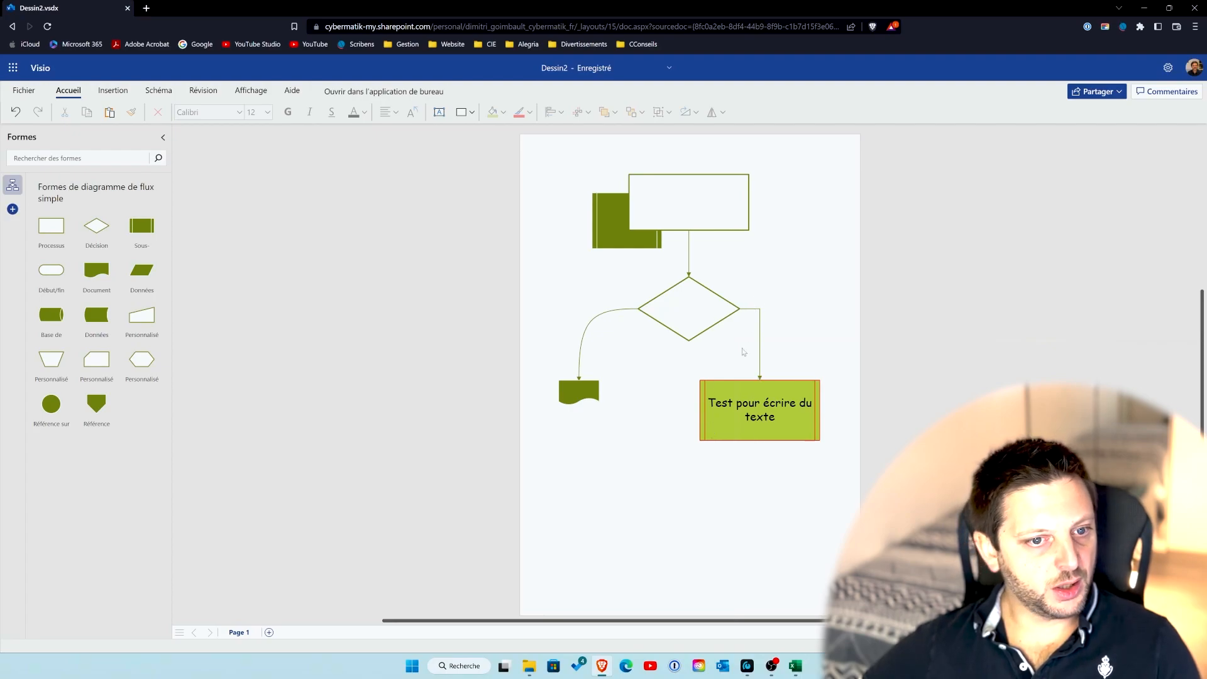
- Delete all the shapes and remaining connectors so the page is empty
click(795, 383)
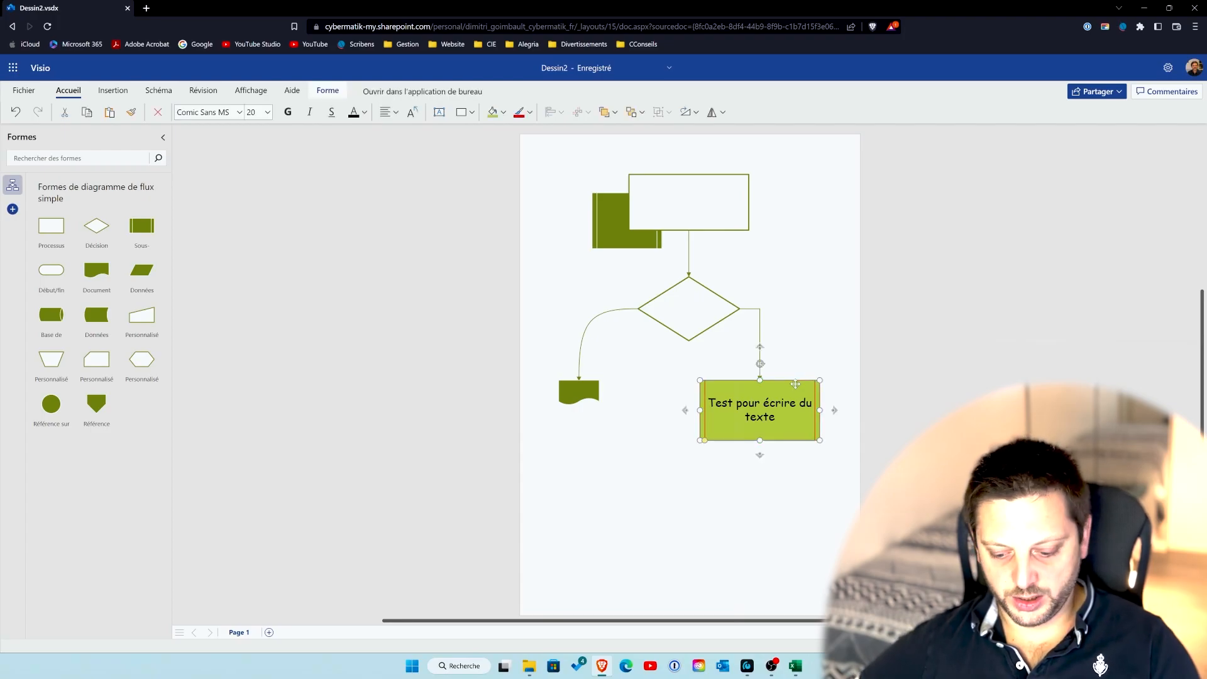
key(Delete)
click(692, 208)
key(Delete)
click(689, 302)
key(Delete)
click(692, 263)
key(Delete)
click(654, 239)
key(Delete)
click(579, 391)
key(Delete)
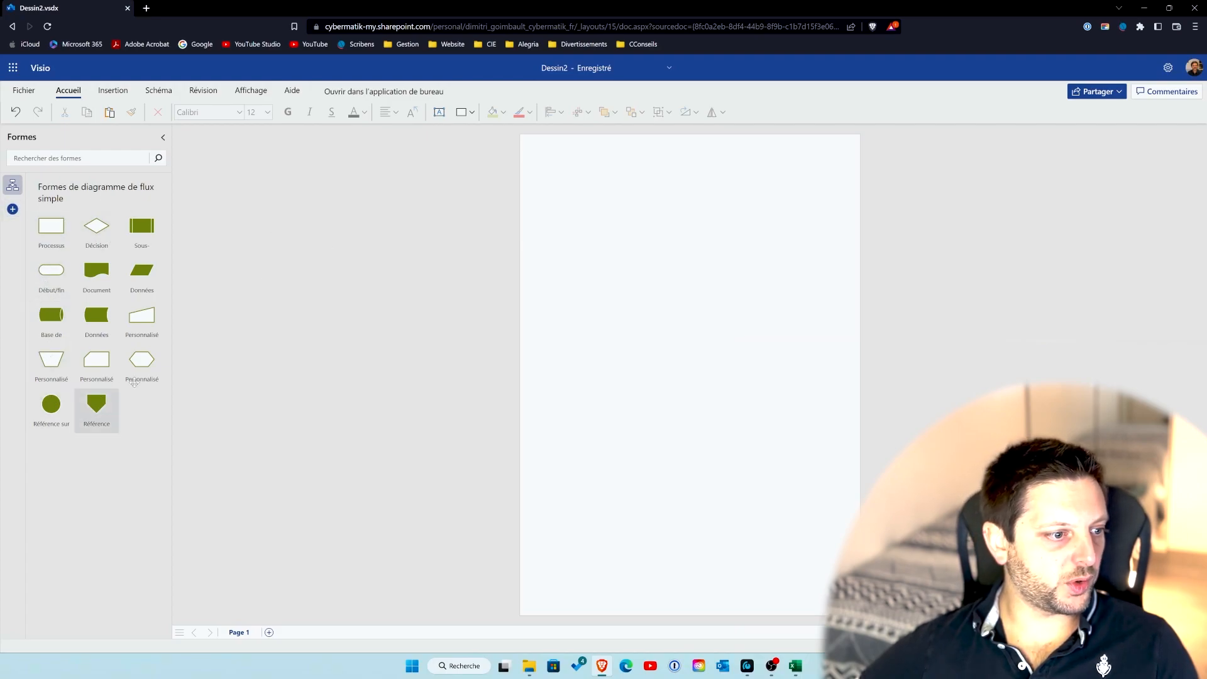
- Add the Formes de base set to the shape palette and browse its shapes
click(13, 209)
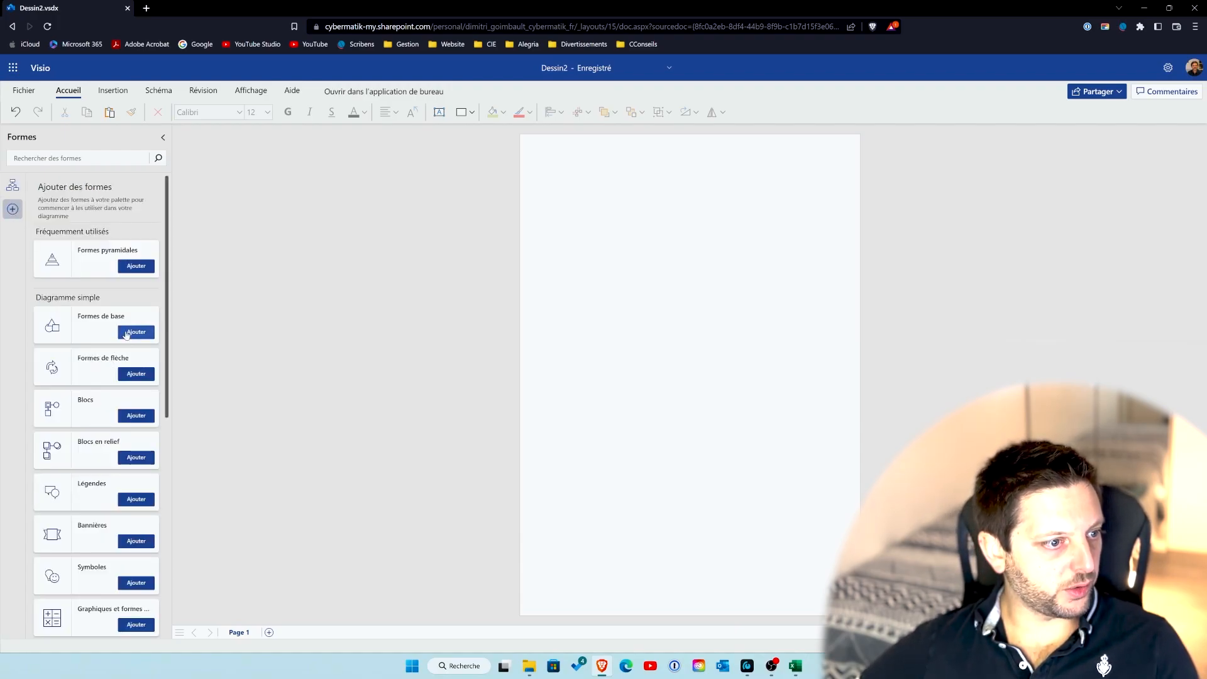
click(131, 333)
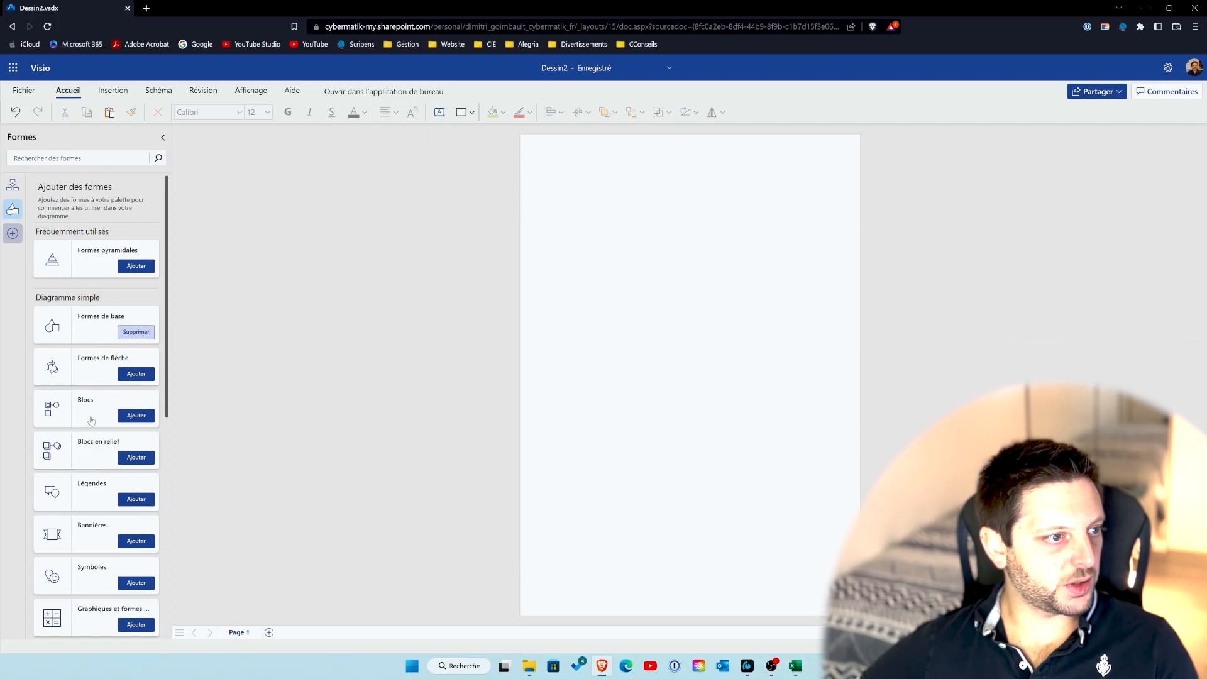
click(12, 209)
click(13, 185)
click(13, 209)
scroll(103, 352, down, 5)
scroll(106, 544, up, 5)
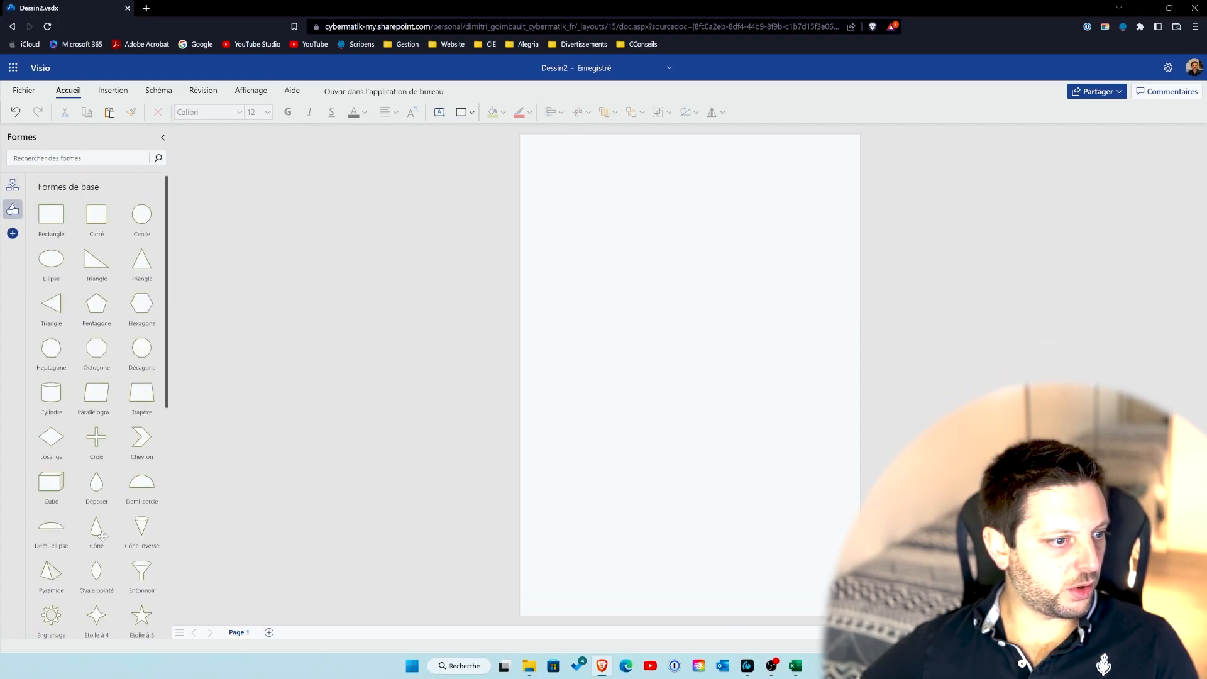
scroll(102, 536, down, 3)
scroll(100, 536, up, 3)
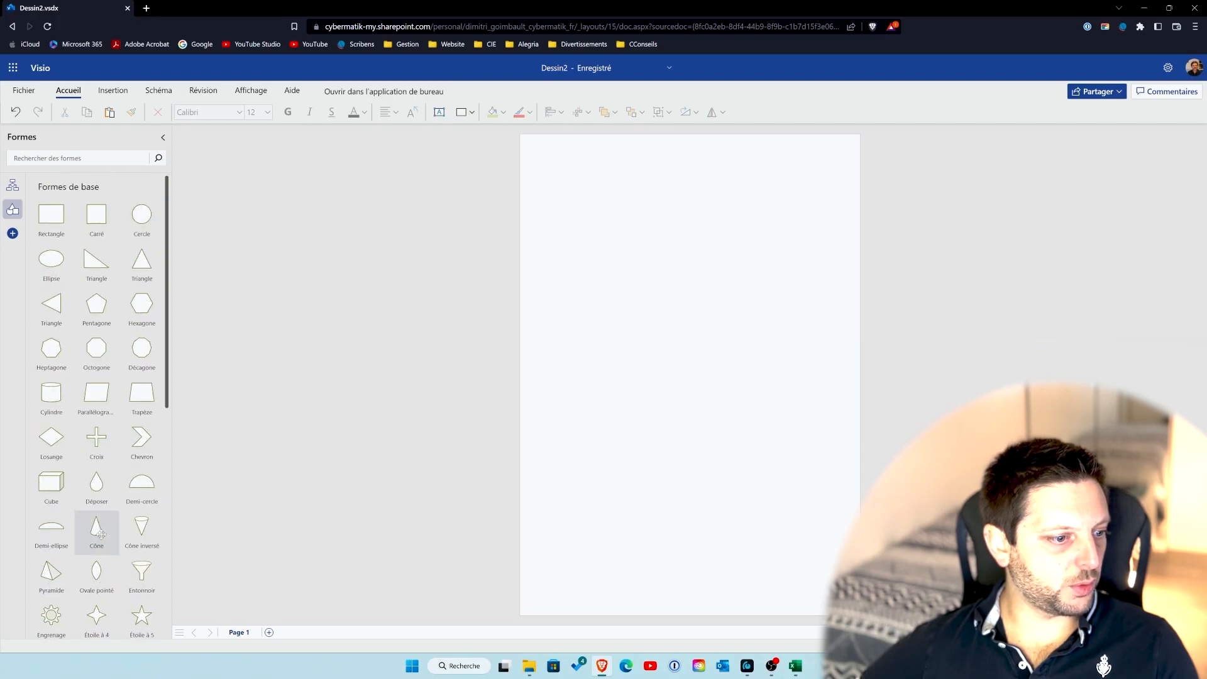
scroll(55, 453, down, 3)
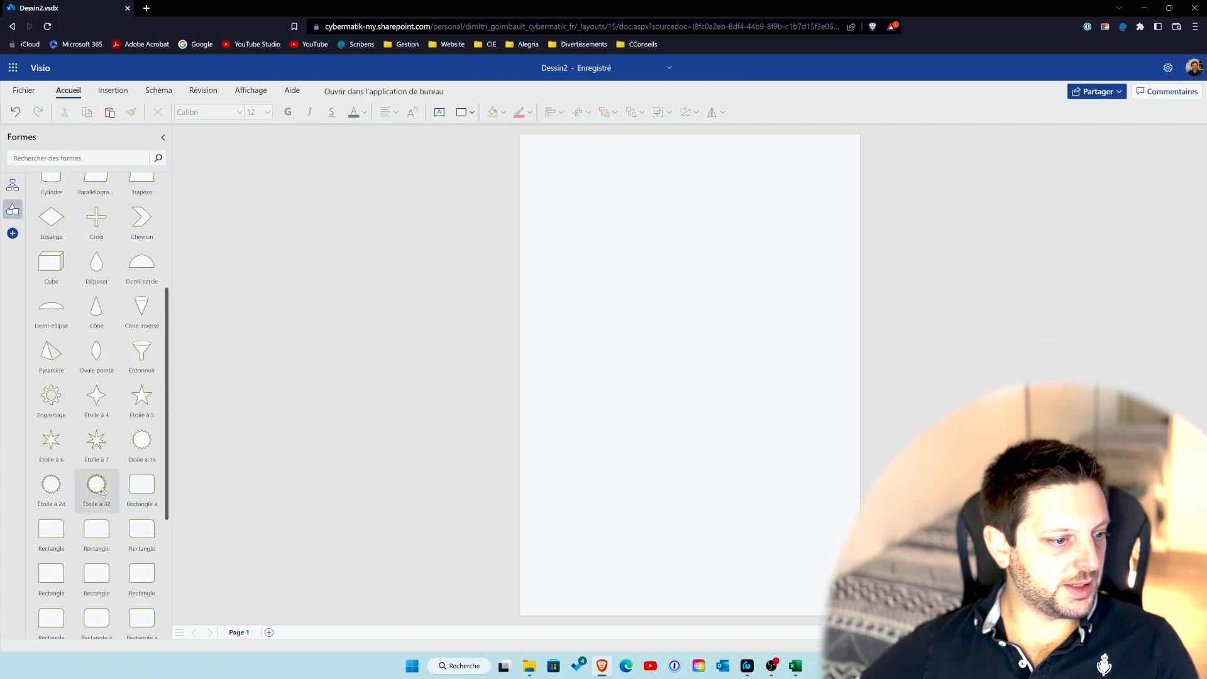
- Add the Blocs en relief and Symboles shape sets to the palette
click(13, 233)
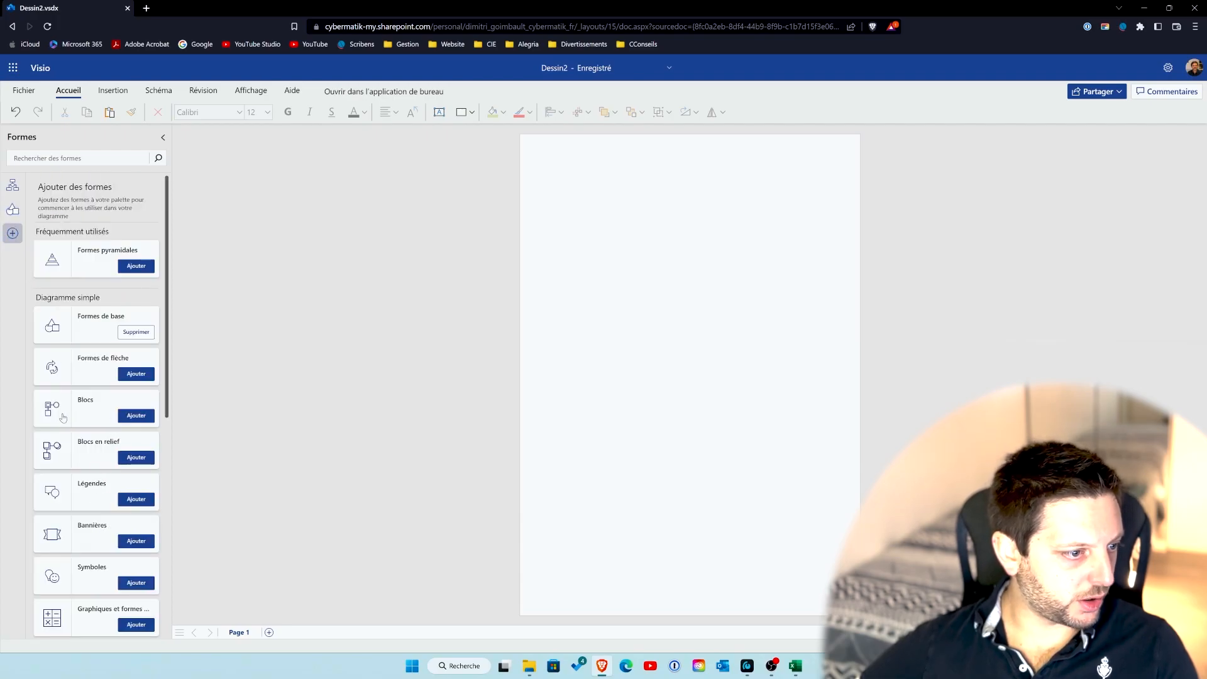
scroll(137, 458, down, 1)
click(126, 401)
scroll(133, 404, down, 2)
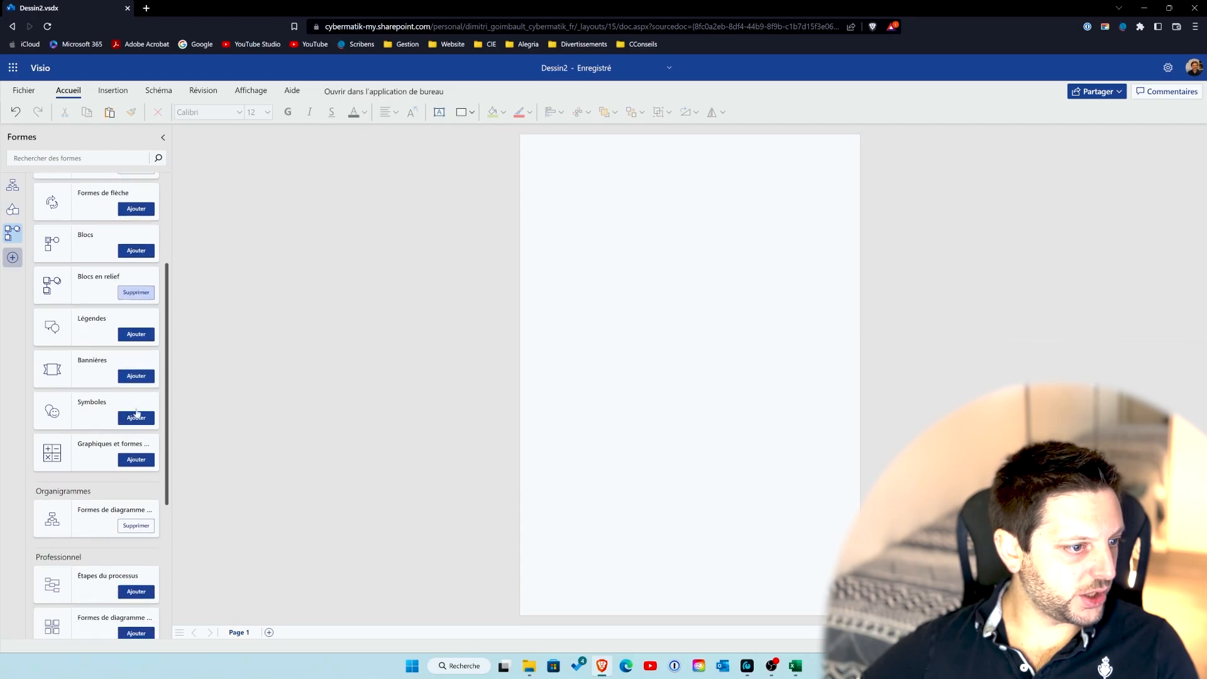
click(137, 417)
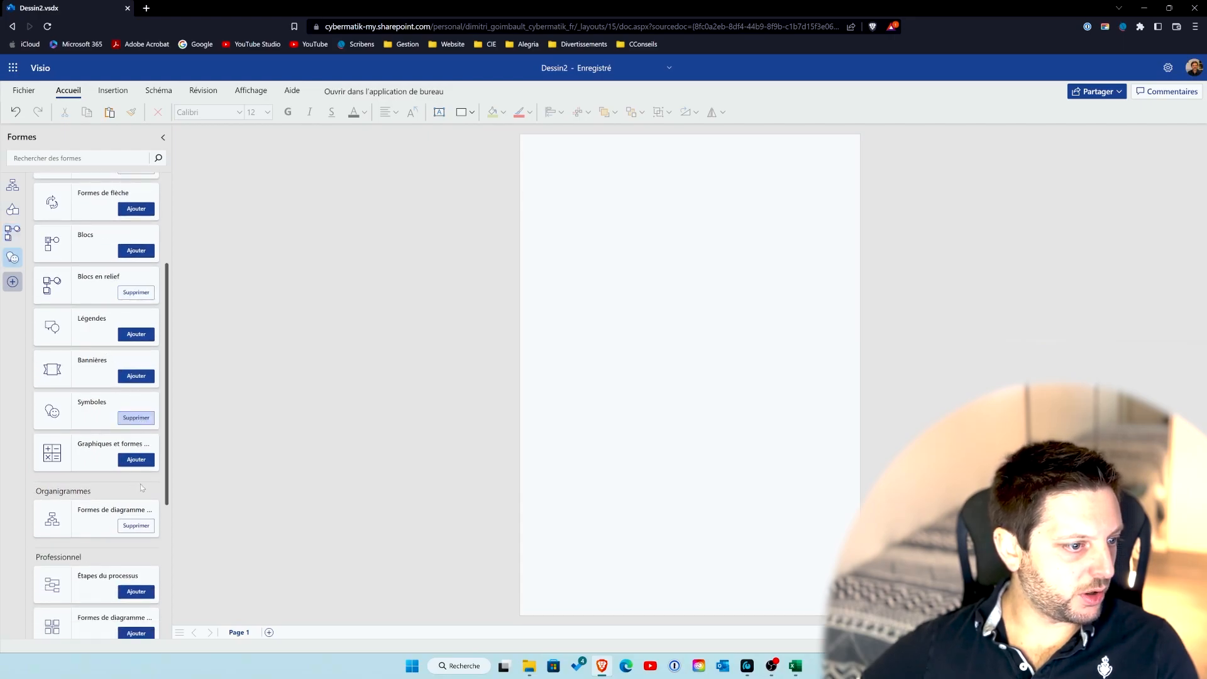
- Add the charts and mathematical shapes set and the Étapes du processus set to the palette
scroll(142, 488, down, 1)
click(134, 404)
scroll(124, 445, down, 2)
click(135, 428)
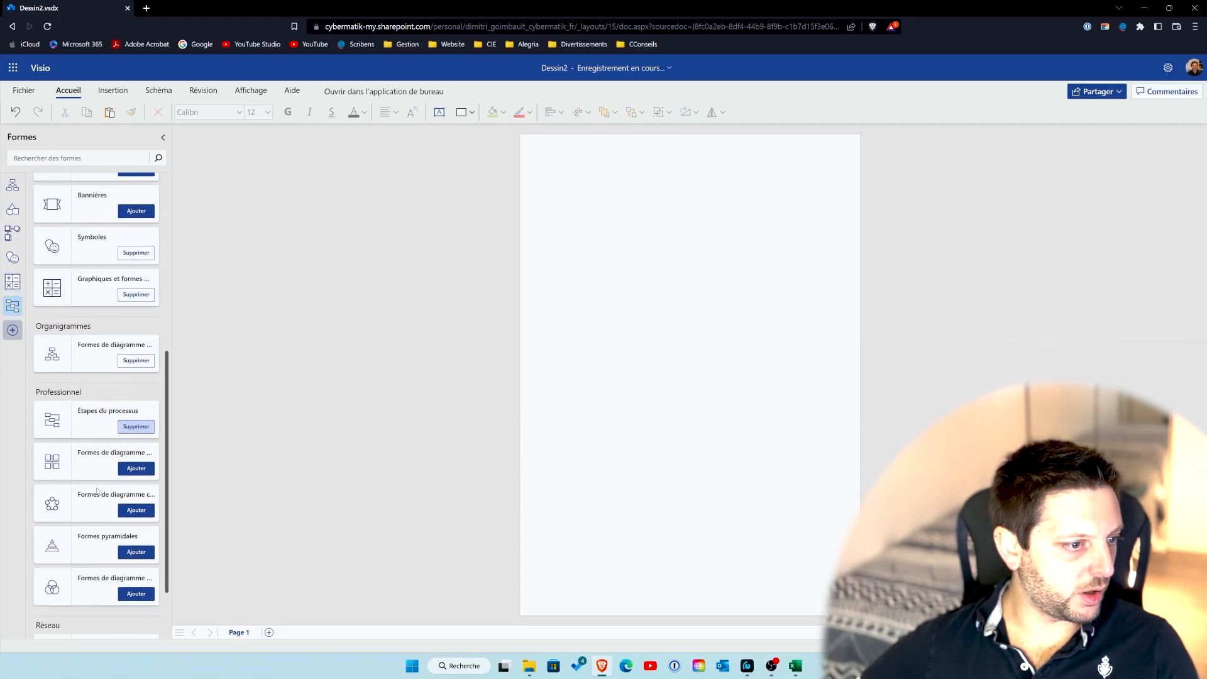
- Add the Formes pyramidales, Venn diagram, Ordinateurs et moniteurs, and Réseau et périphériques shape sets to the palette
scroll(94, 526, down, 1)
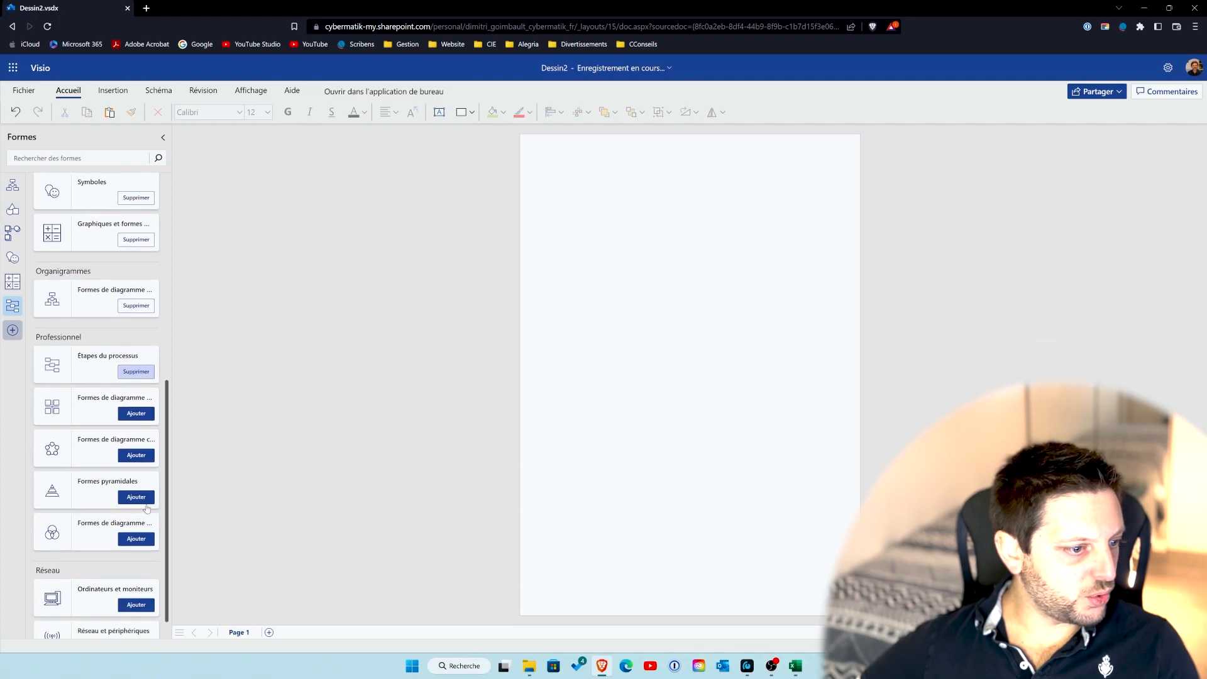
click(136, 497)
click(136, 541)
scroll(136, 542, down, 1)
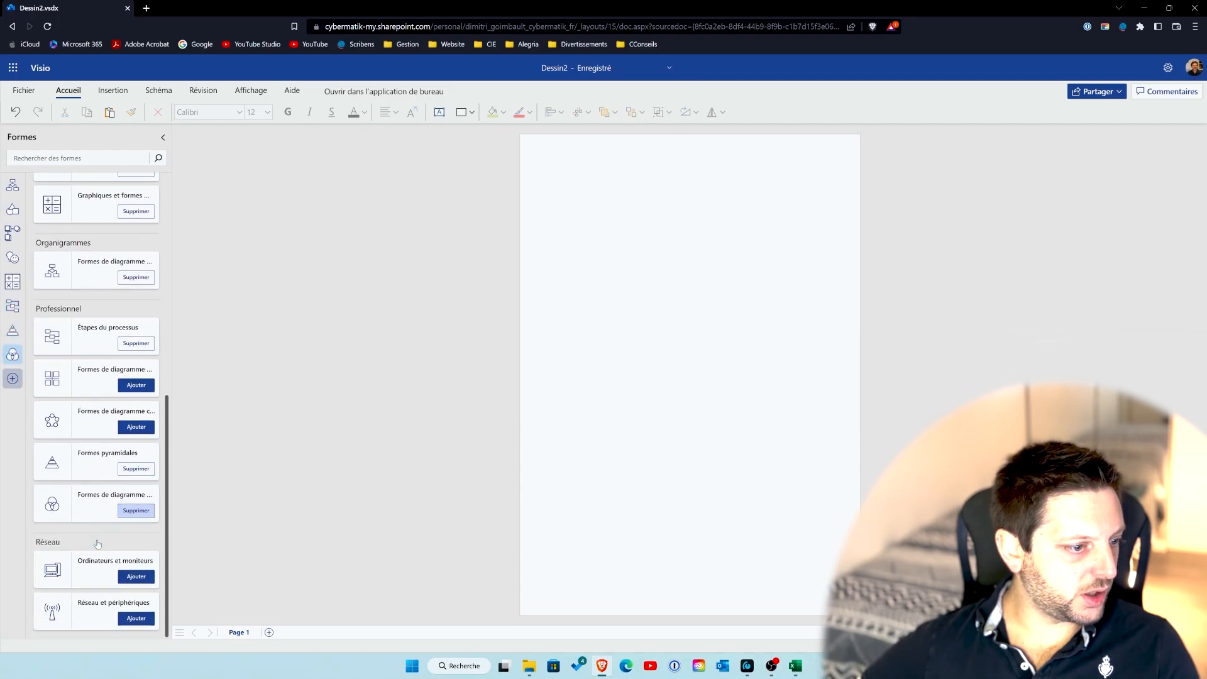
click(136, 577)
click(142, 619)
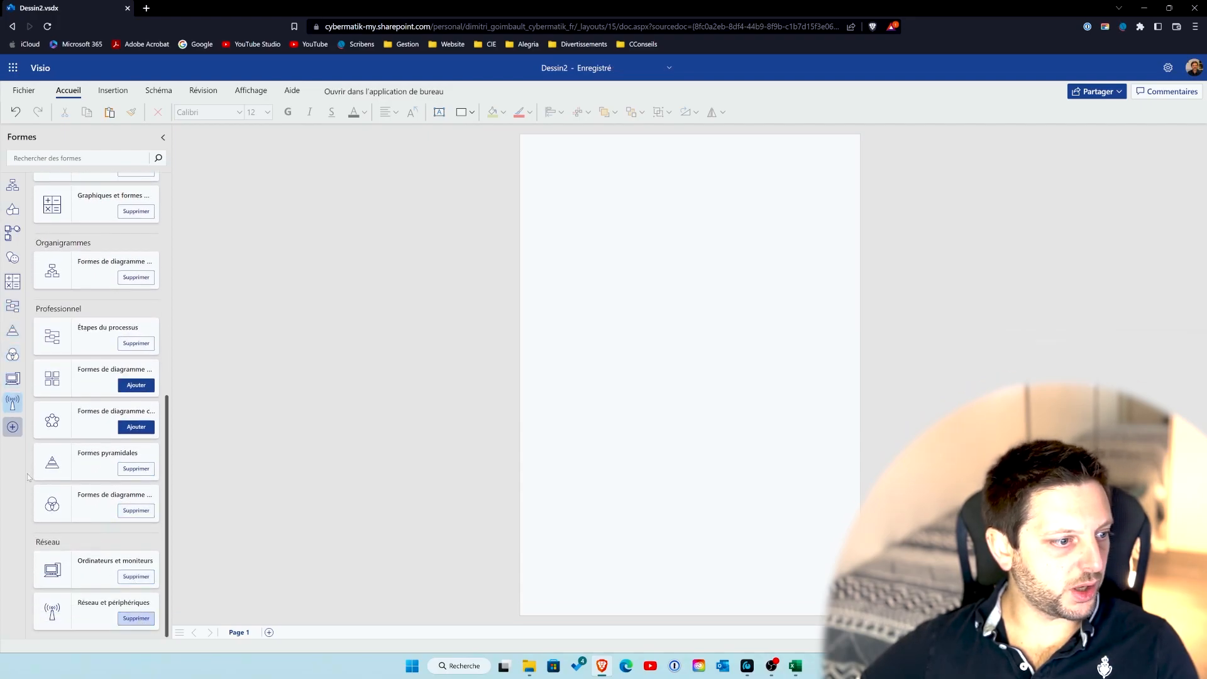
- Place an inverted cone from Formes de base near the page's top and a left-pointing raised arrow from Blocs en relief at mid-page
click(12, 185)
click(12, 210)
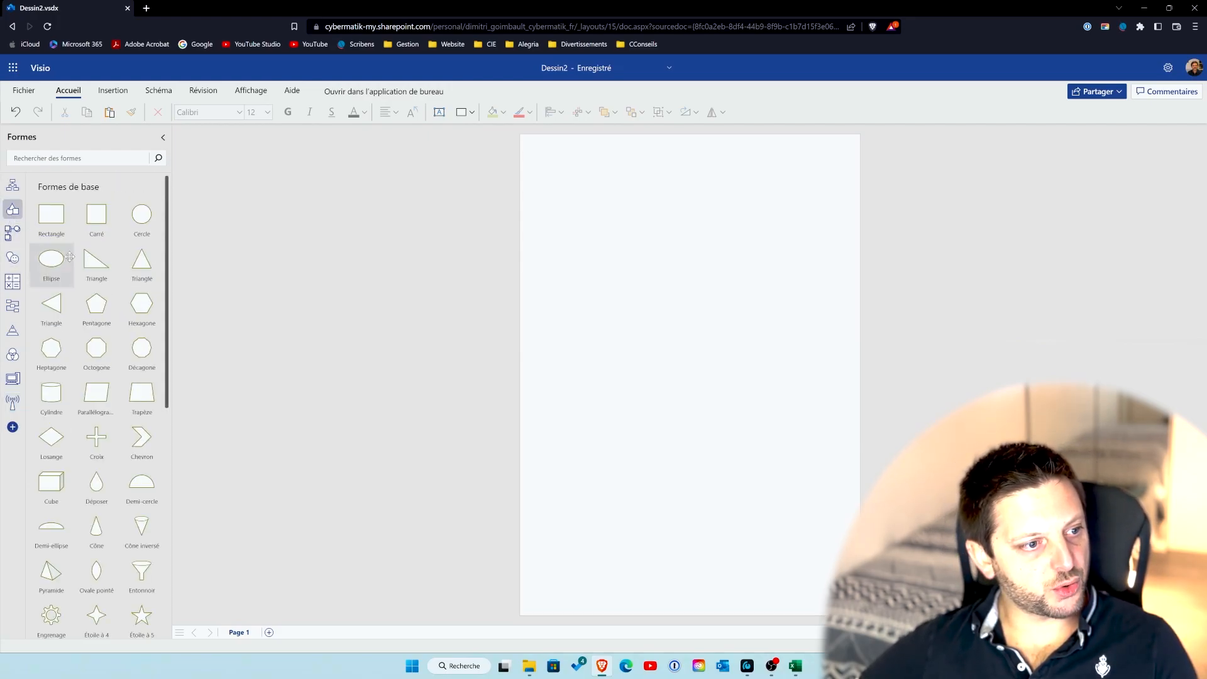
scroll(141, 365, down, 3)
drag(142, 364, 620, 231)
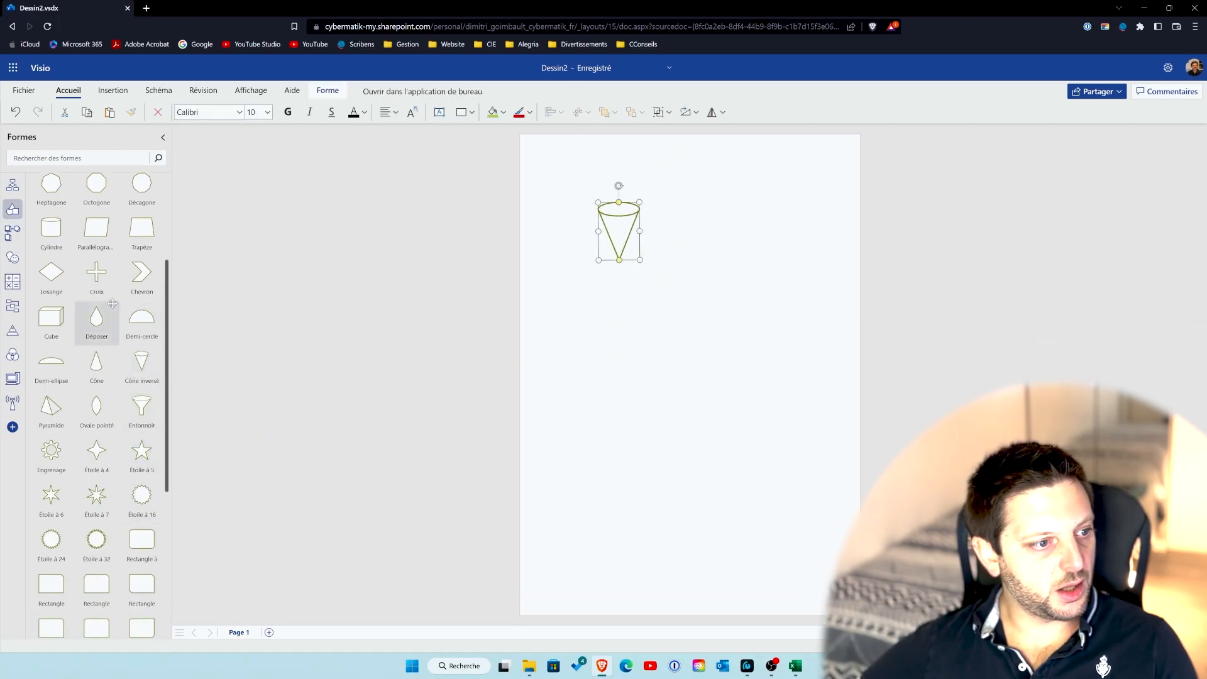
click(12, 233)
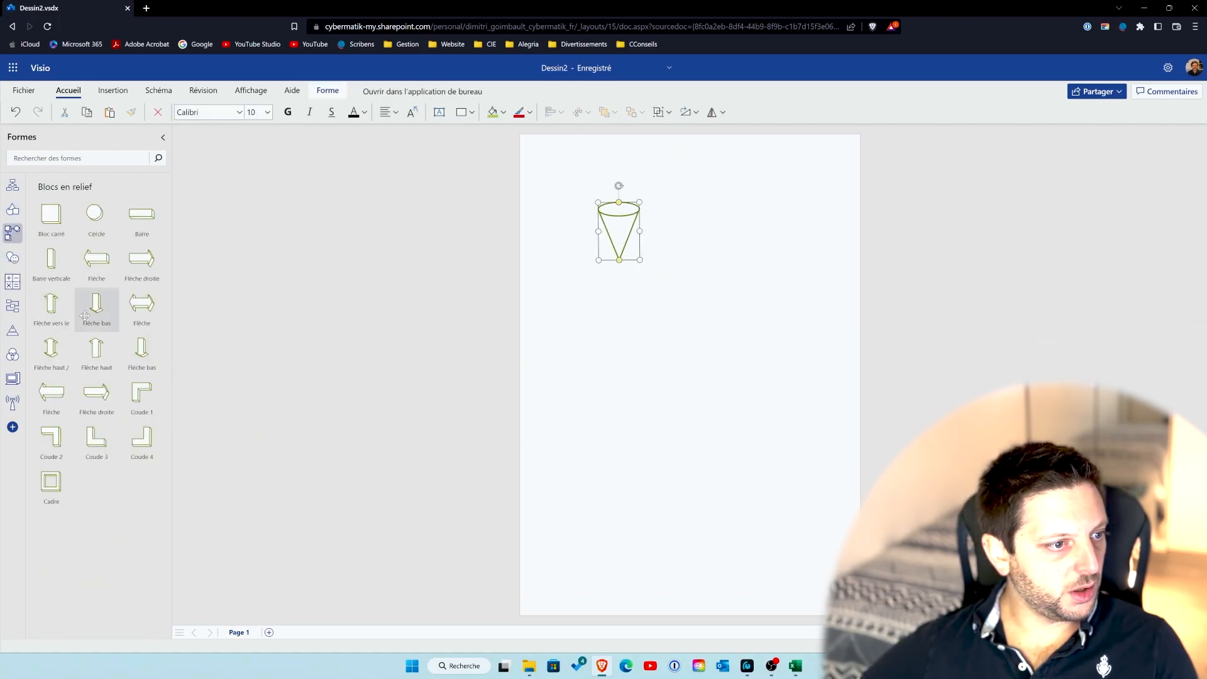
drag(96, 258, 793, 405)
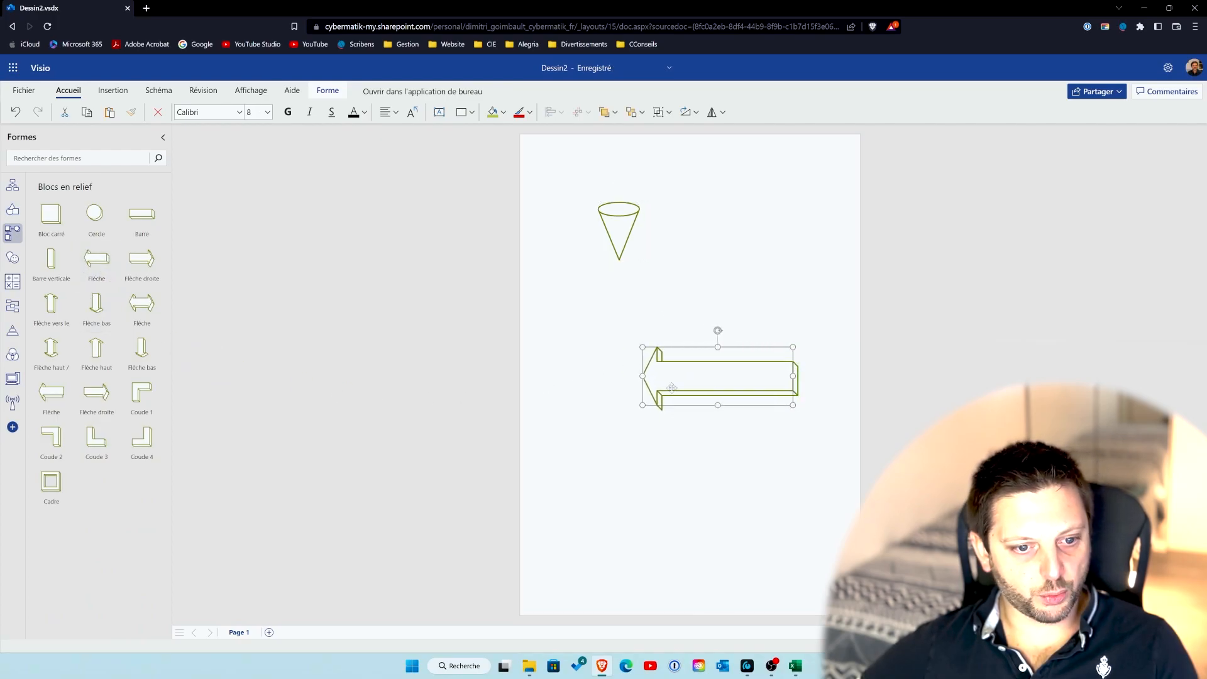
- Place the smiling face symbol beside the cone and the Hololens symbol below the cone
click(13, 258)
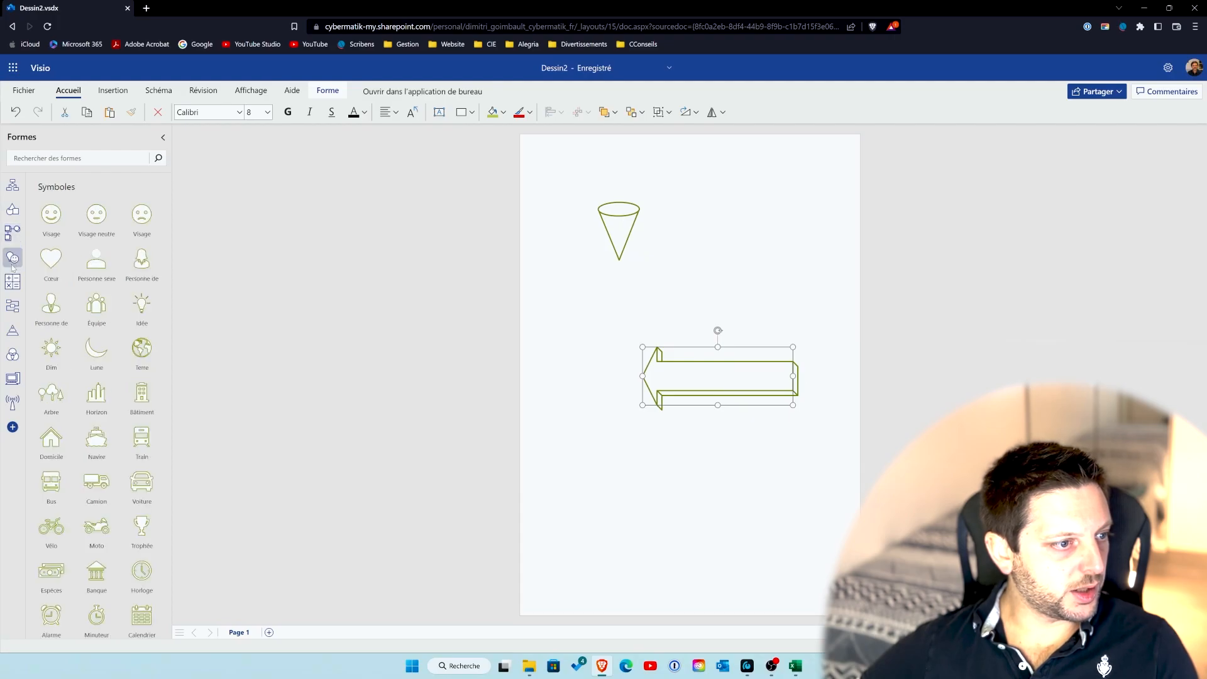
drag(51, 215, 698, 245)
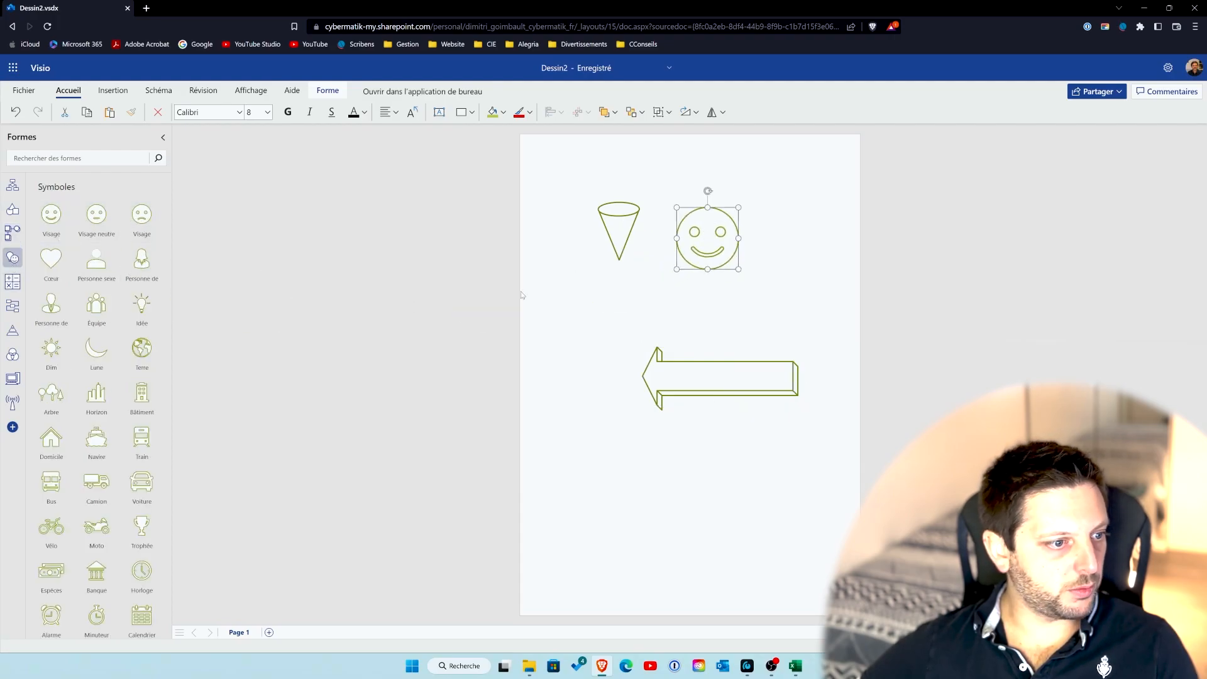
scroll(96, 484, down, 2)
scroll(96, 484, down, 5)
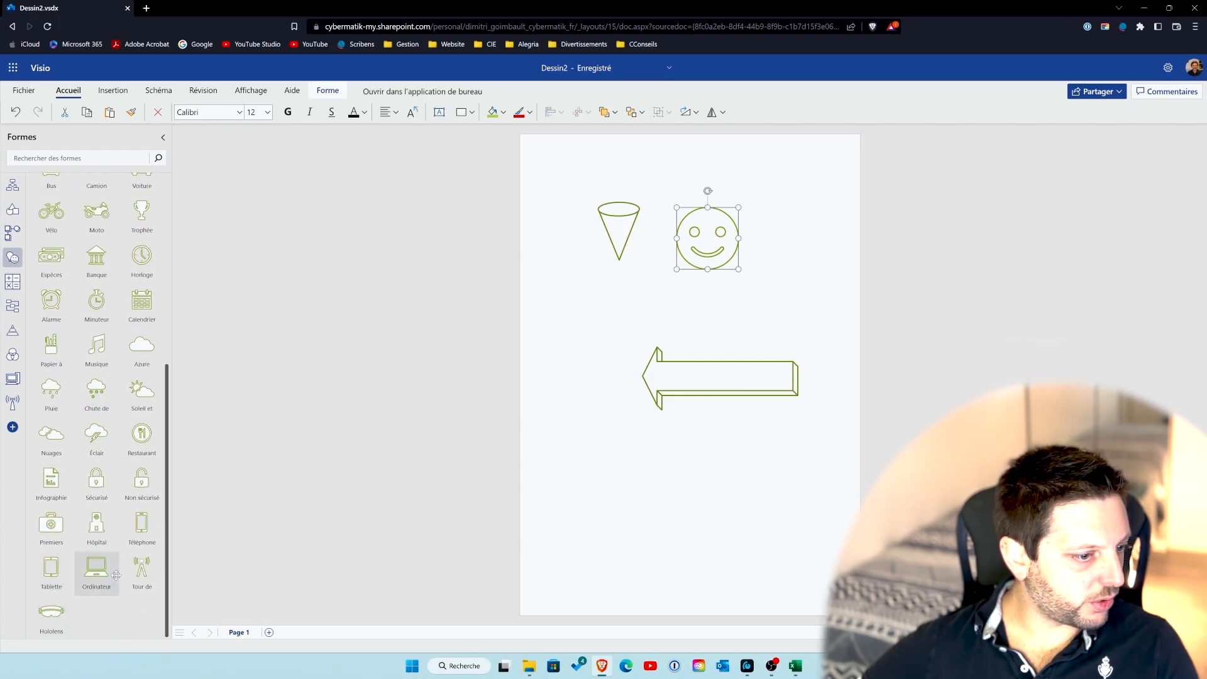
drag(52, 611, 604, 324)
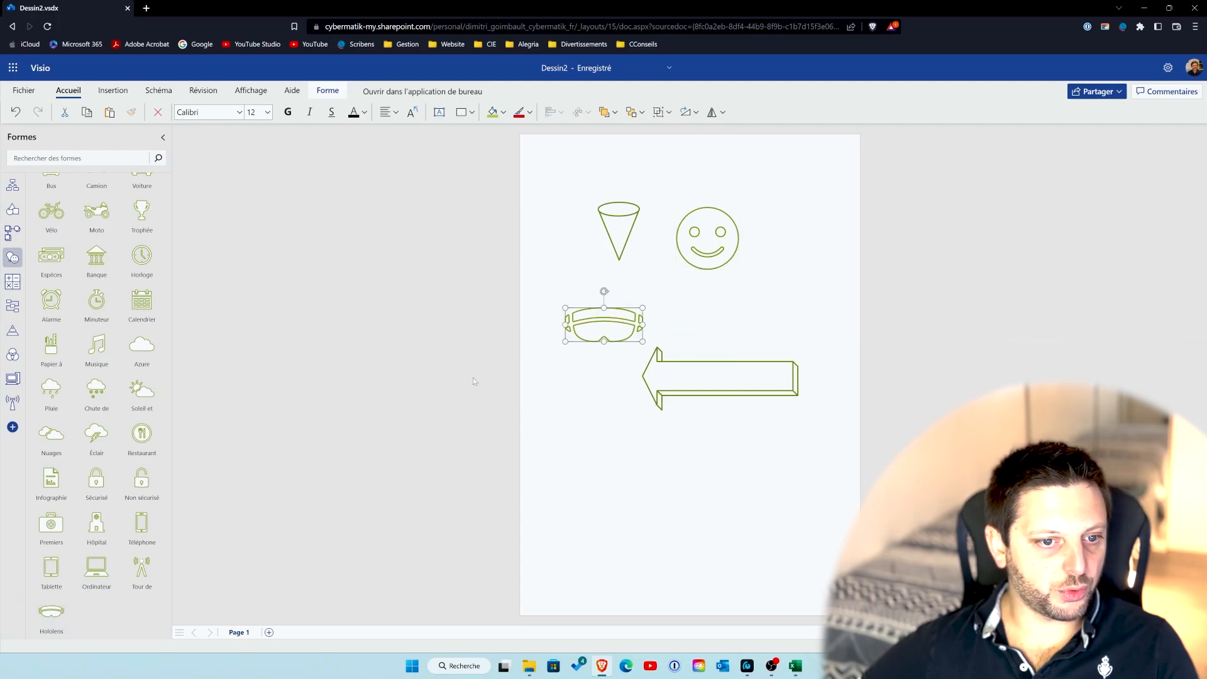
- Place the staggered three-block list from the Étapes du processus set on the lower part of the page
click(12, 282)
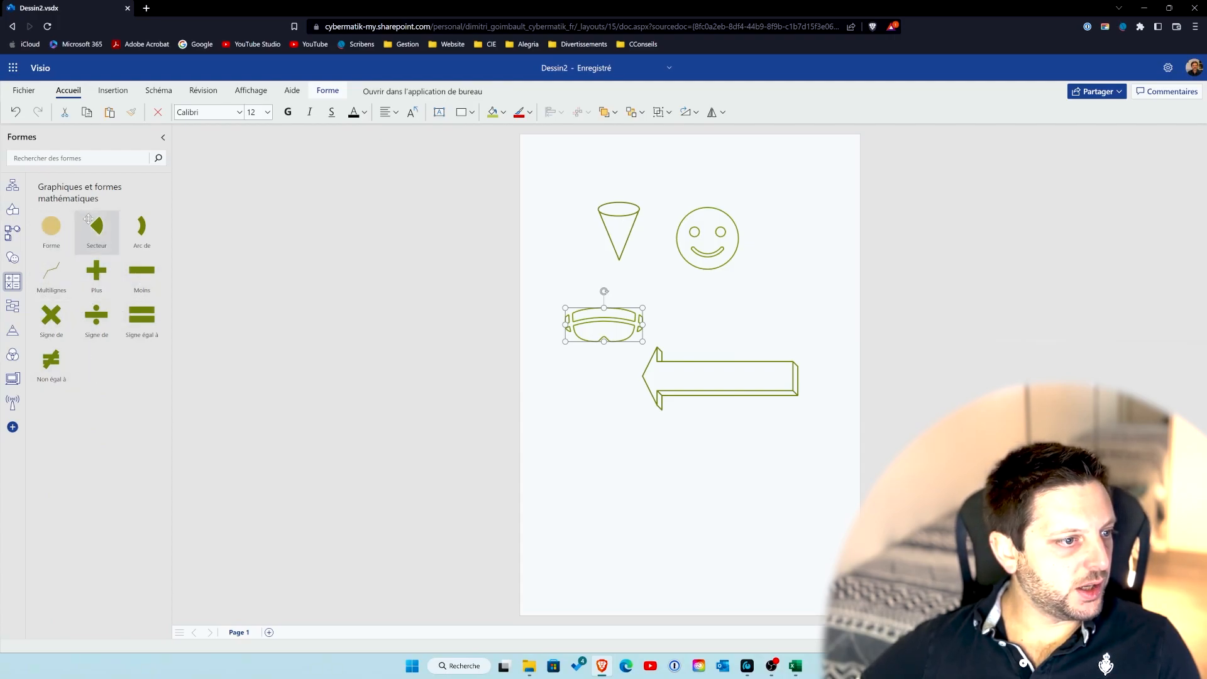
click(12, 308)
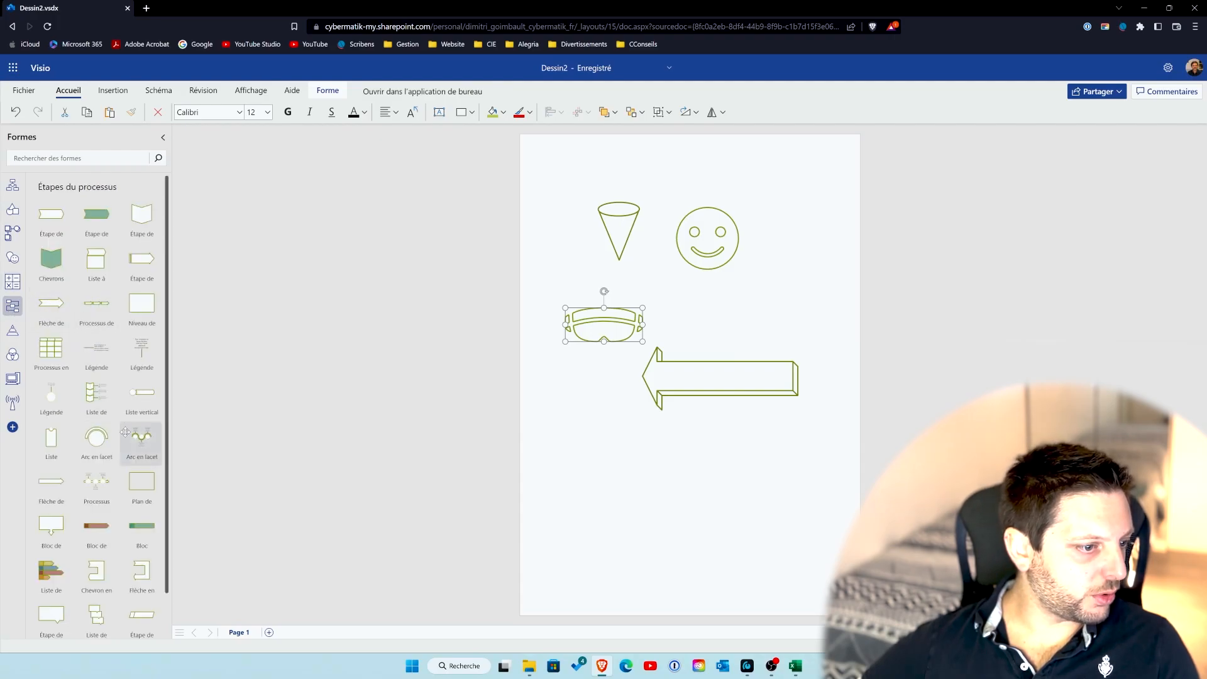
scroll(126, 430, down, 1)
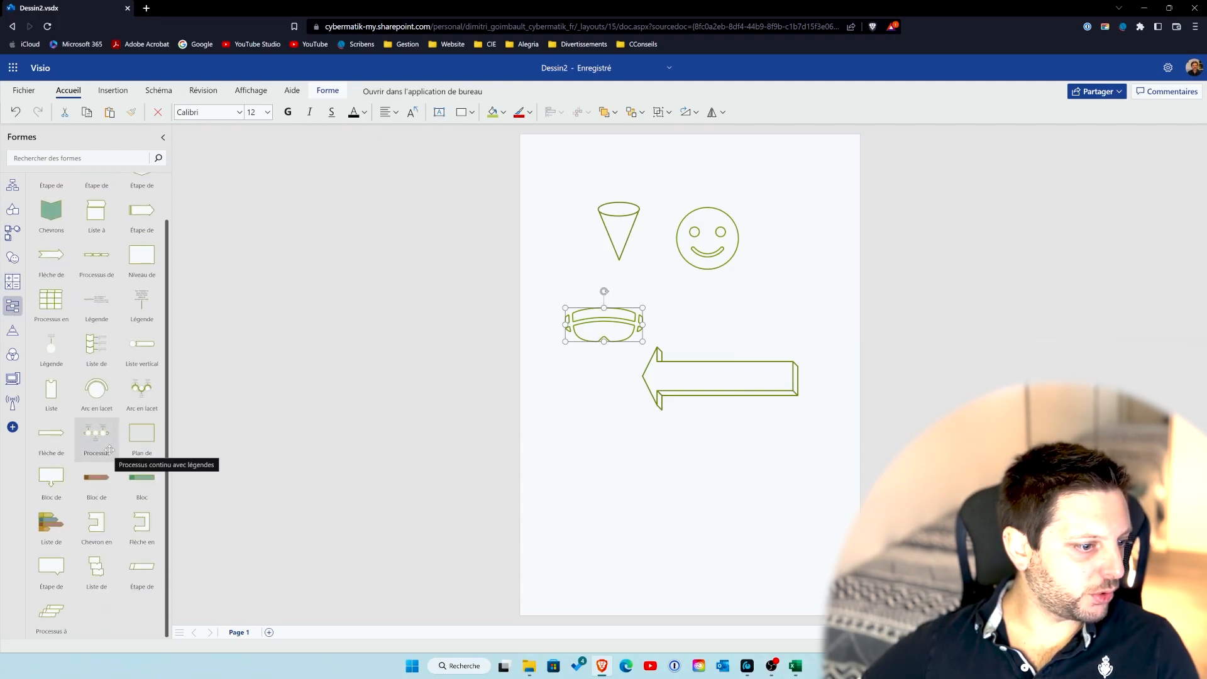
scroll(97, 433, up, 1)
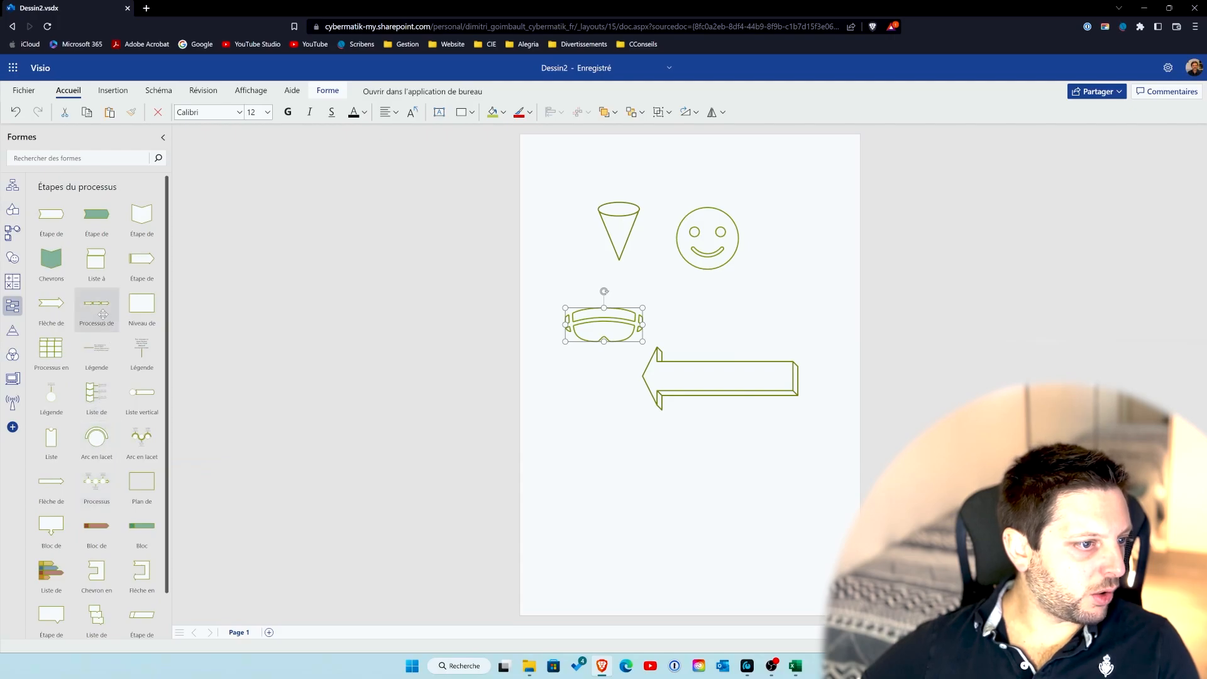
scroll(102, 467, down, 1)
drag(81, 560, 620, 458)
- Duplicate the lowest block of the staggered list and position the copy directly beneath it, offset slightly to the right
click(644, 496)
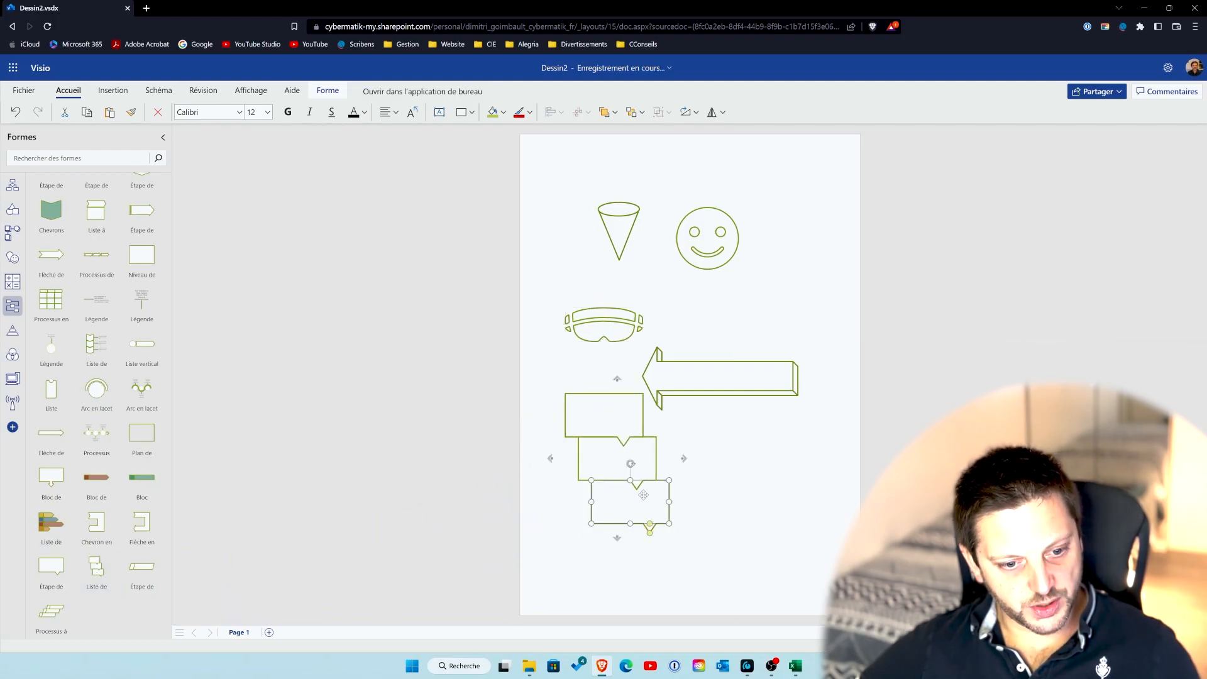
drag(644, 494, 646, 539)
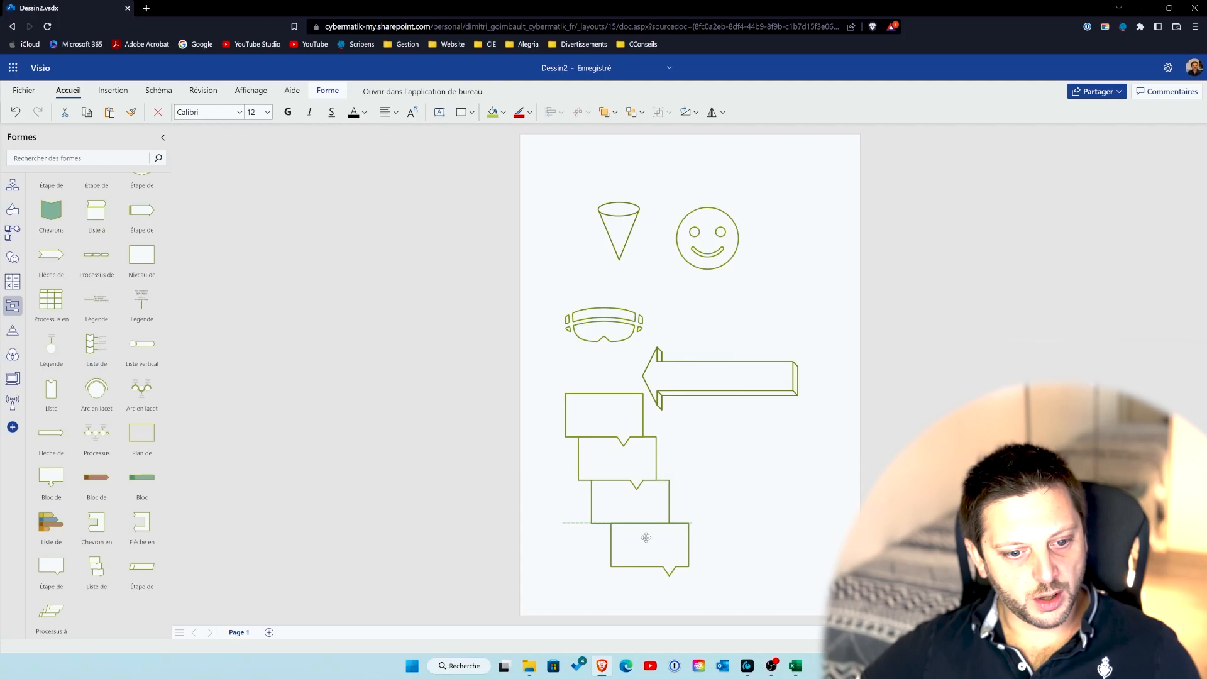
drag(640, 537, 641, 537)
- Send the copied fourth block to the back, behind the notch of the block above it
click(641, 113)
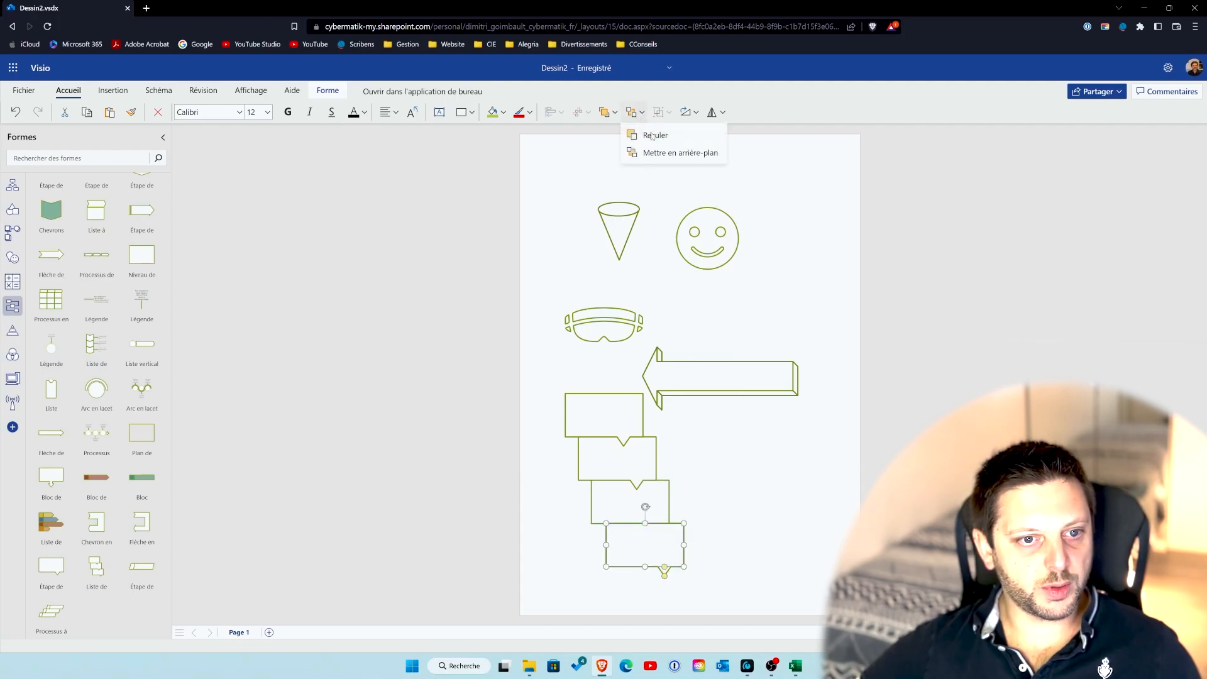
click(654, 151)
click(671, 516)
click(660, 504)
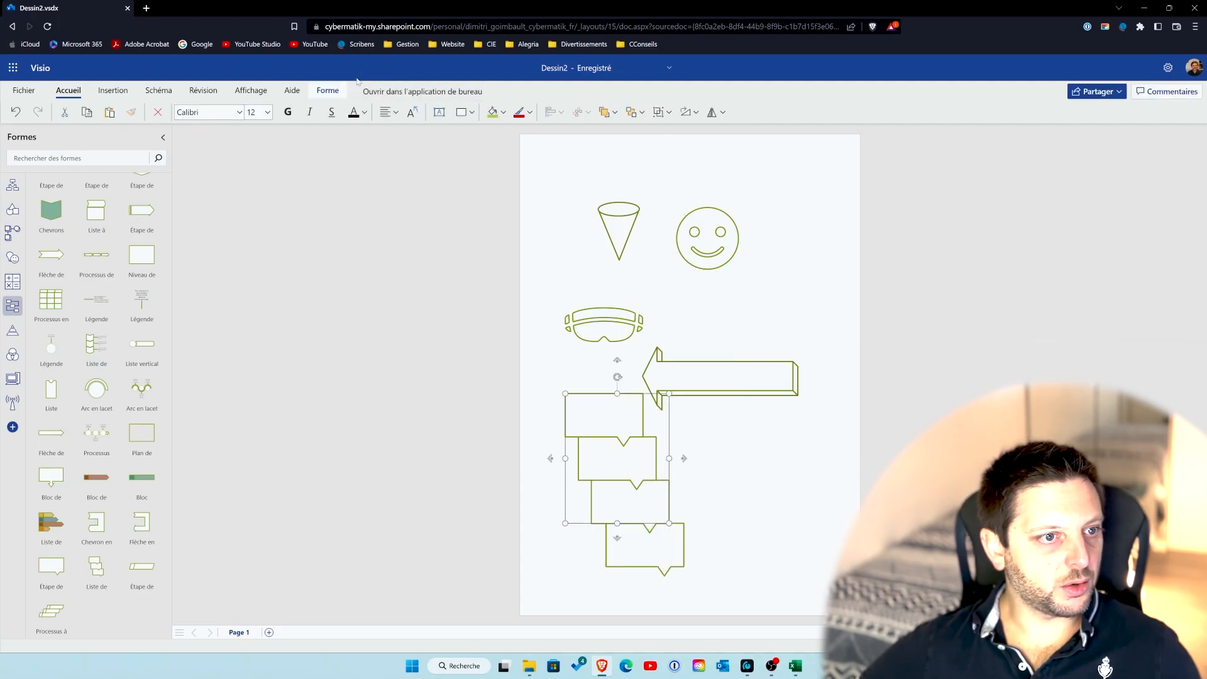
- Examine the grouping options available for the staggered block list, and leave the shapes deselected
click(329, 92)
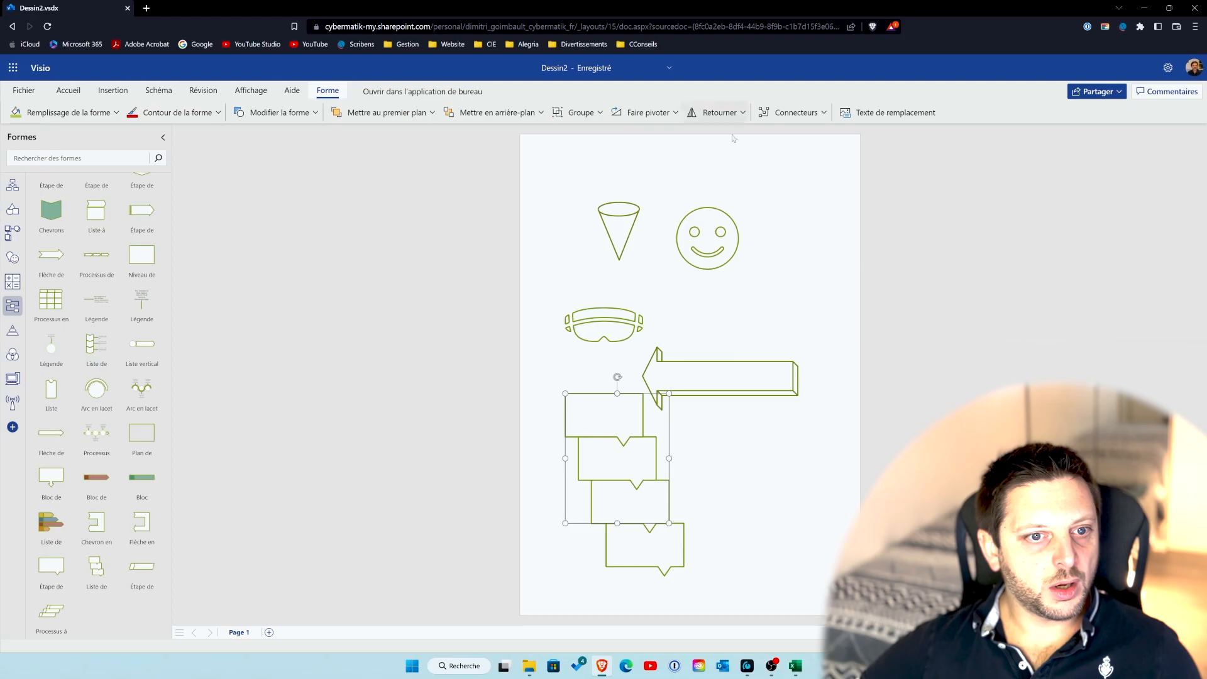
click(602, 114)
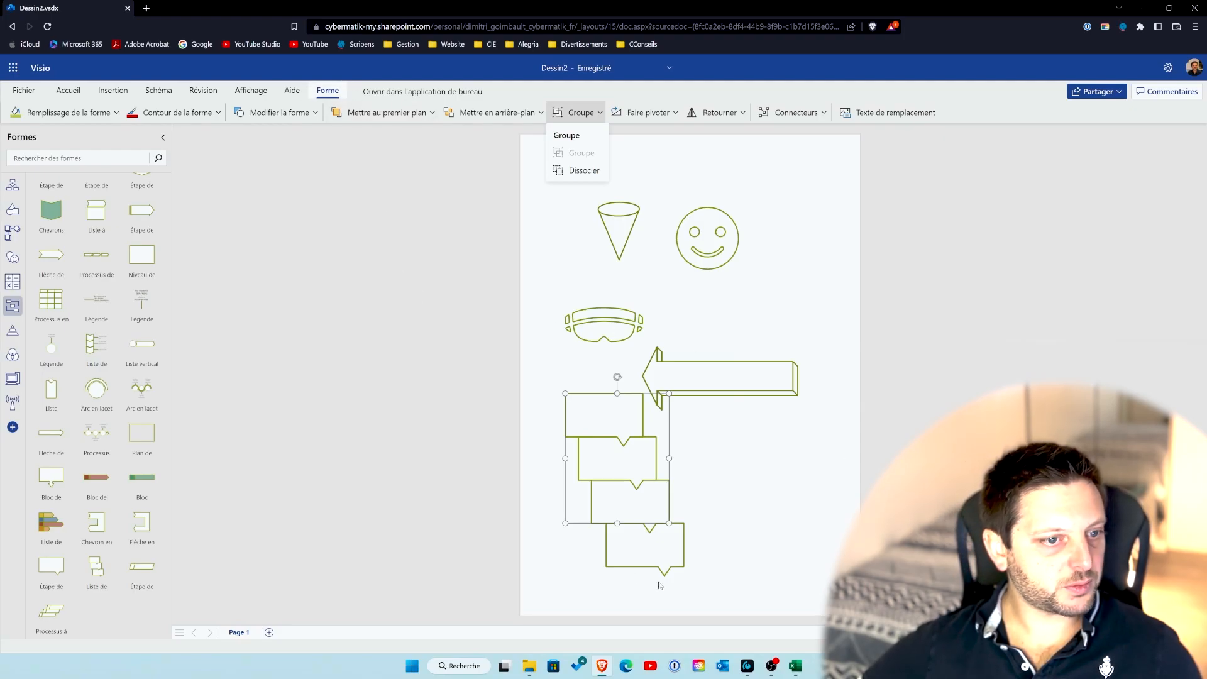
click(809, 523)
click(568, 581)
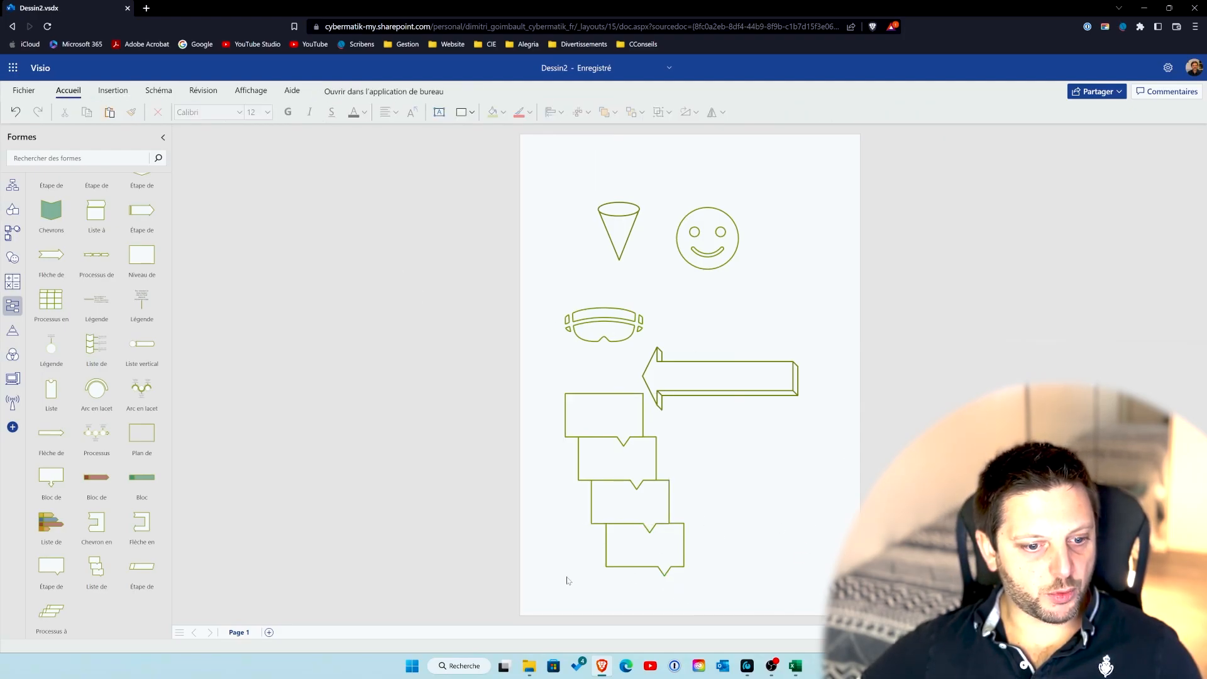
click(671, 554)
click(733, 524)
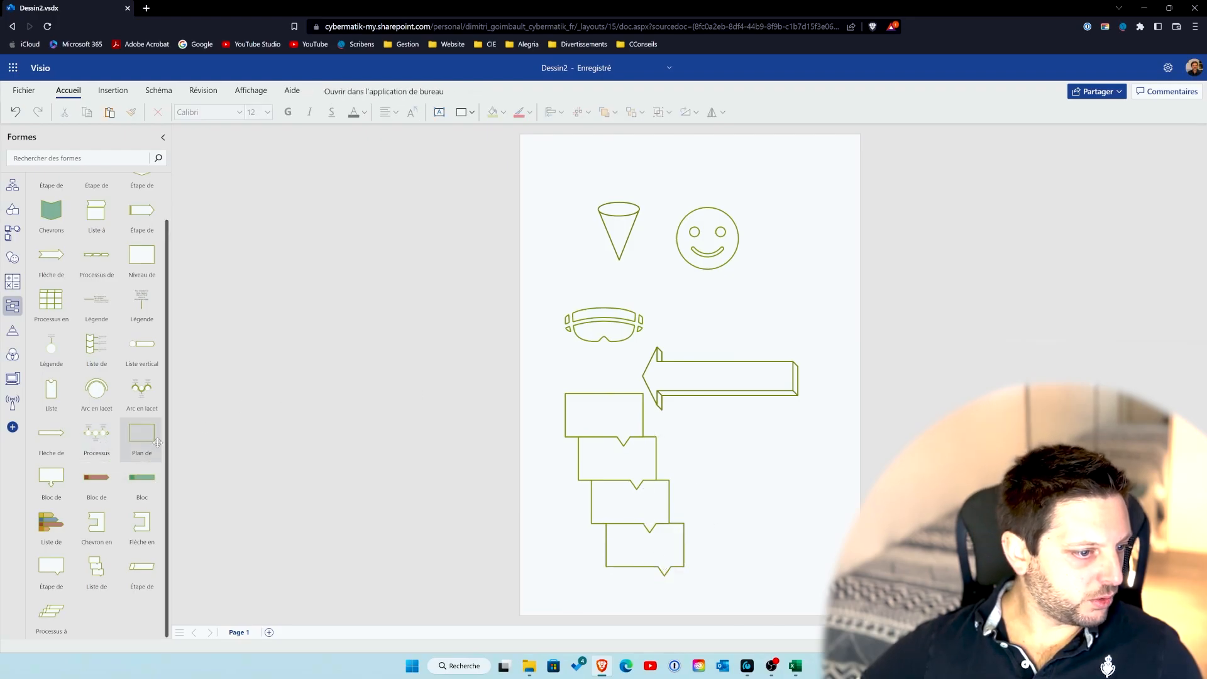
- Place the captioned five-tier block pyramid from Formes pyramidales over the arrow
click(12, 330)
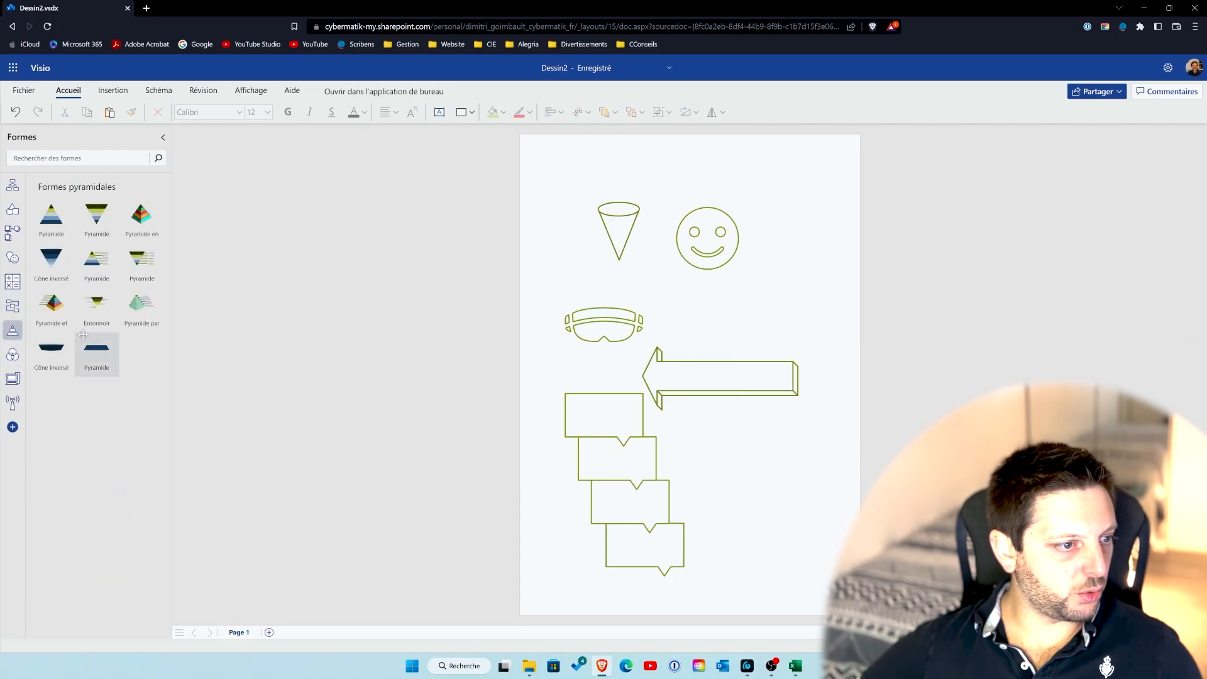
drag(141, 308, 716, 423)
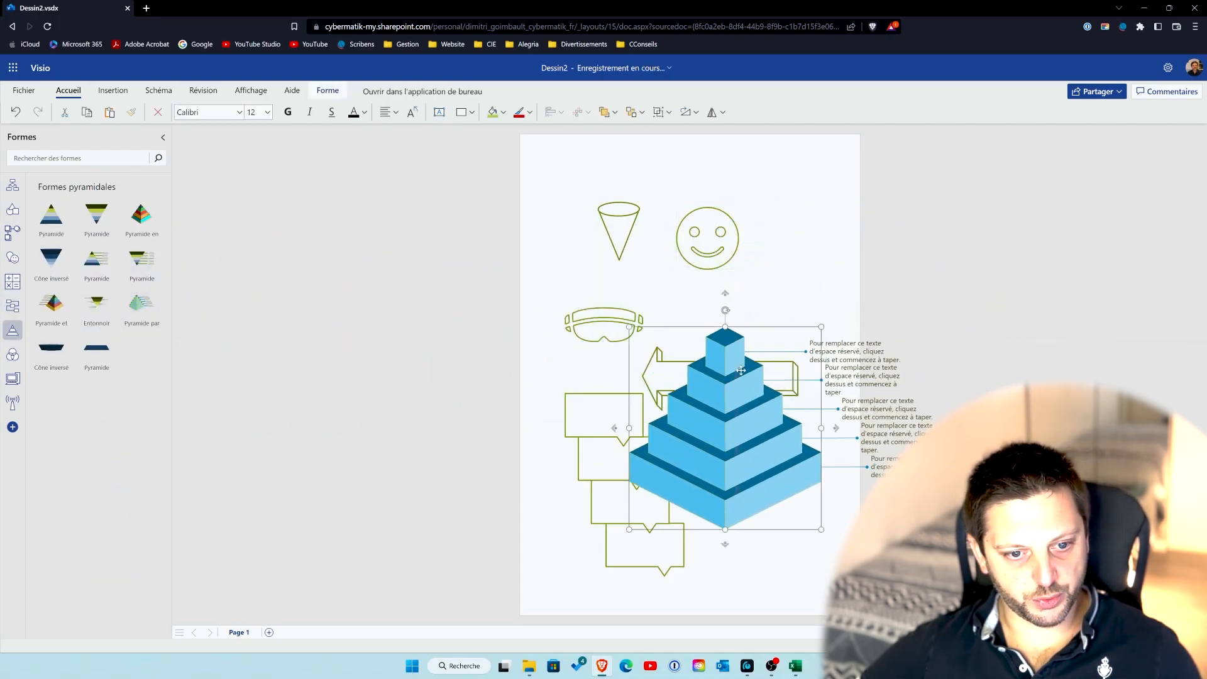
- Shift individual tiers of the pyramid out of alignment with one another, and deselect it
click(734, 359)
drag(739, 359, 734, 390)
click(740, 387)
drag(718, 344, 727, 355)
drag(746, 466, 676, 387)
click(825, 557)
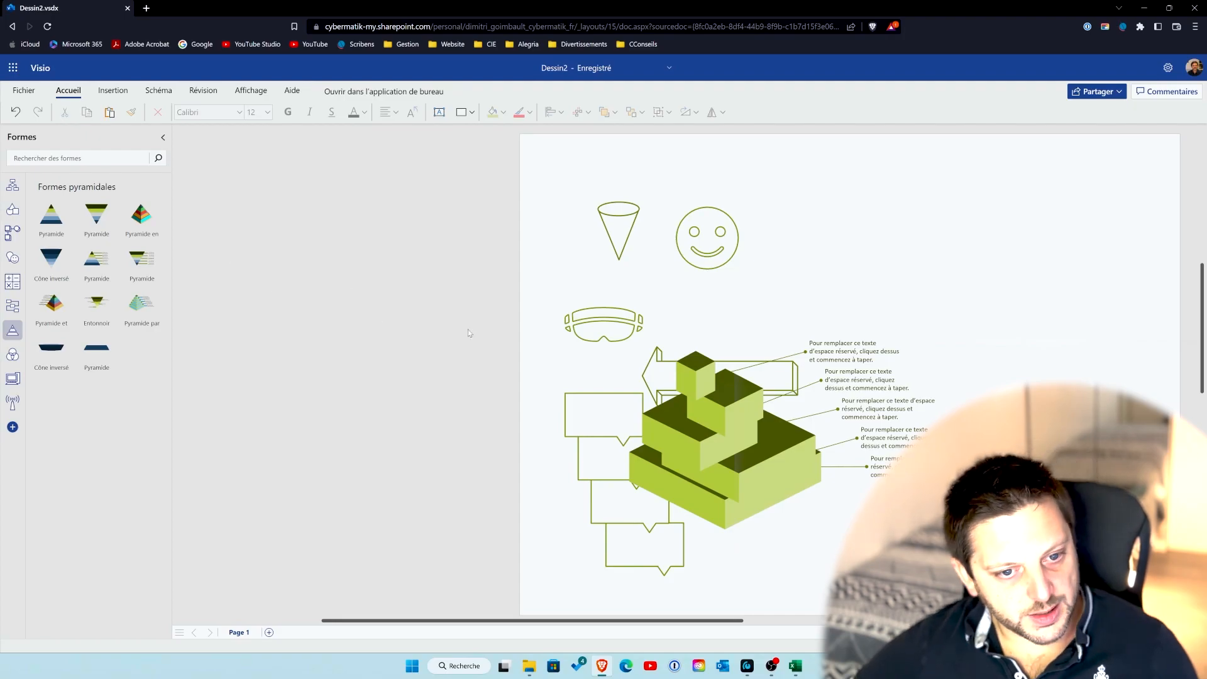
- Clear the page by deleting all of its shapes at once
scroll(904, 352, down, 3)
scroll(904, 345, up, 3)
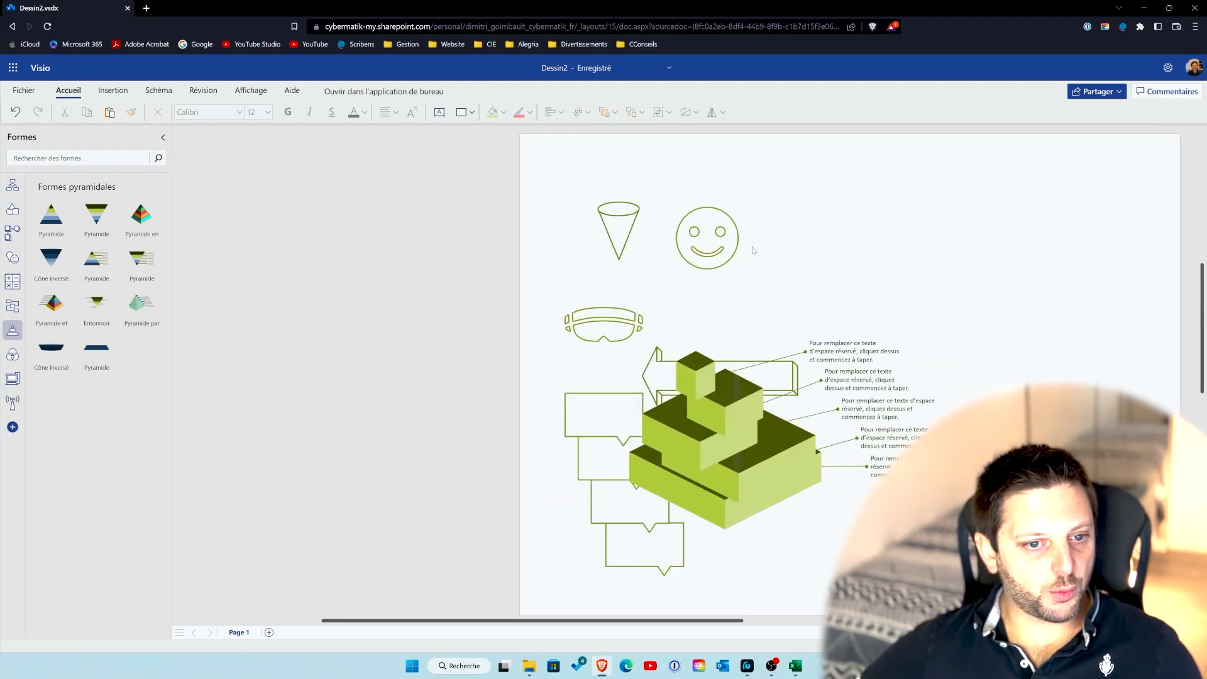
key(ctrl+a)
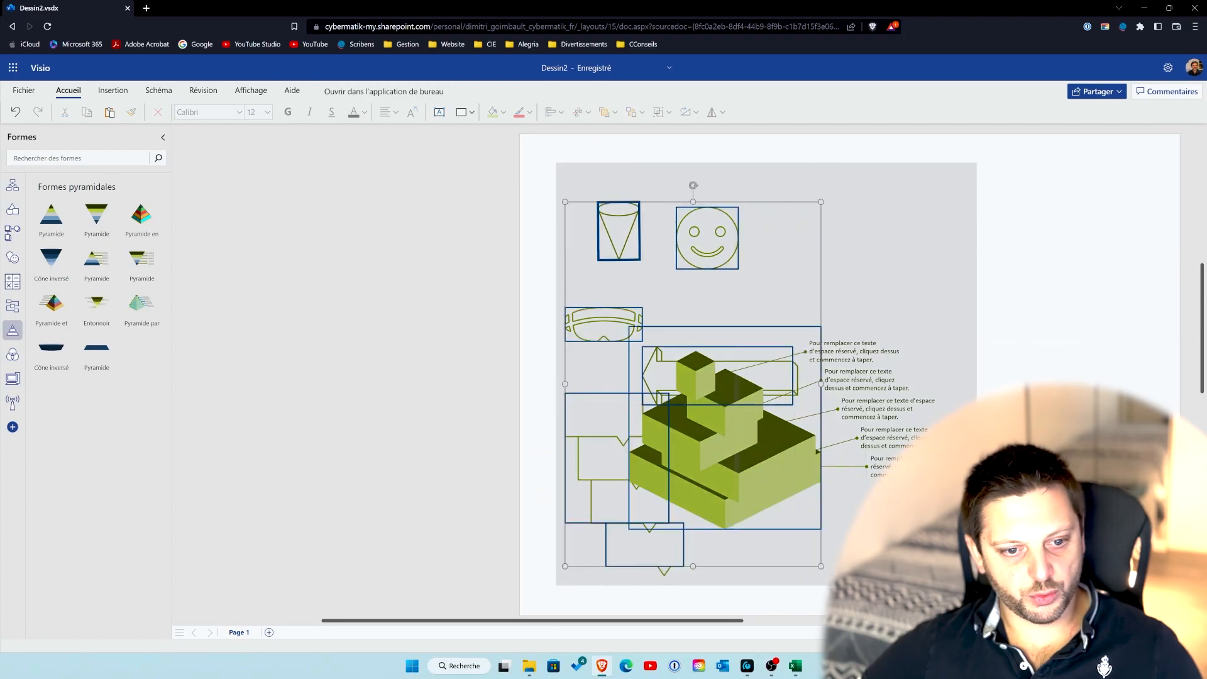
key(Delete)
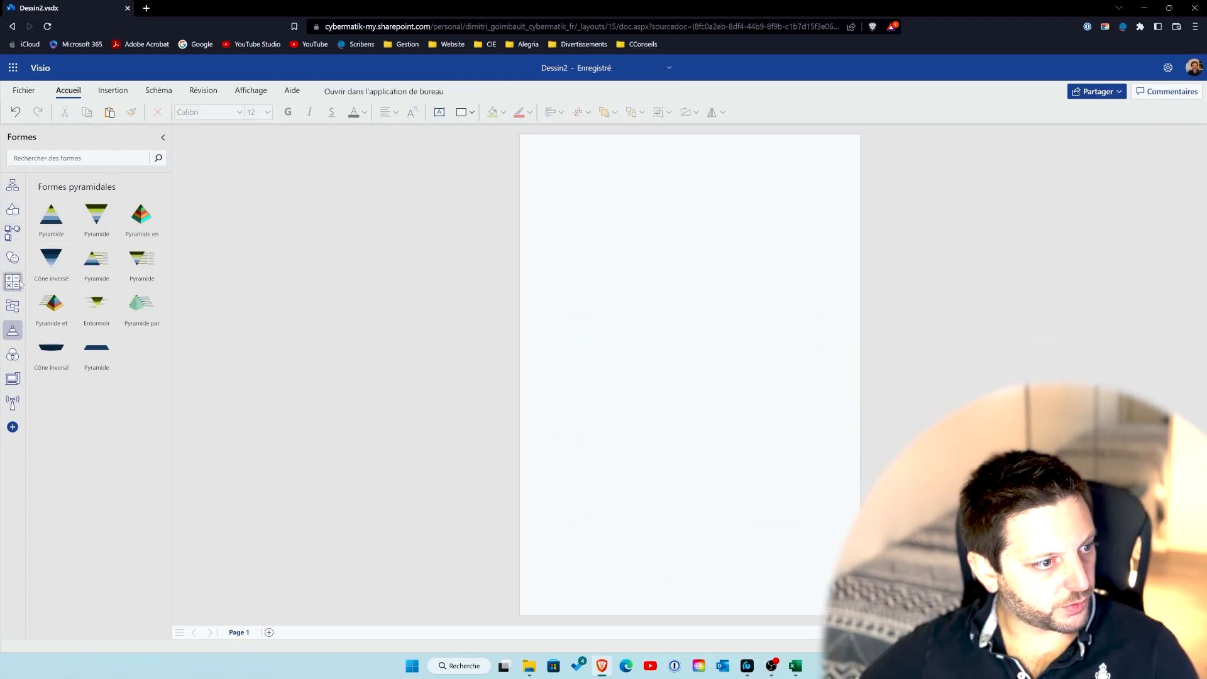
- Place a rectangle from Formes de base and enlarge it into a room outline covering most of the page
click(13, 209)
click(61, 223)
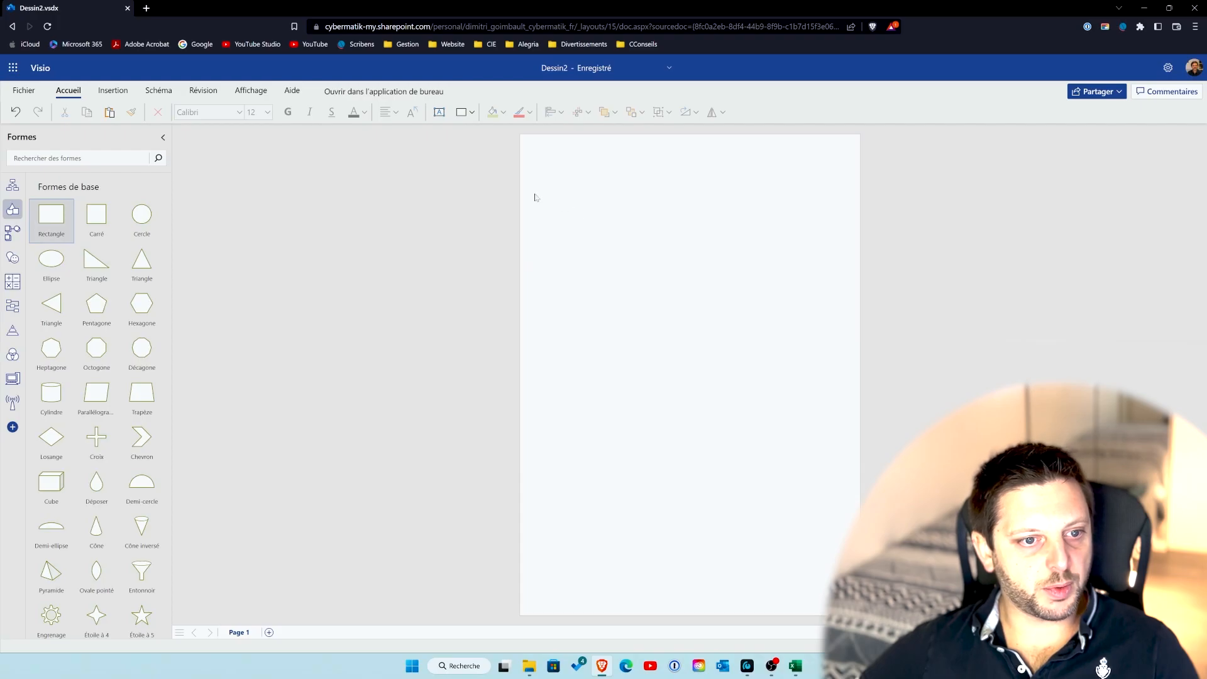
drag(122, 208, 825, 507)
drag(722, 307, 710, 293)
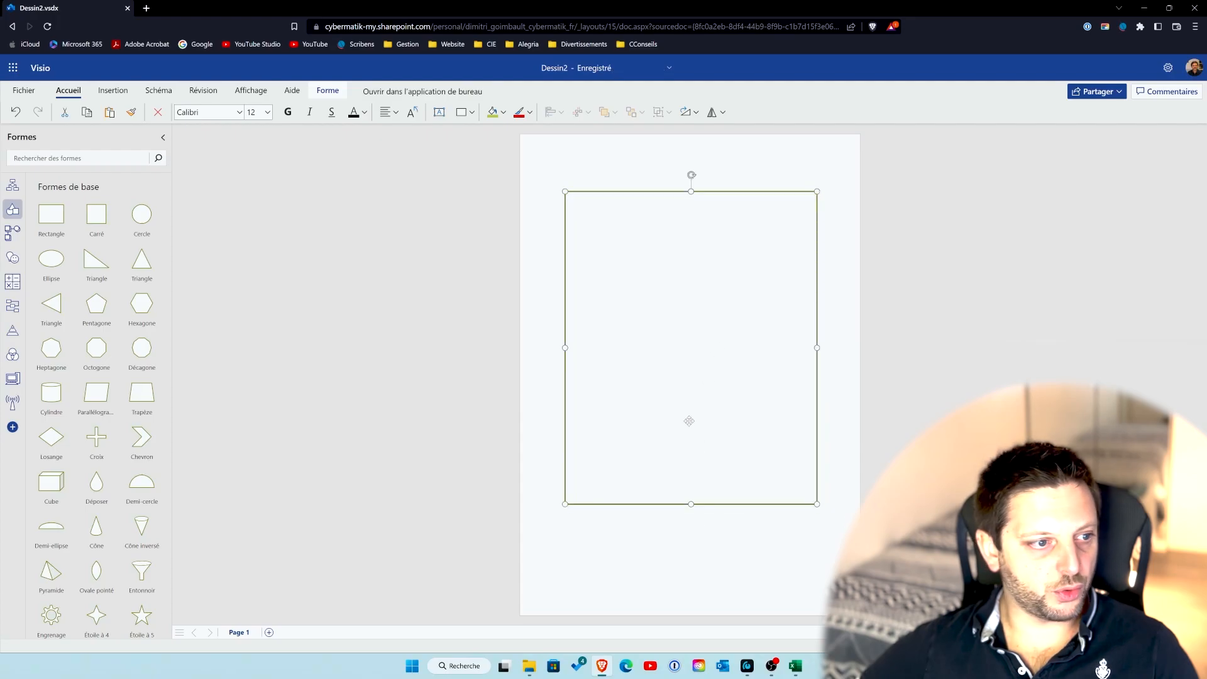
drag(691, 505, 692, 539)
- Place a square in the outline's upper-left corner and an upright triangle in its lower-left corner
drag(96, 216, 615, 234)
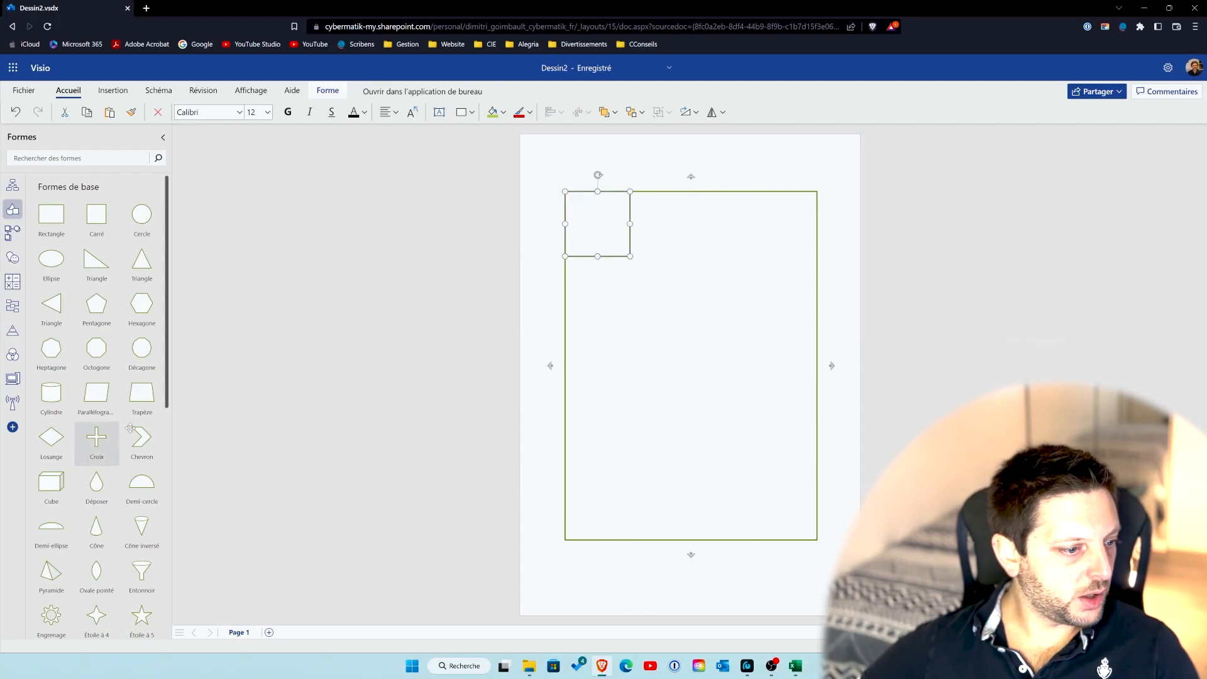
scroll(97, 434, down, 5)
scroll(126, 415, up, 5)
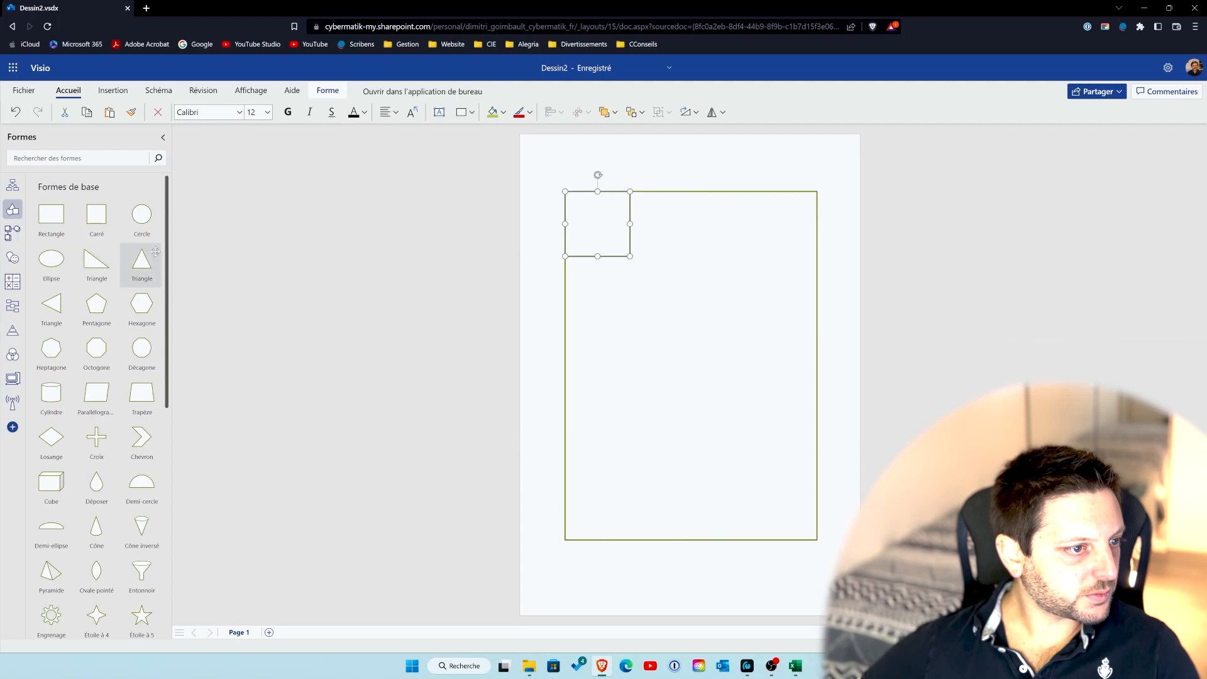
drag(141, 261, 662, 404)
drag(630, 446, 597, 521)
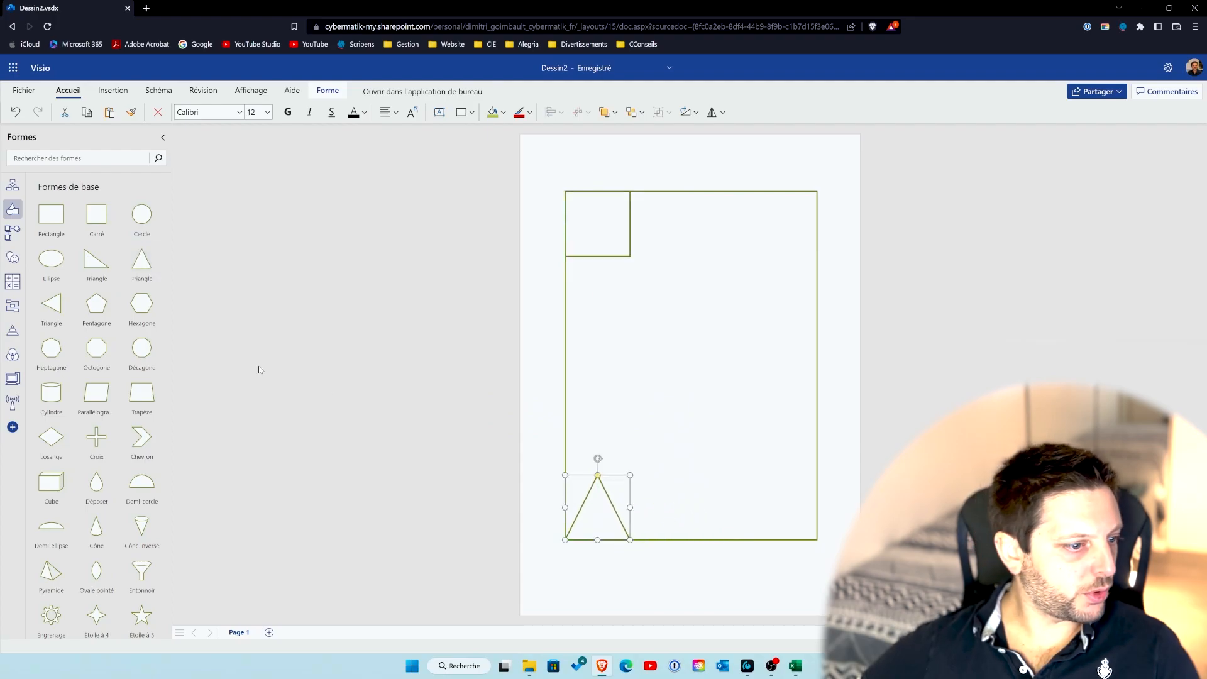
- Search the shapes for "trait" and place a short slanted Trait avec point on the outline's left wall
text(trait)
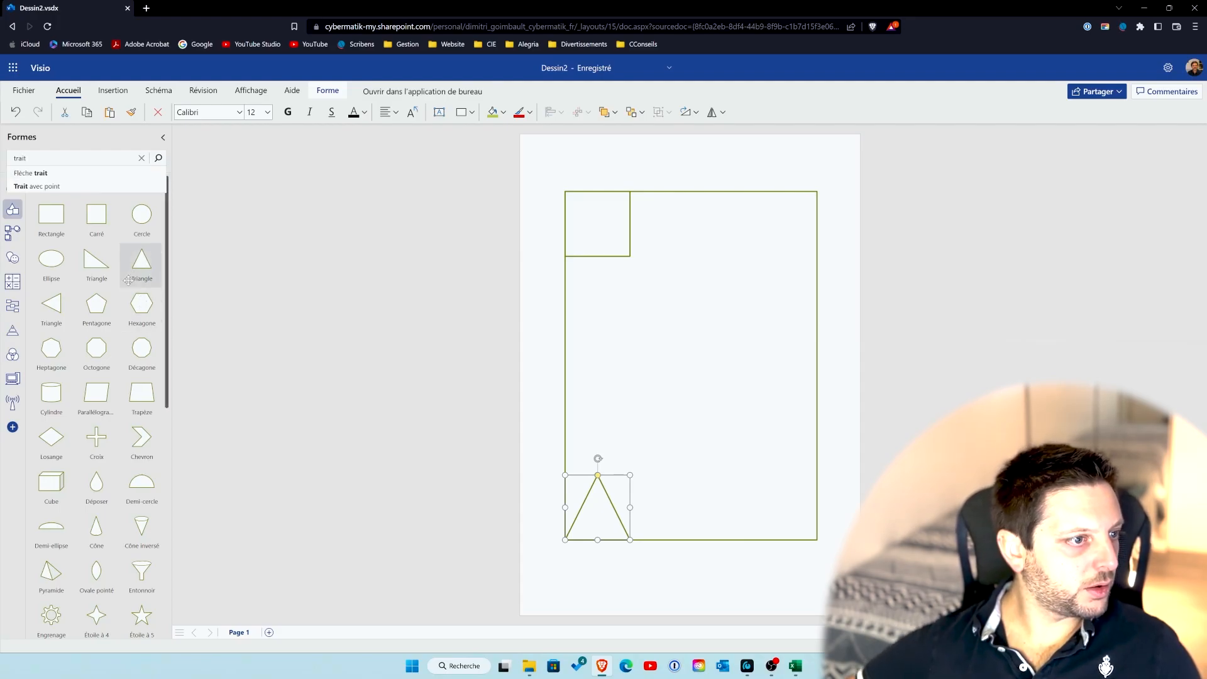
click(79, 187)
drag(67, 255, 595, 368)
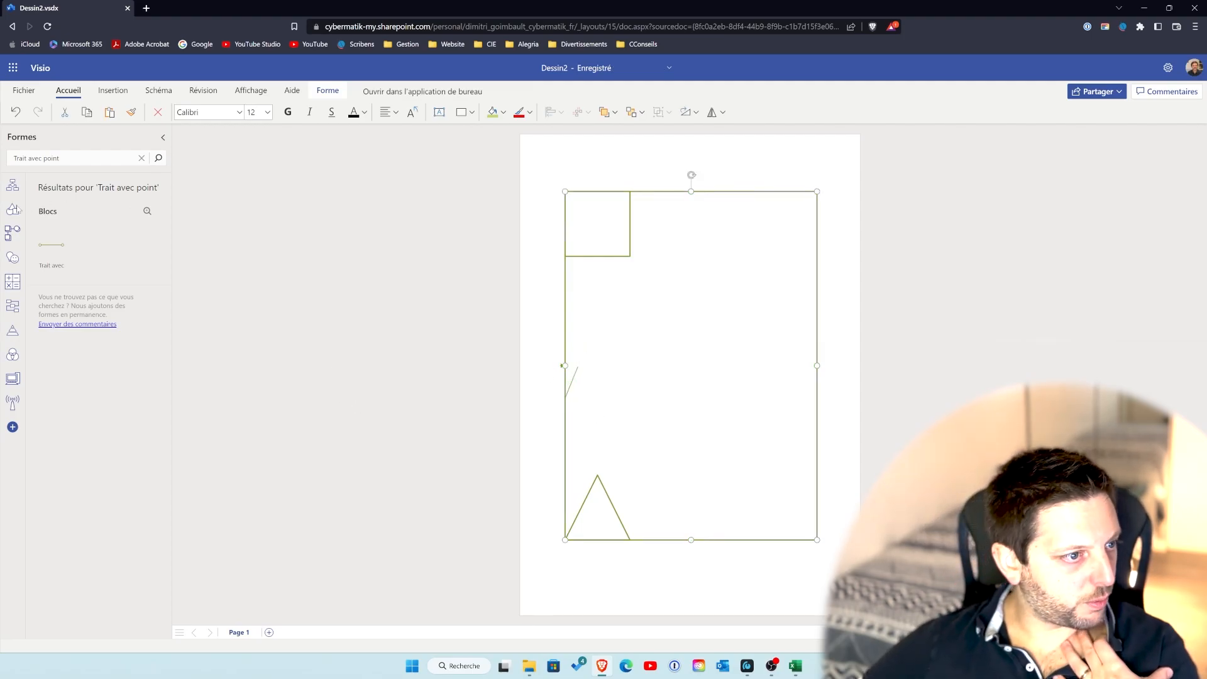
- Add a Demi-cercle from Formes de base, rotate it to bulge rightwards, and align it on the left wall over the slanted line
click(12, 258)
click(13, 209)
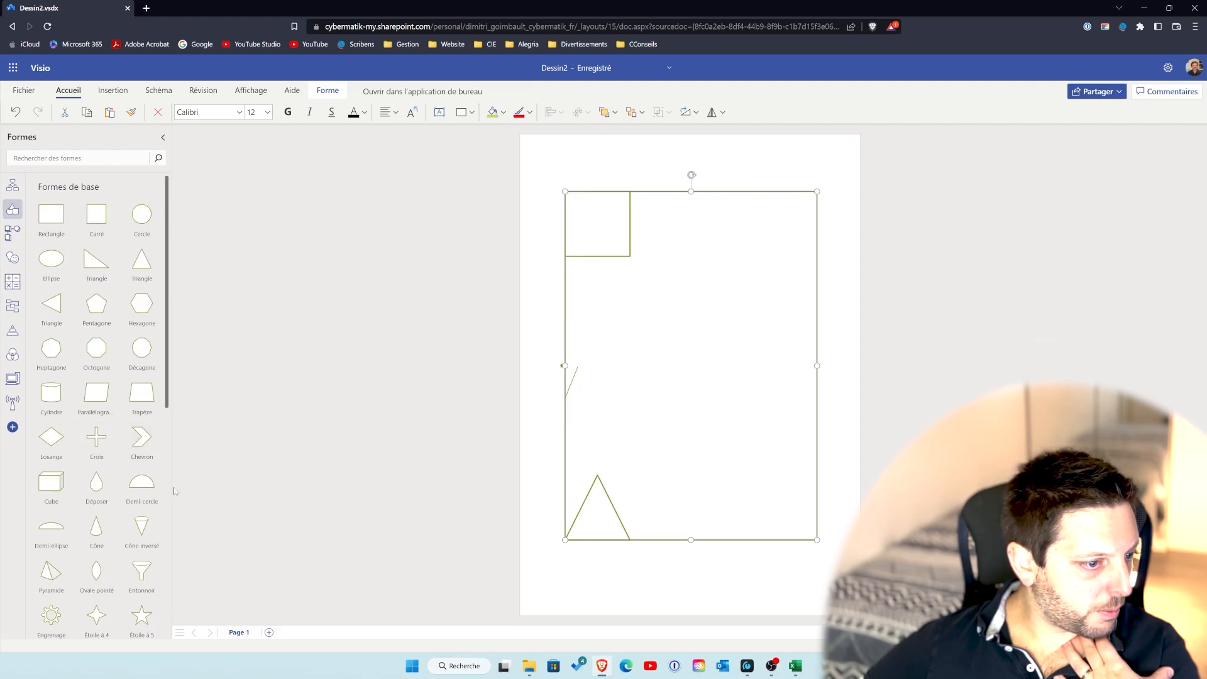
drag(141, 483, 658, 380)
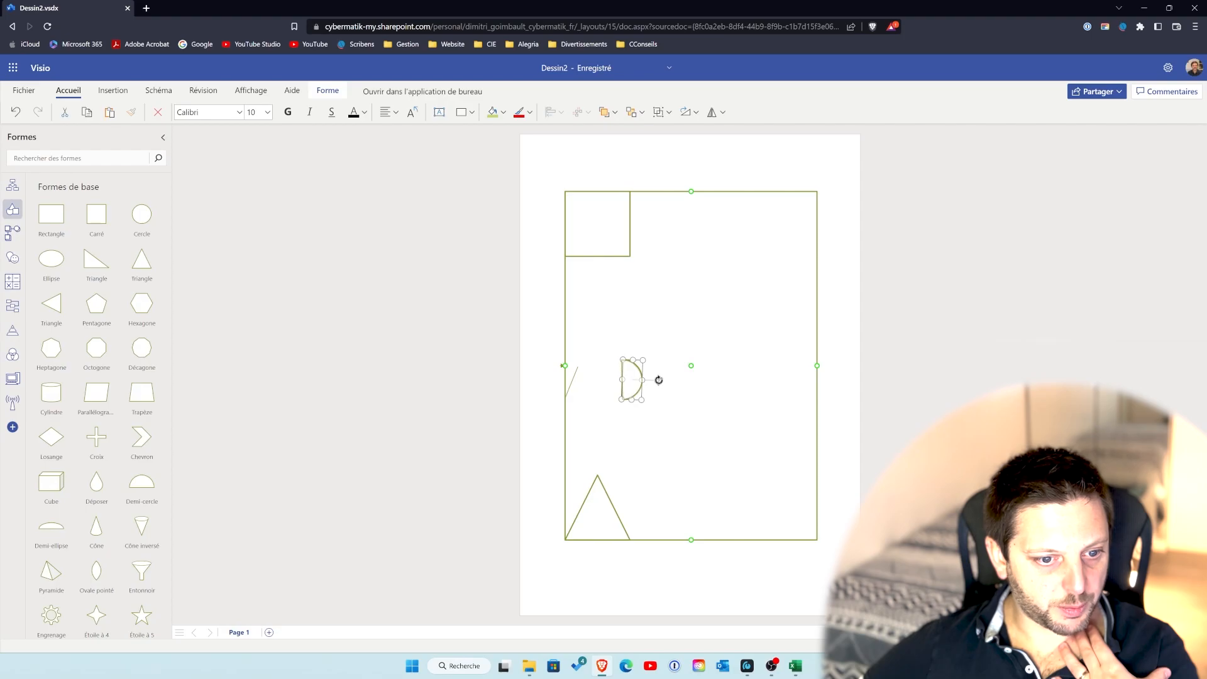
drag(591, 382, 596, 441)
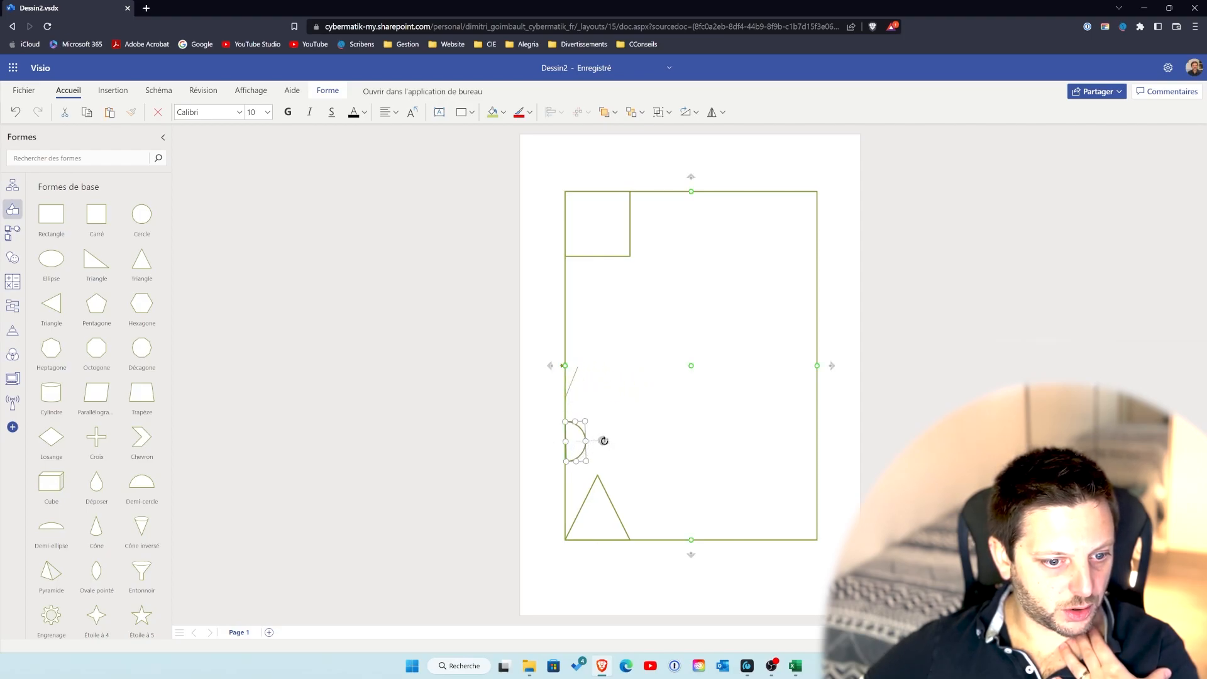
drag(605, 444, 583, 384)
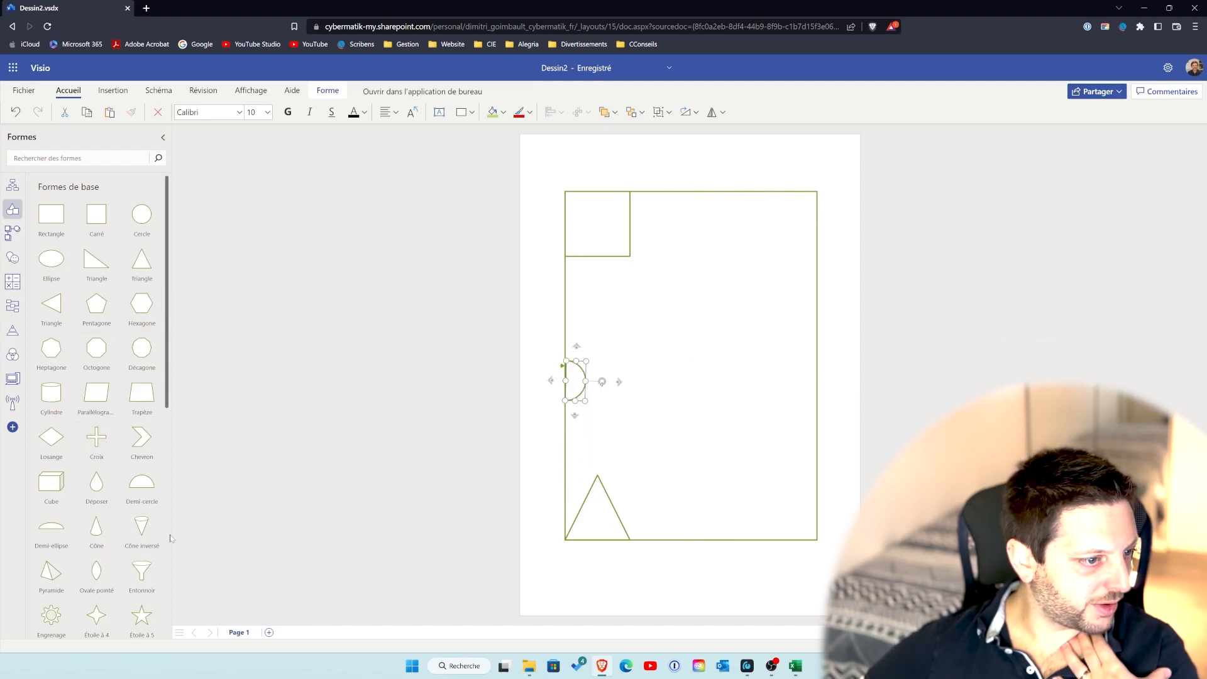
- Place a tall rectangle with cut upper corners against the outline's bottom wall, right of centre
scroll(96, 478, down, 1)
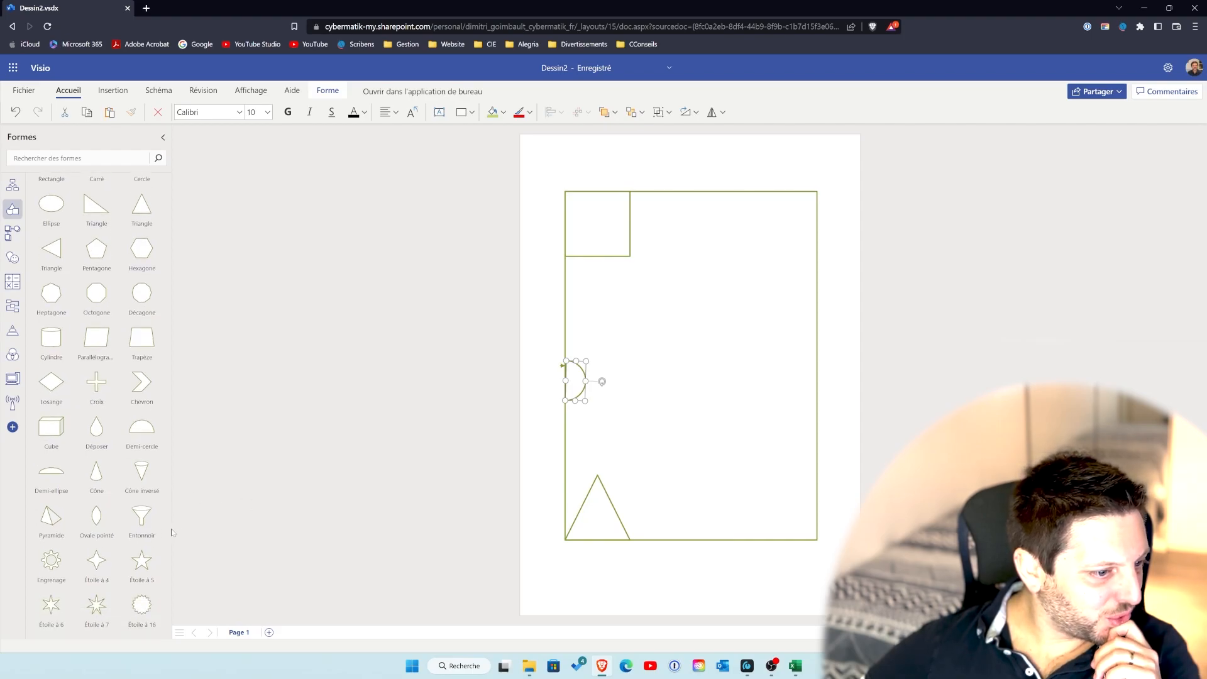
scroll(121, 538, down, 3)
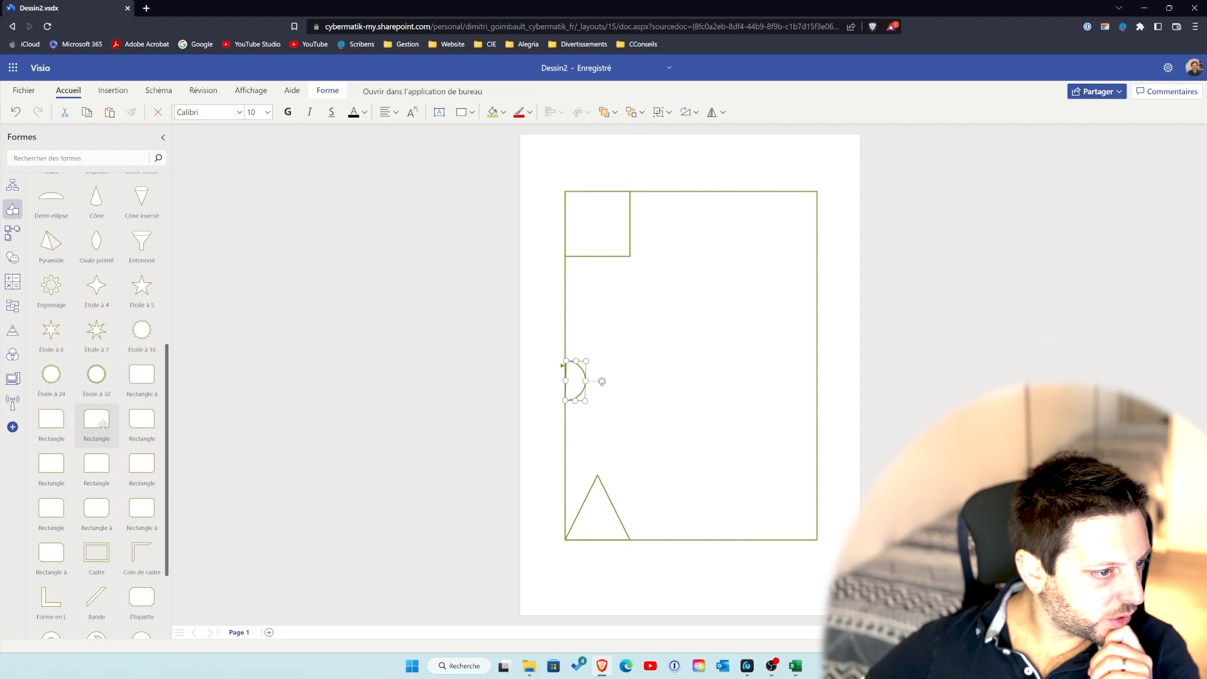
click(708, 390)
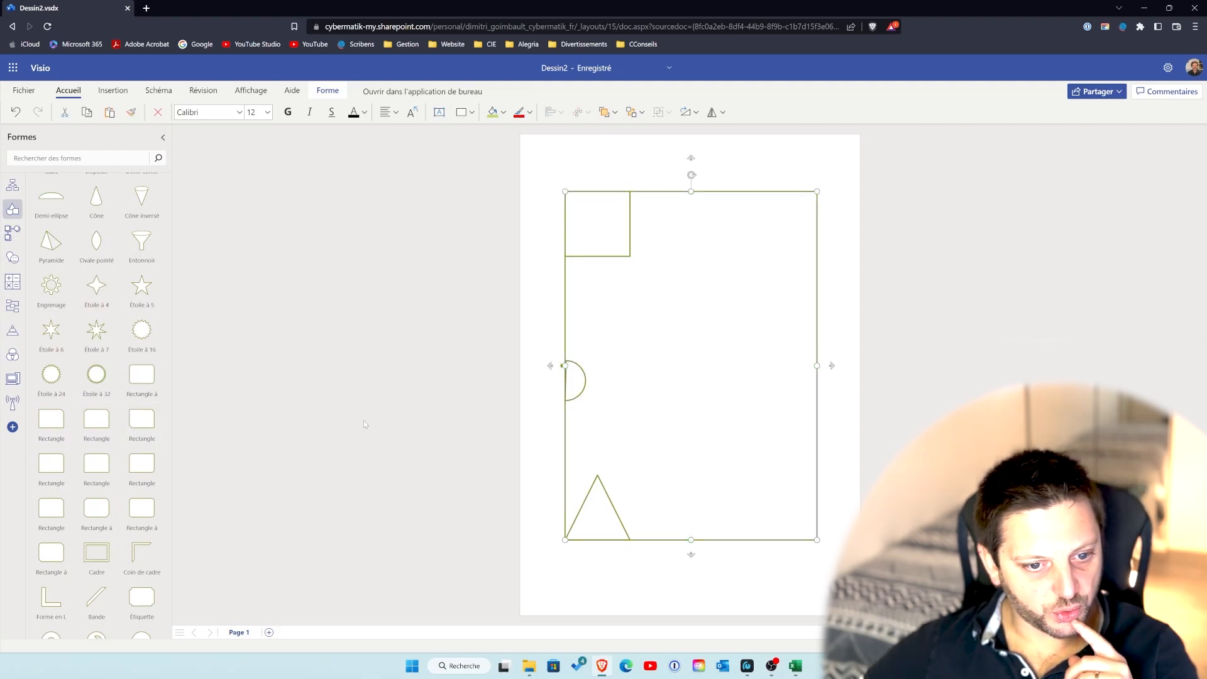
drag(96, 437, 736, 406)
- Label the square in the outline's upper-left corner "Entrée"
click(634, 243)
click(595, 221)
right_click(595, 221)
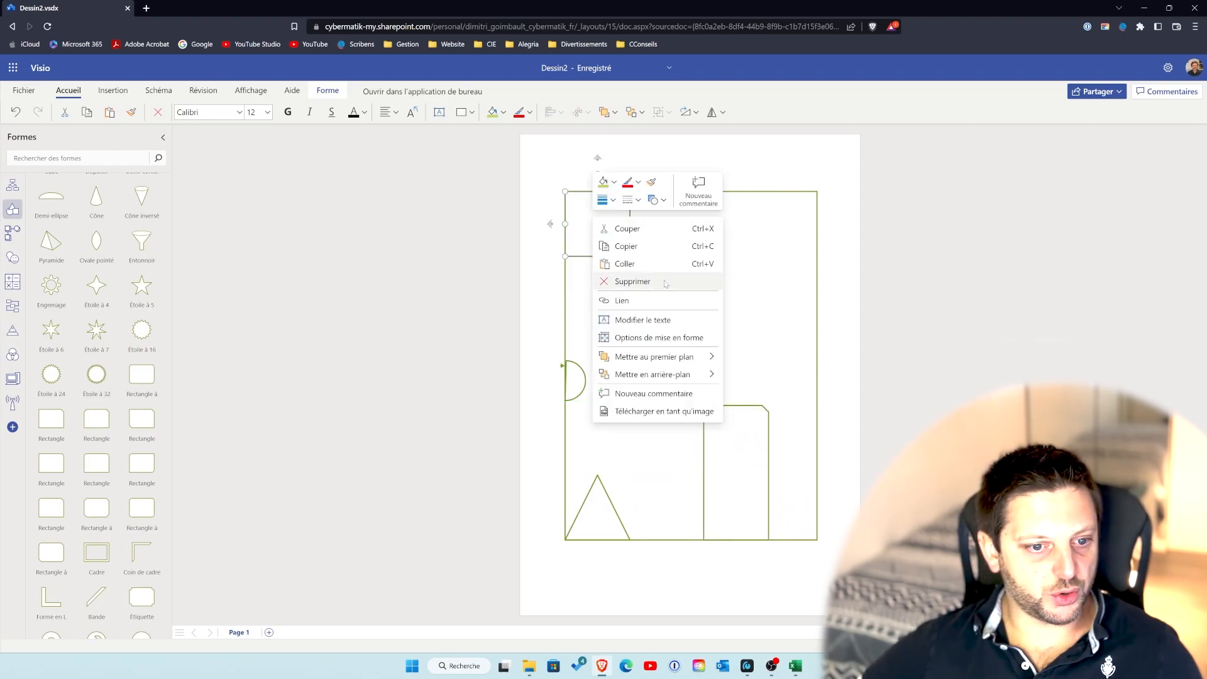
click(661, 319)
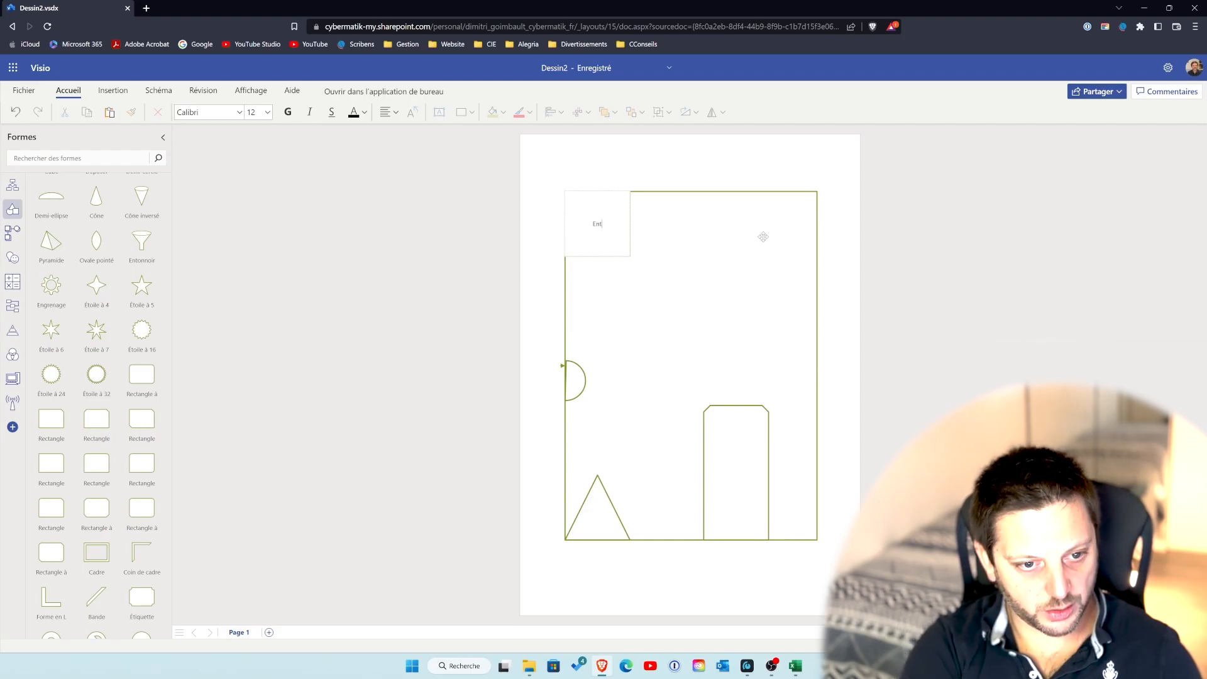
- Label the tall cut-corner rectangle on the bottom wall "Bureau"
click(745, 480)
right_click(743, 482)
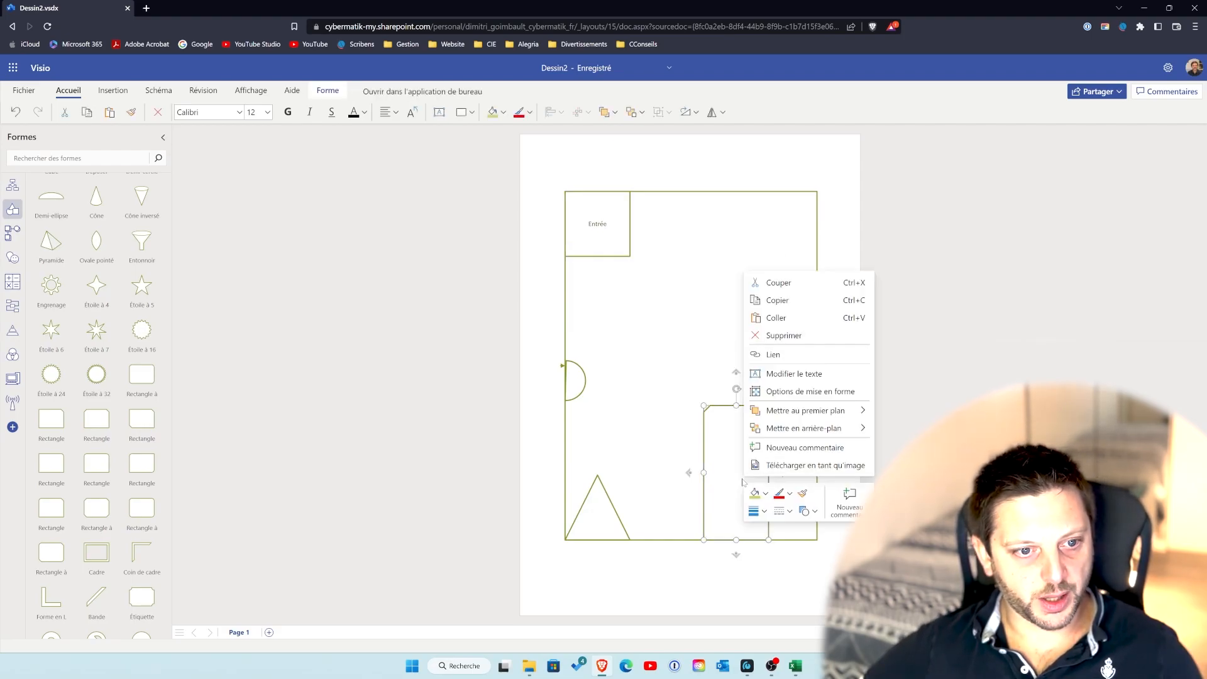
click(811, 374)
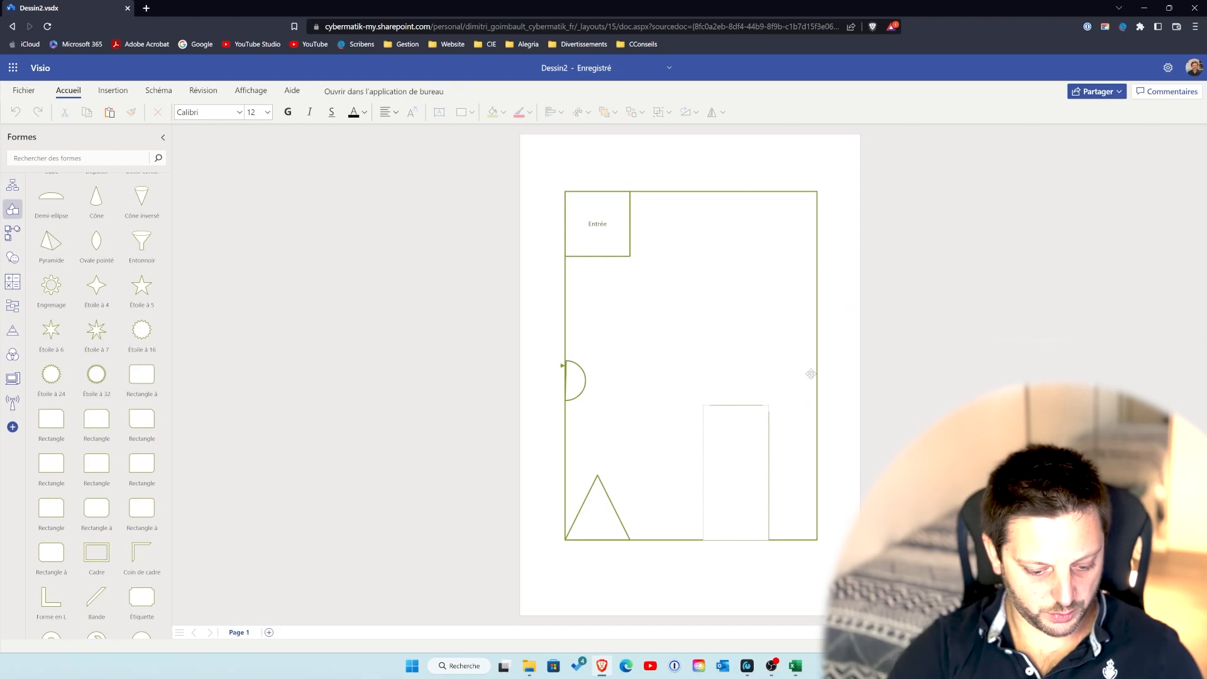
click(678, 496)
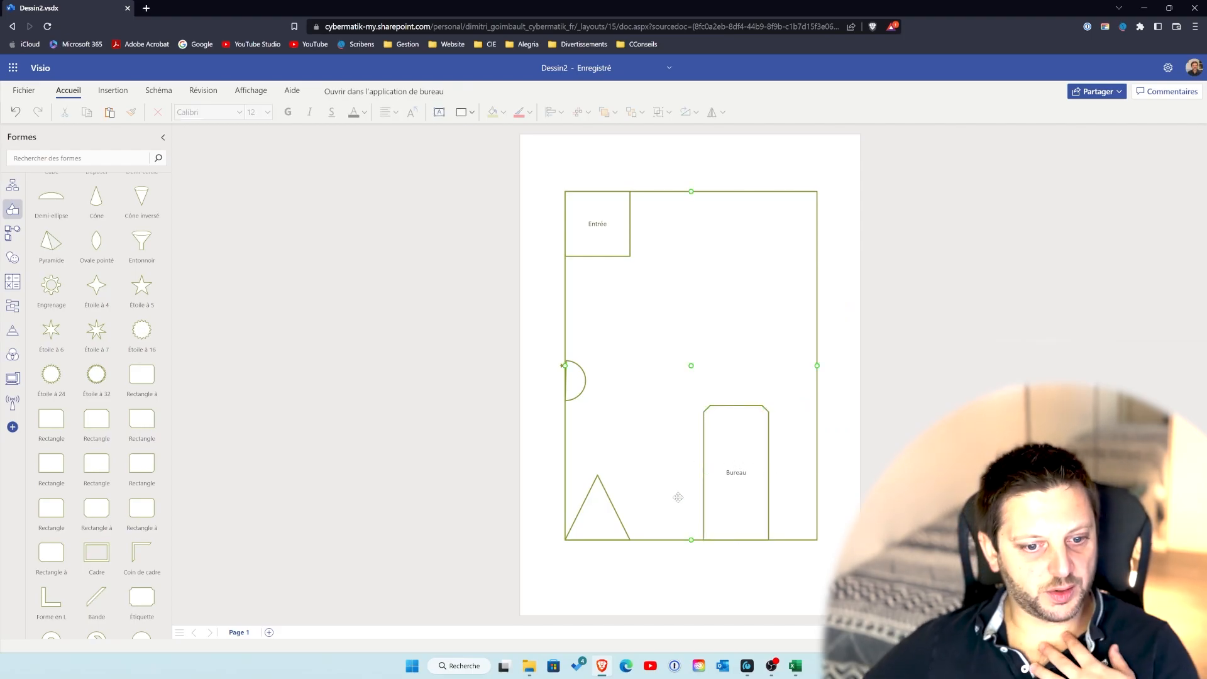
- Send the half circle and the large outline rectangle to the back, in that order, and deselect everything
click(604, 516)
click(572, 371)
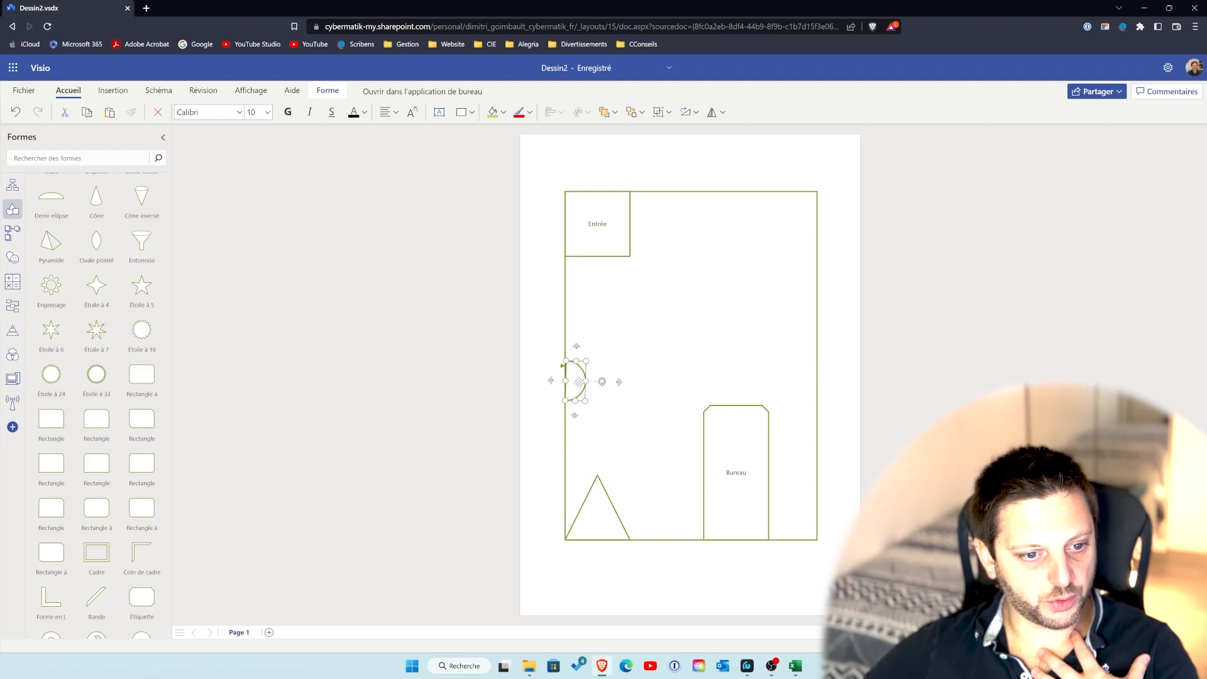
click(642, 113)
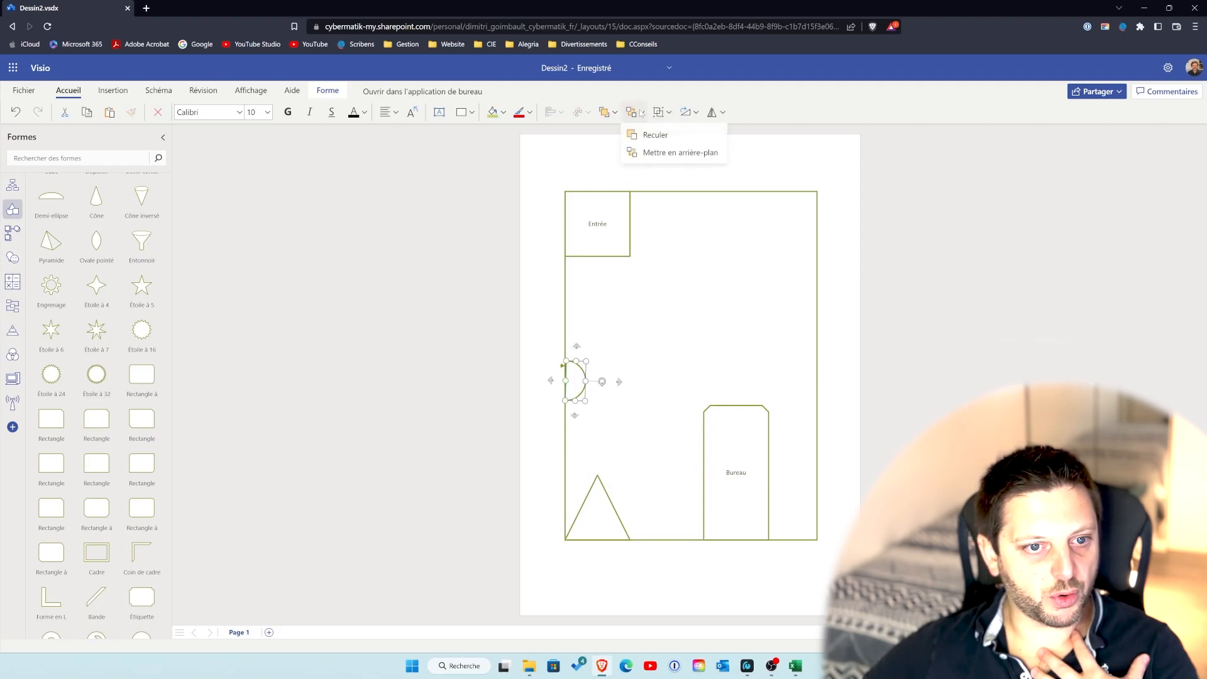
click(668, 153)
click(703, 347)
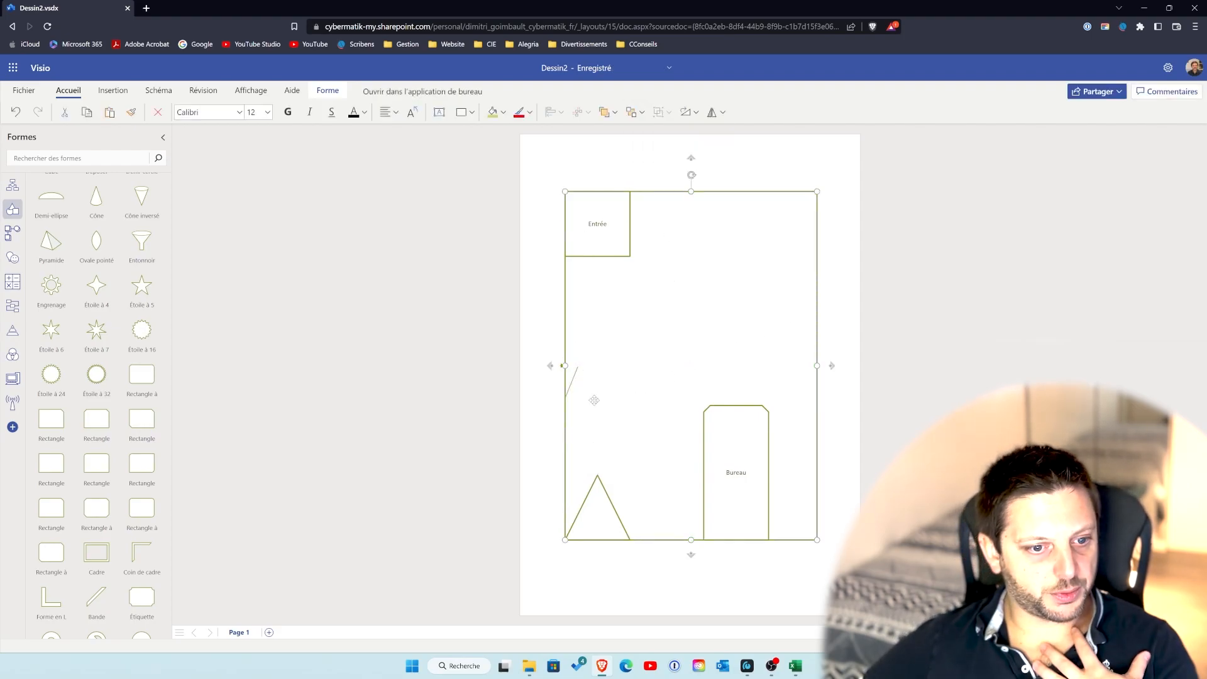
click(642, 113)
click(668, 153)
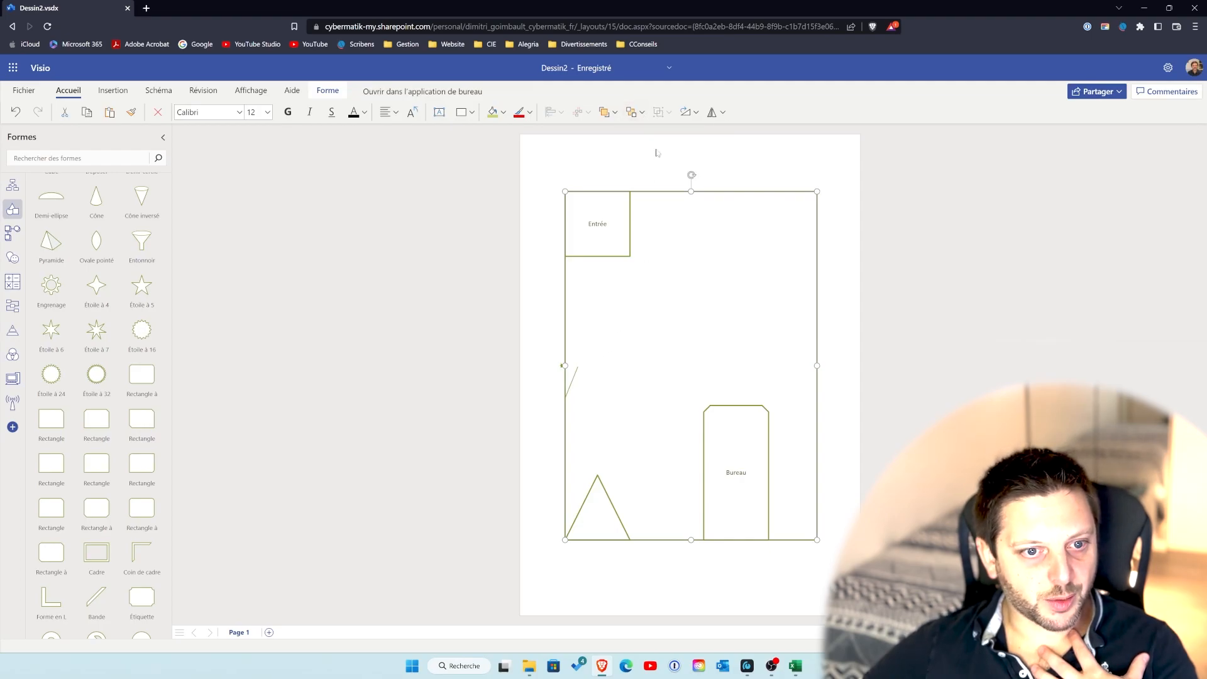
click(942, 326)
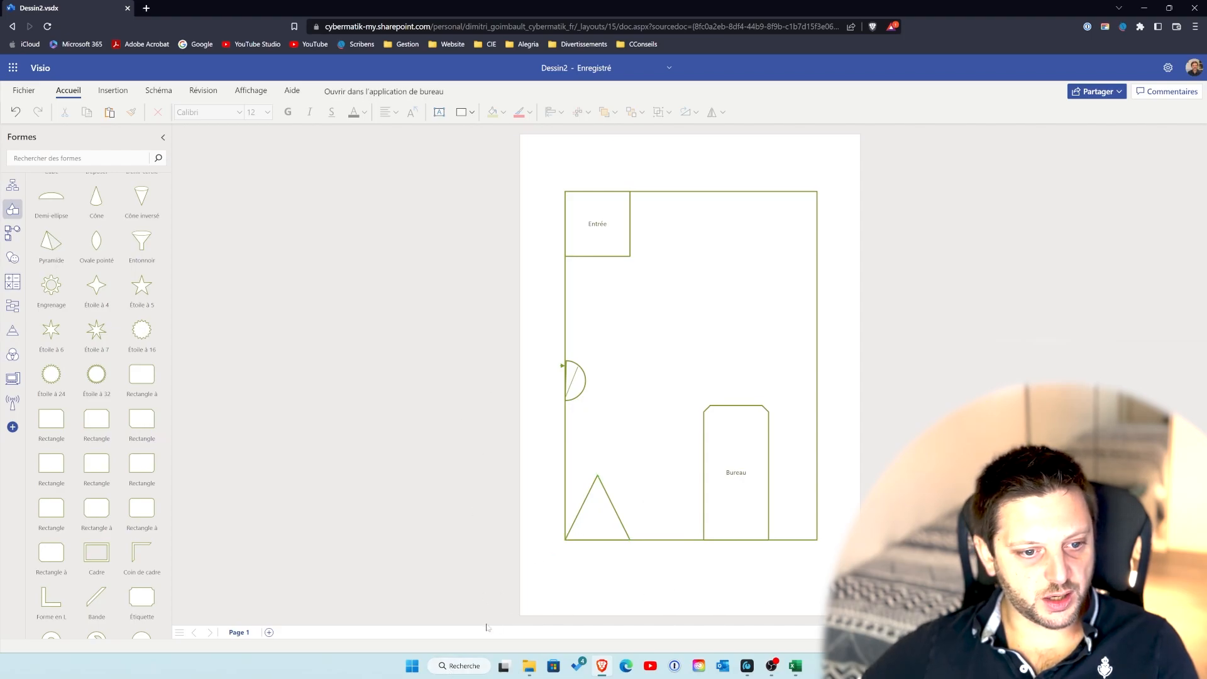
- Open Outil Capture d'écran and take a rectangular capture of the room plan
click(450, 669)
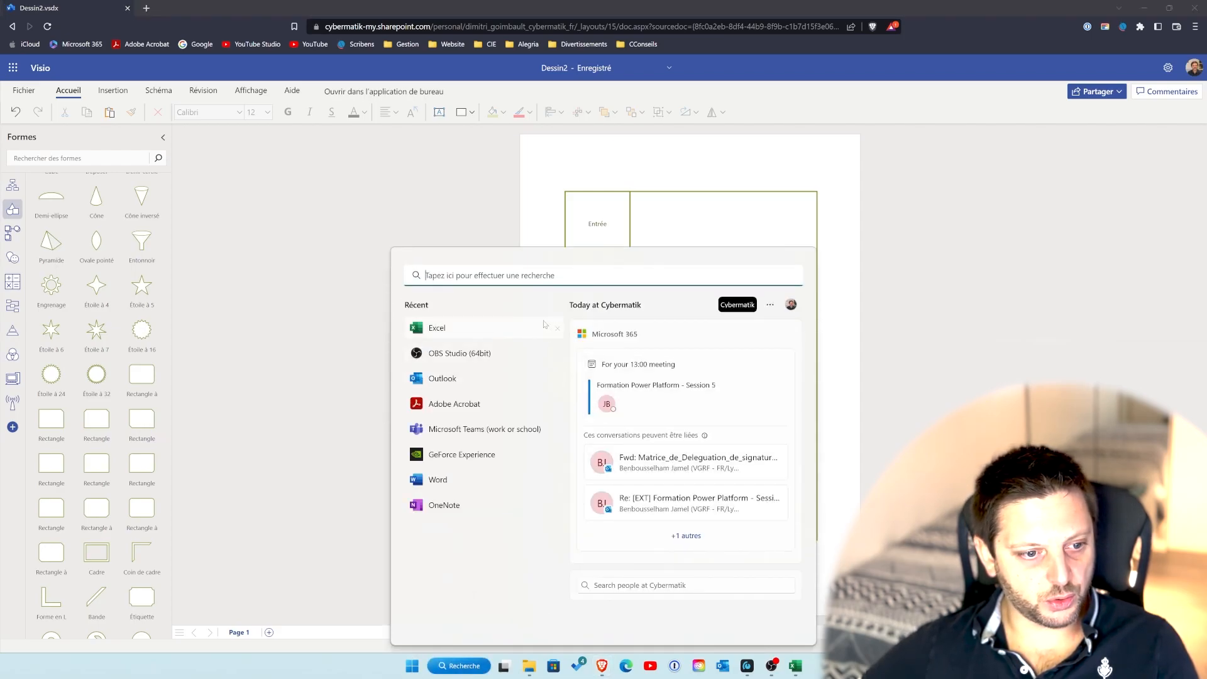
text(cap)
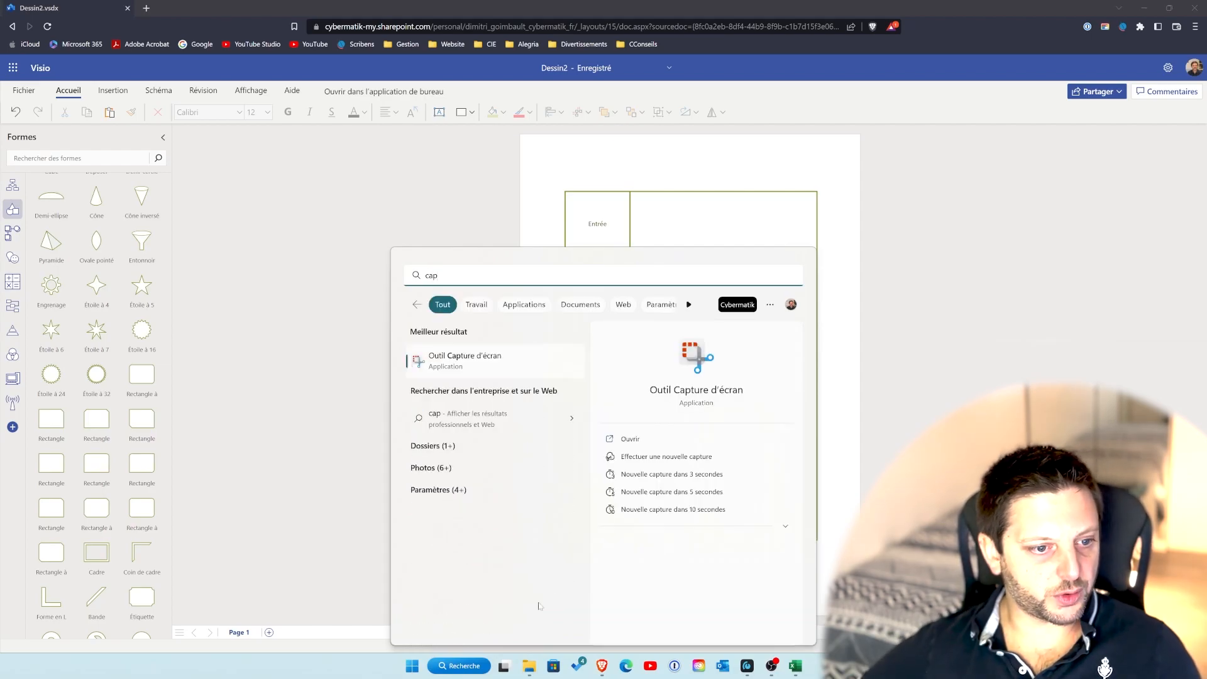
click(481, 361)
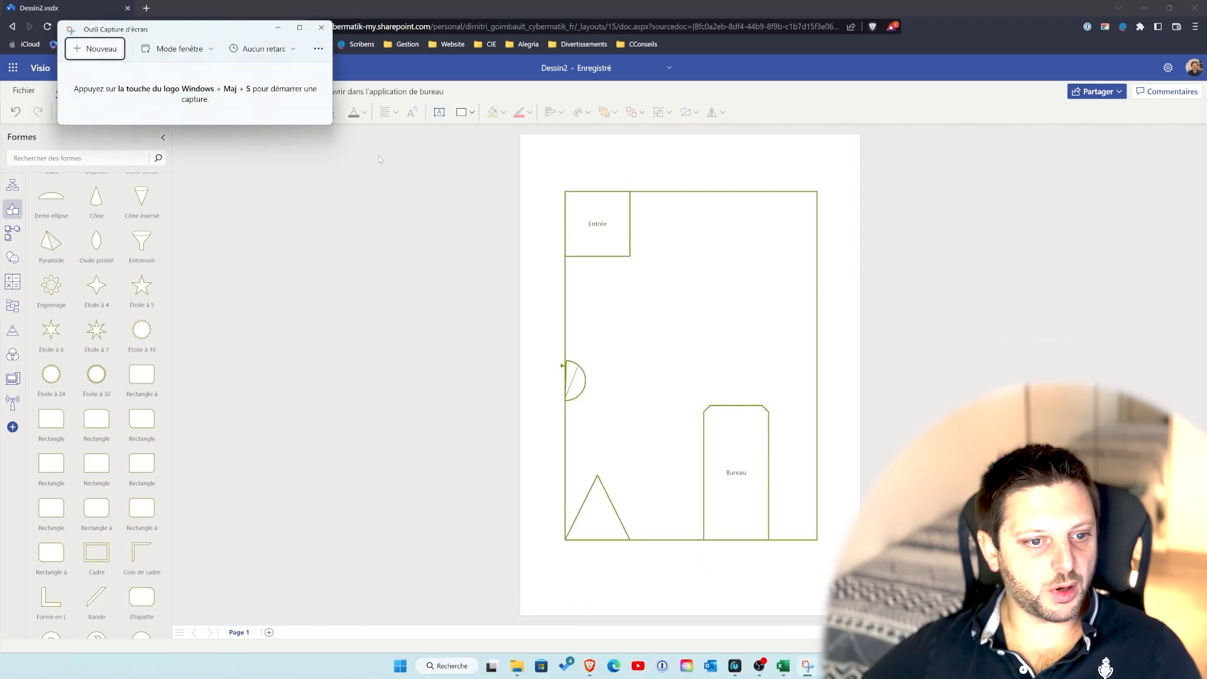
click(116, 54)
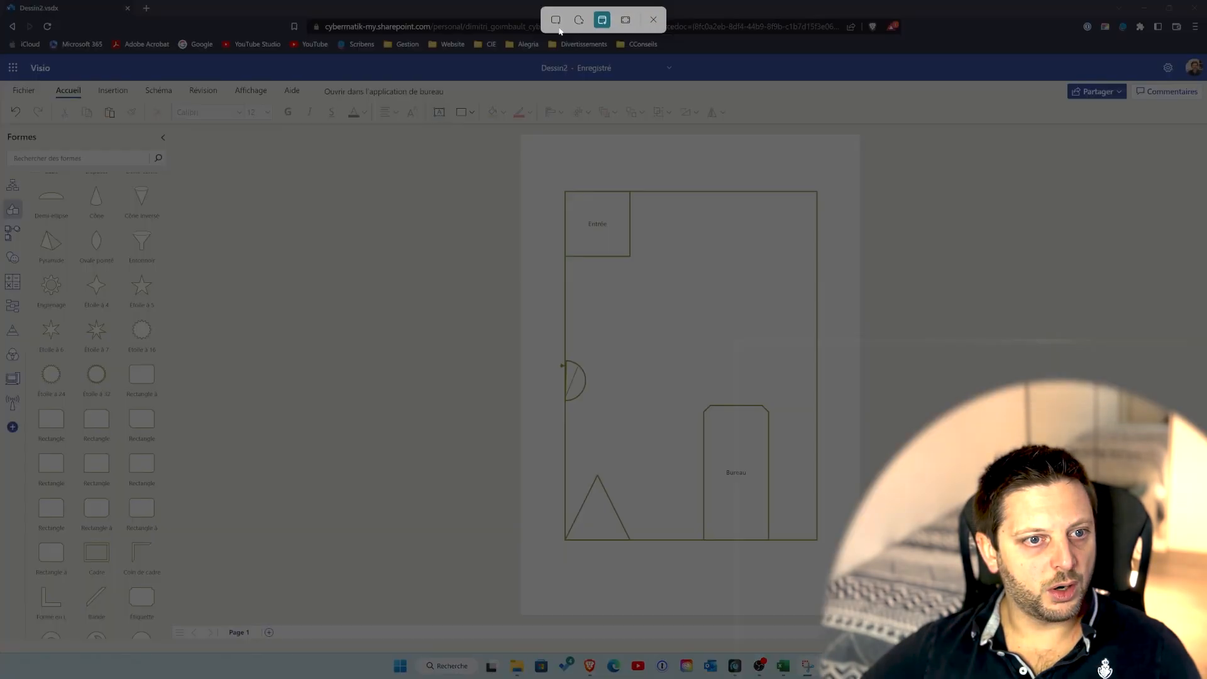
drag(555, 177, 829, 557)
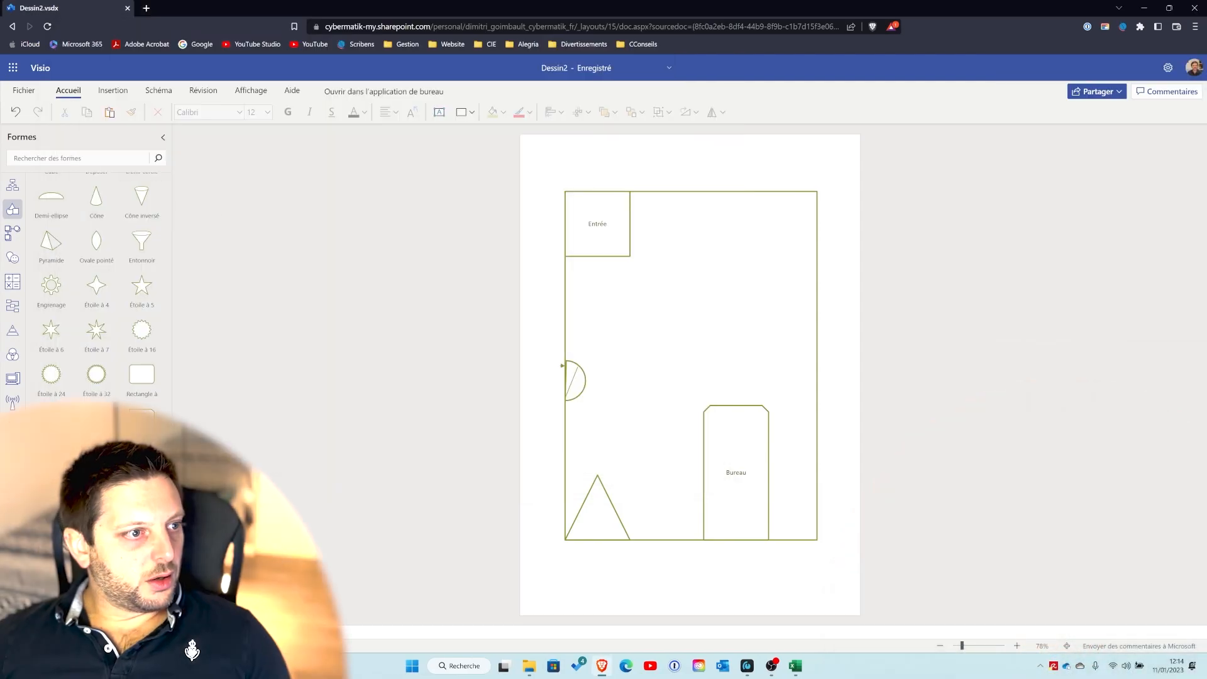
- Review the templates offered for new drawings and return to the room plan
click(24, 90)
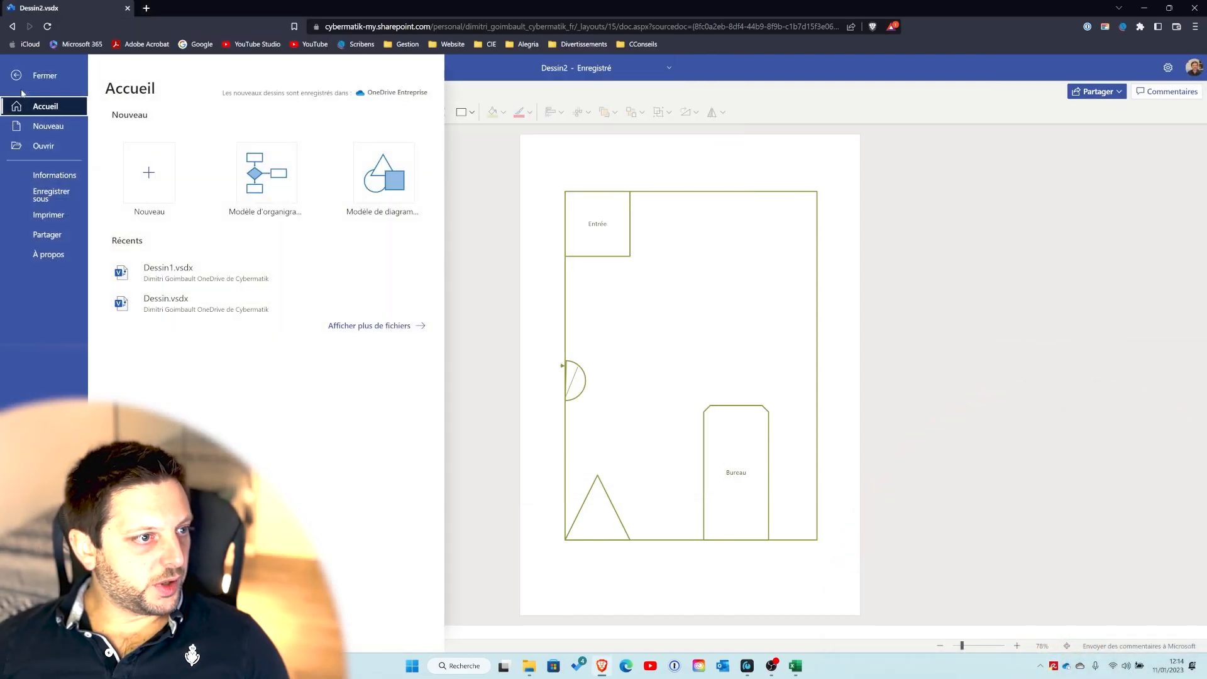
click(48, 125)
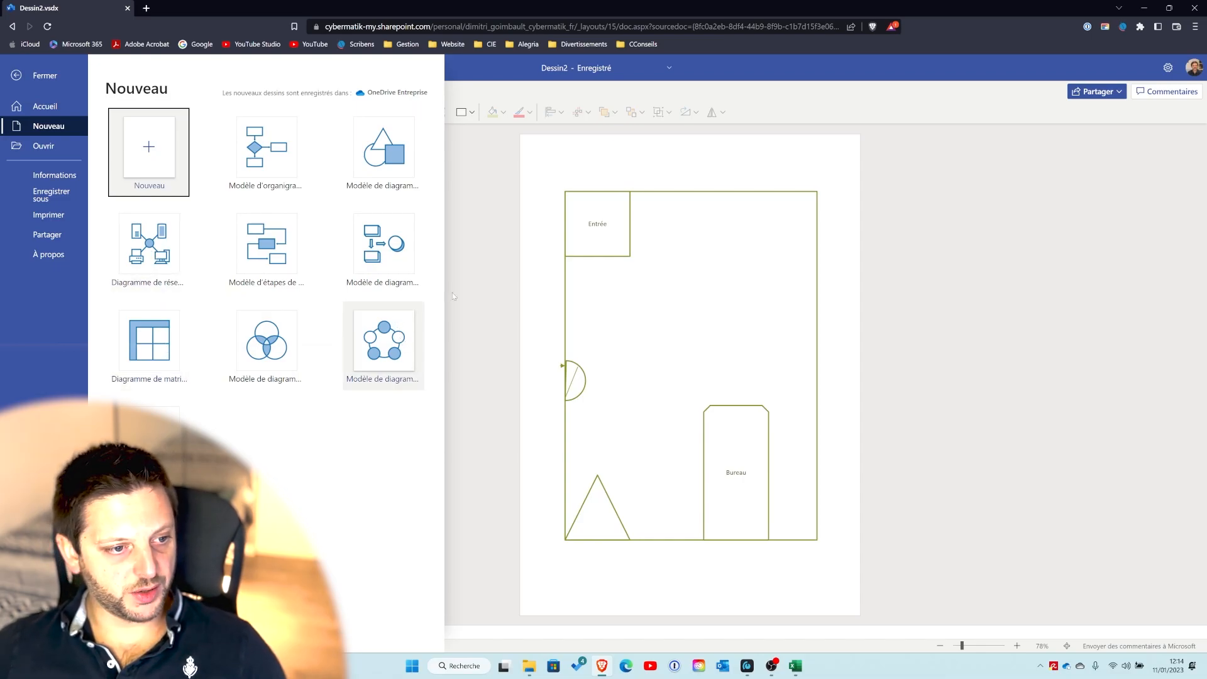
click(490, 288)
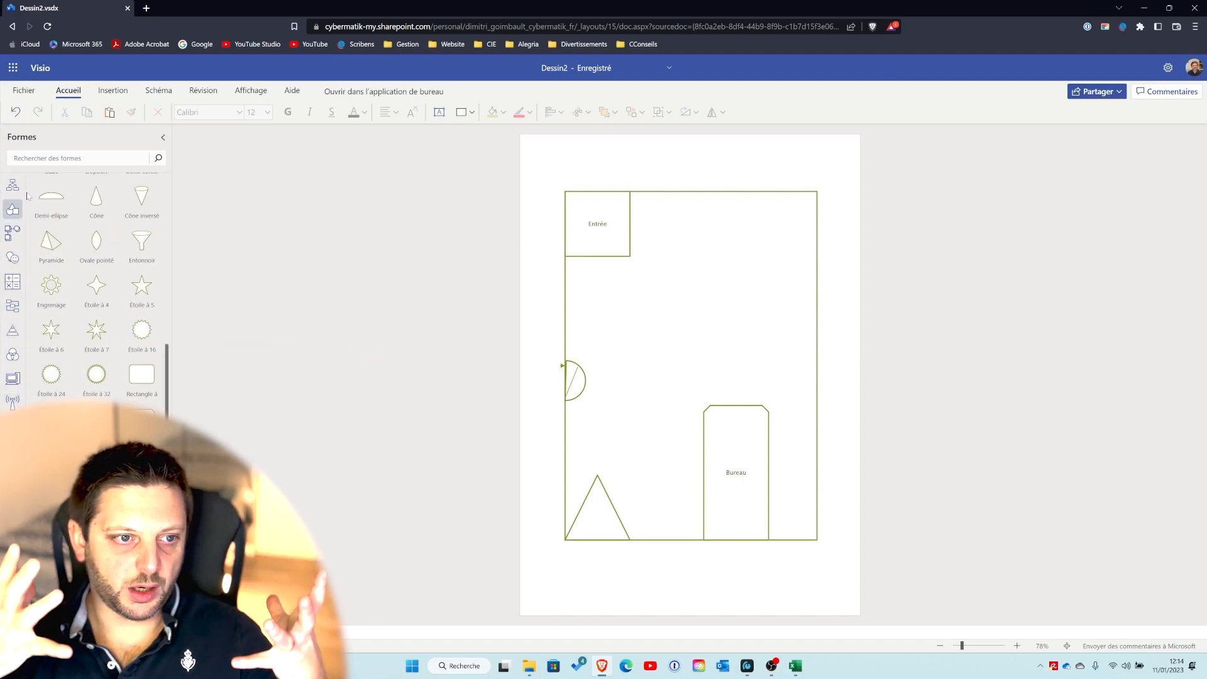
- Create a new network drawing and view its Réseau et périphériques and Ordinateurs et moniteurs shape sets
click(23, 90)
click(150, 248)
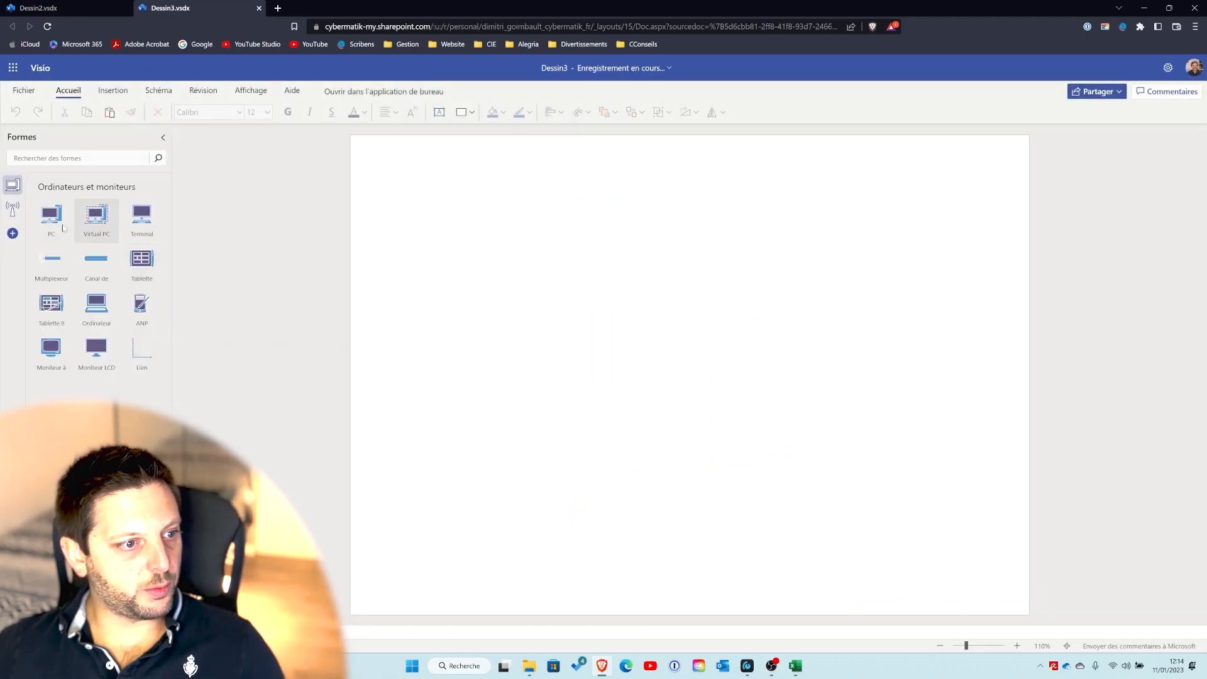
click(13, 208)
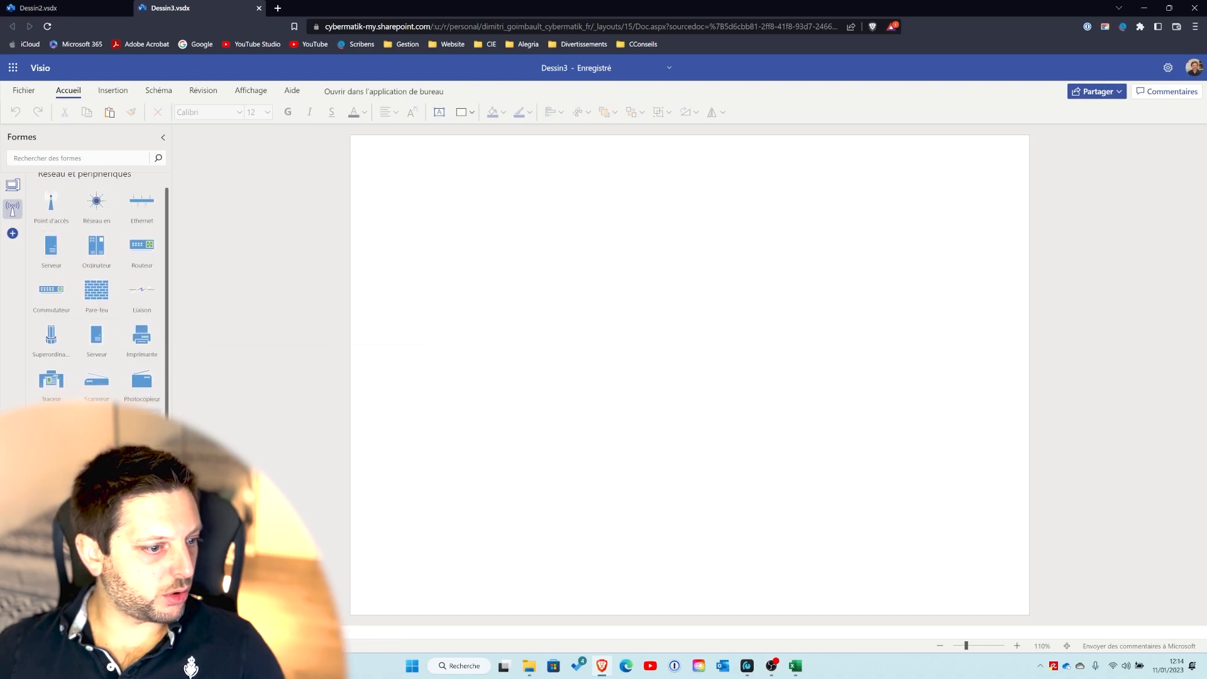
click(13, 185)
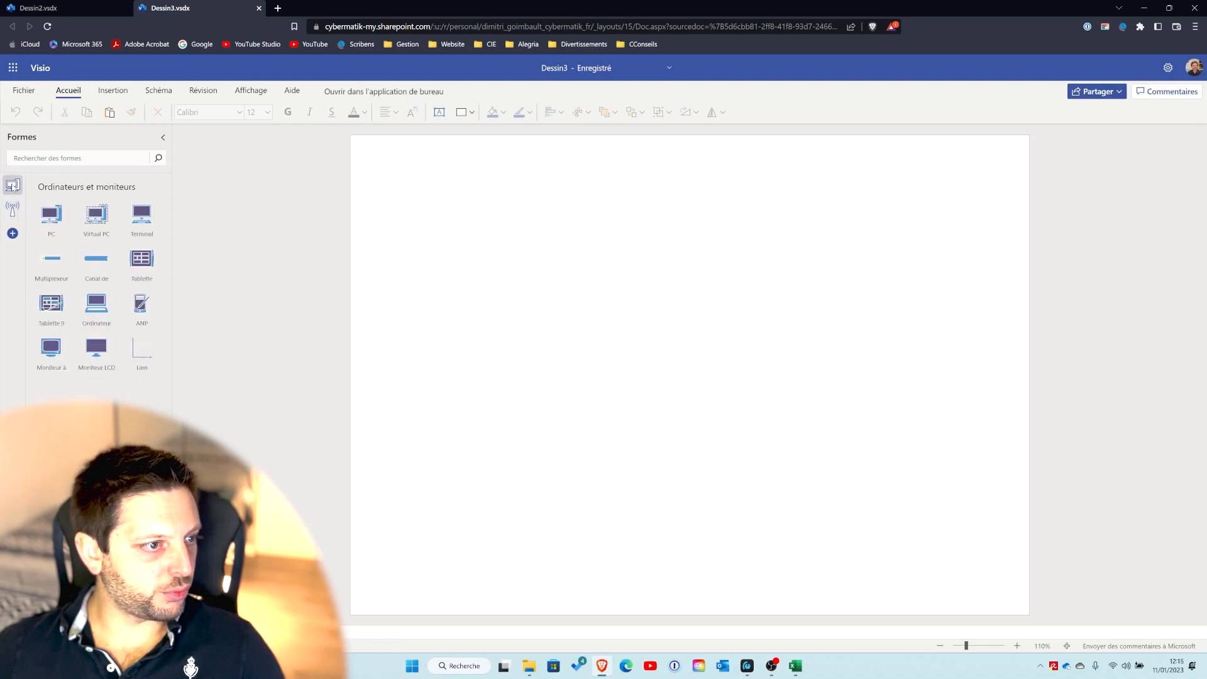
- Add the Formes de base and Formes de flèche shape sets to the drawing's palette
click(14, 238)
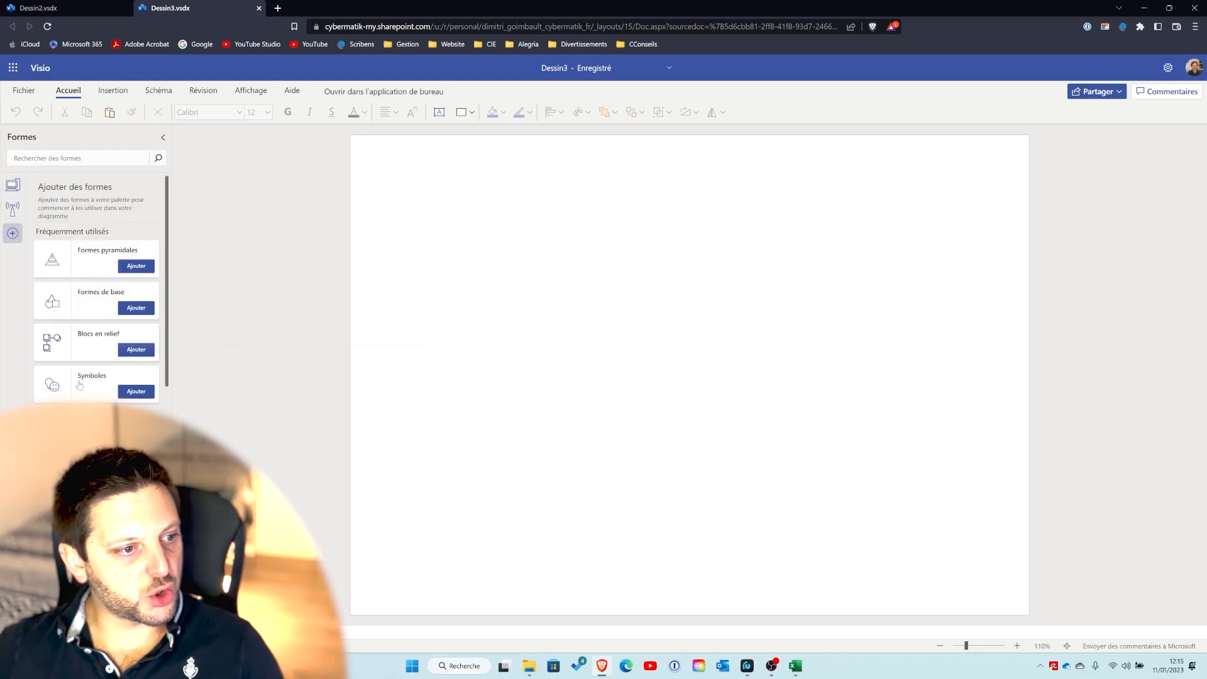
click(135, 308)
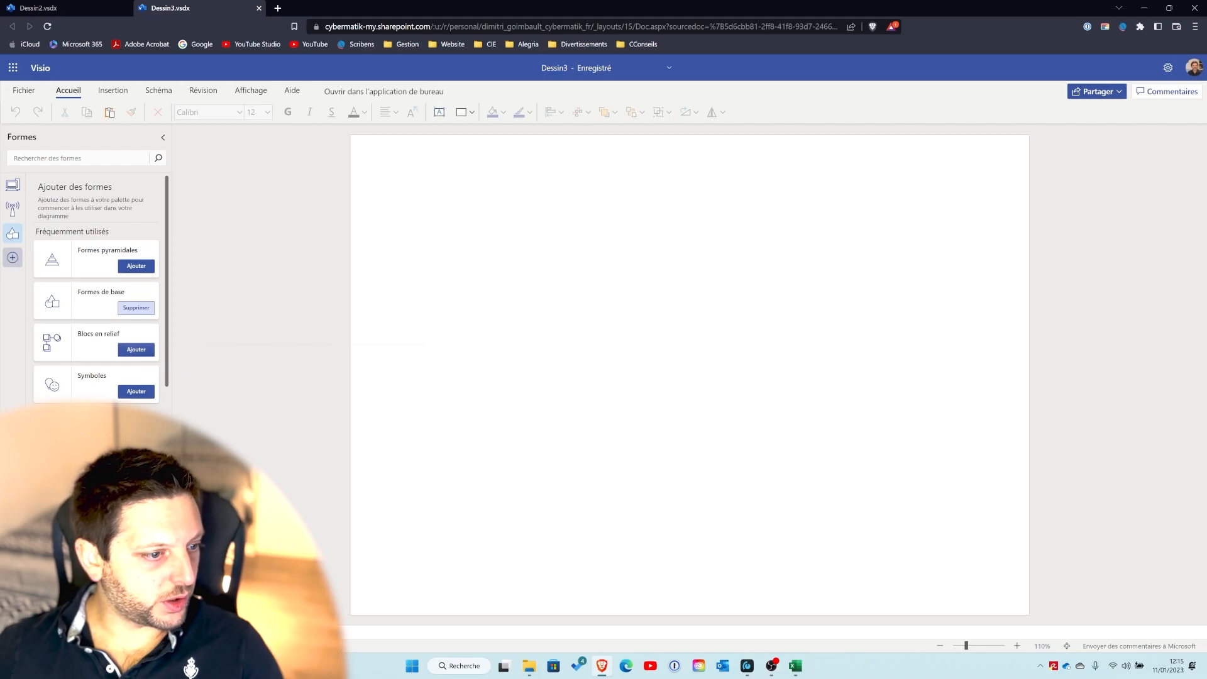
scroll(96, 286, down, 1)
scroll(96, 287, down, 1)
click(137, 385)
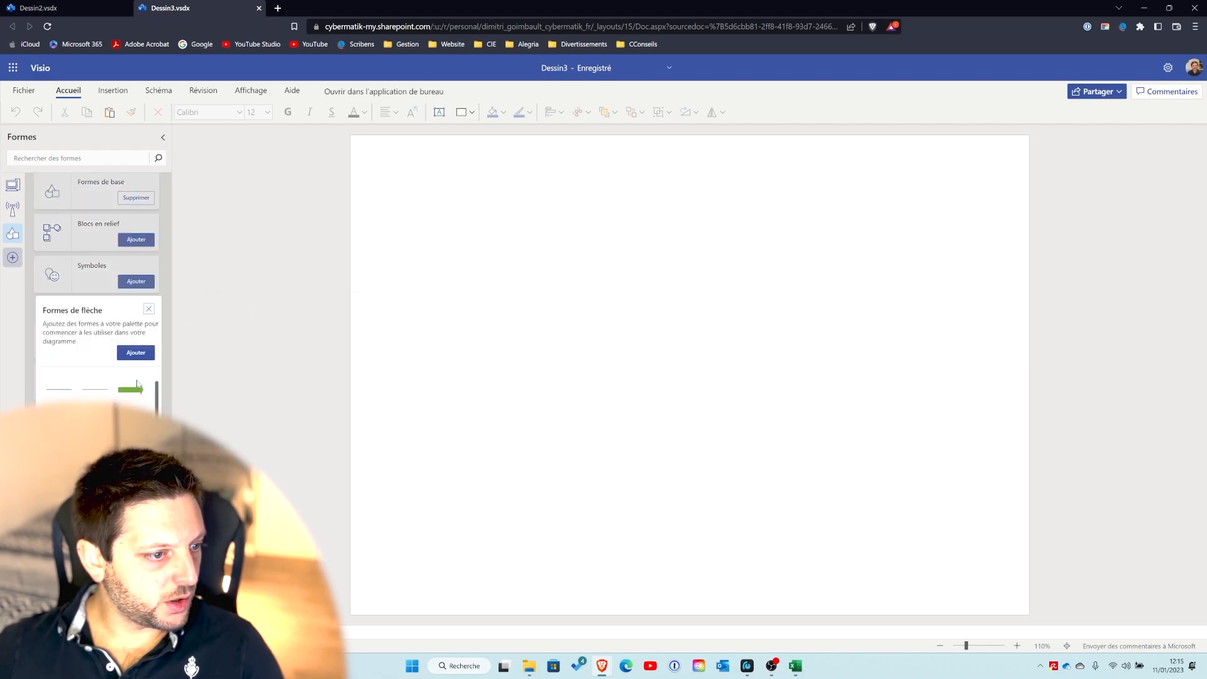
click(136, 352)
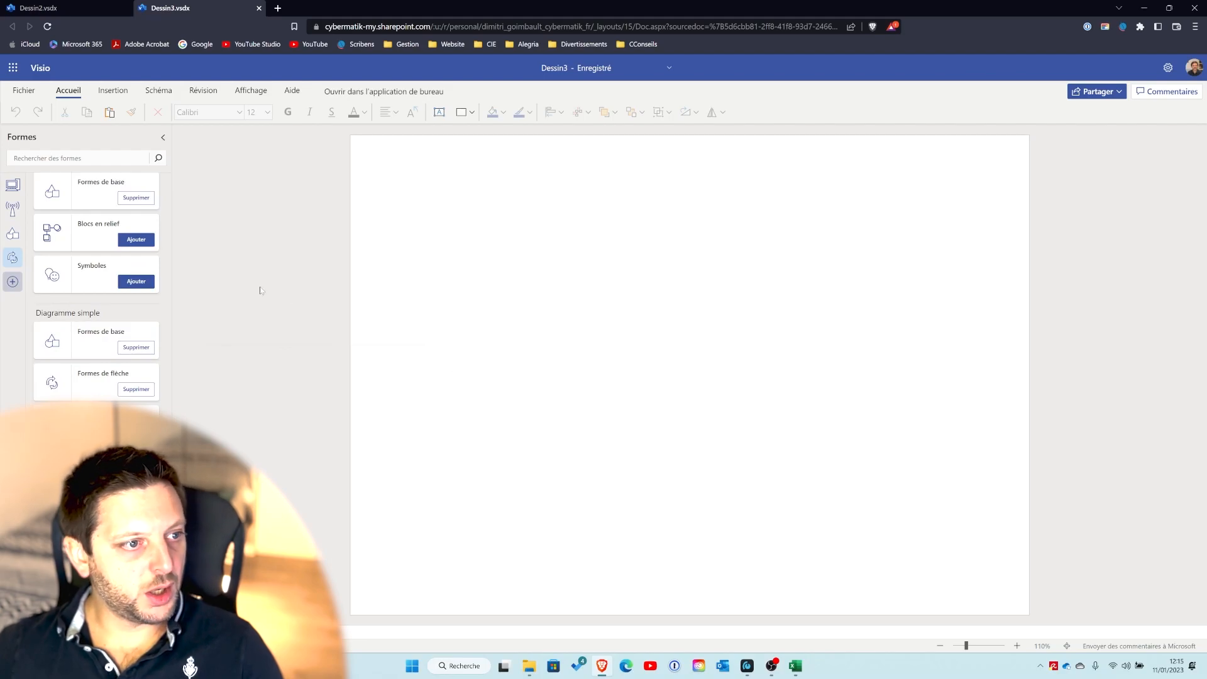
- Place a Rectangle enlarged across most of the page and put a Point d'accès in its upper-left area
click(12, 234)
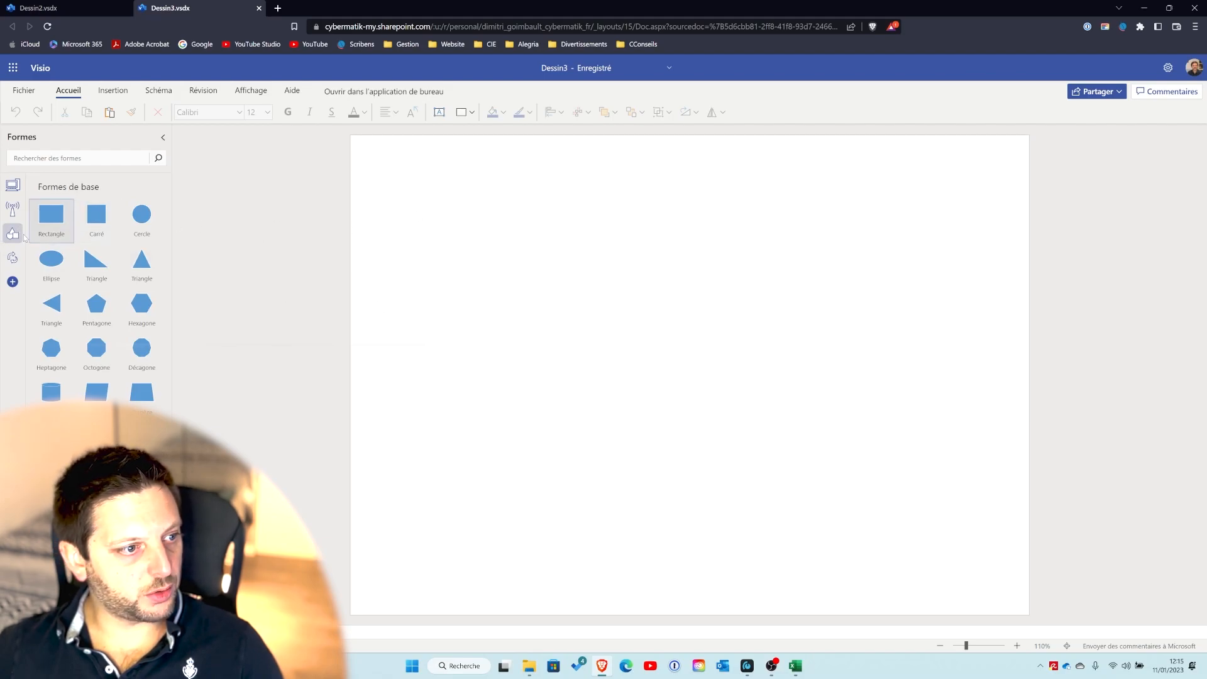
drag(52, 215, 1001, 519)
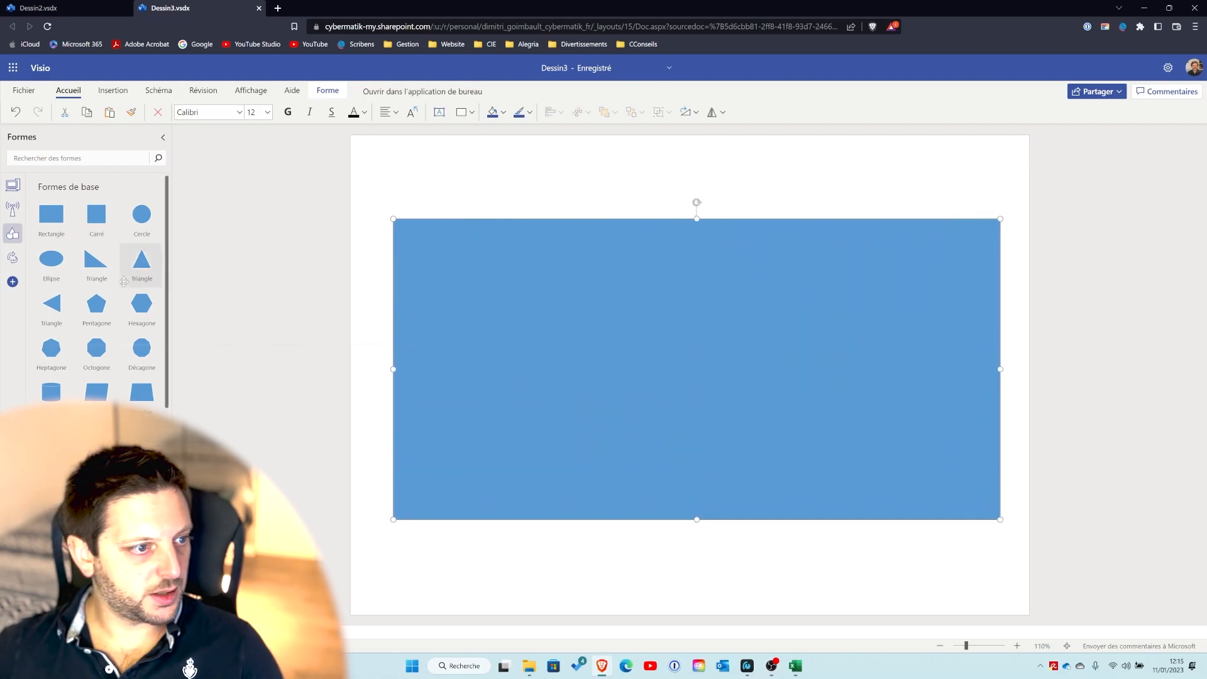
click(12, 208)
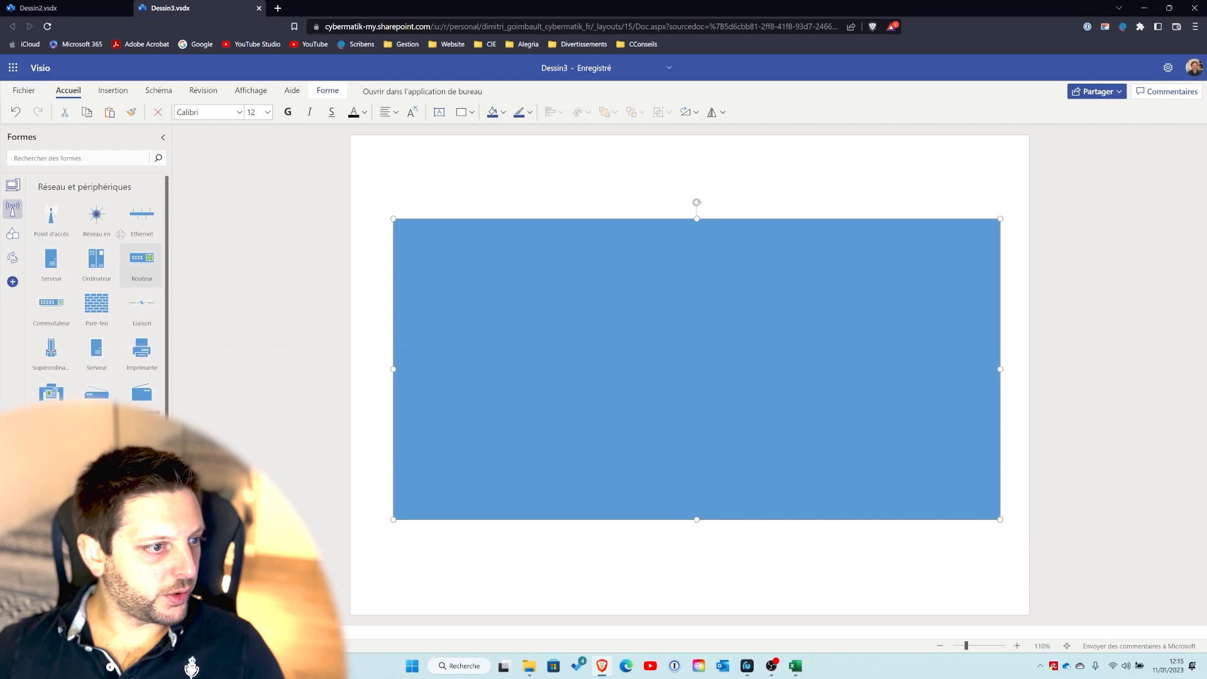
drag(51, 215, 514, 281)
click(631, 314)
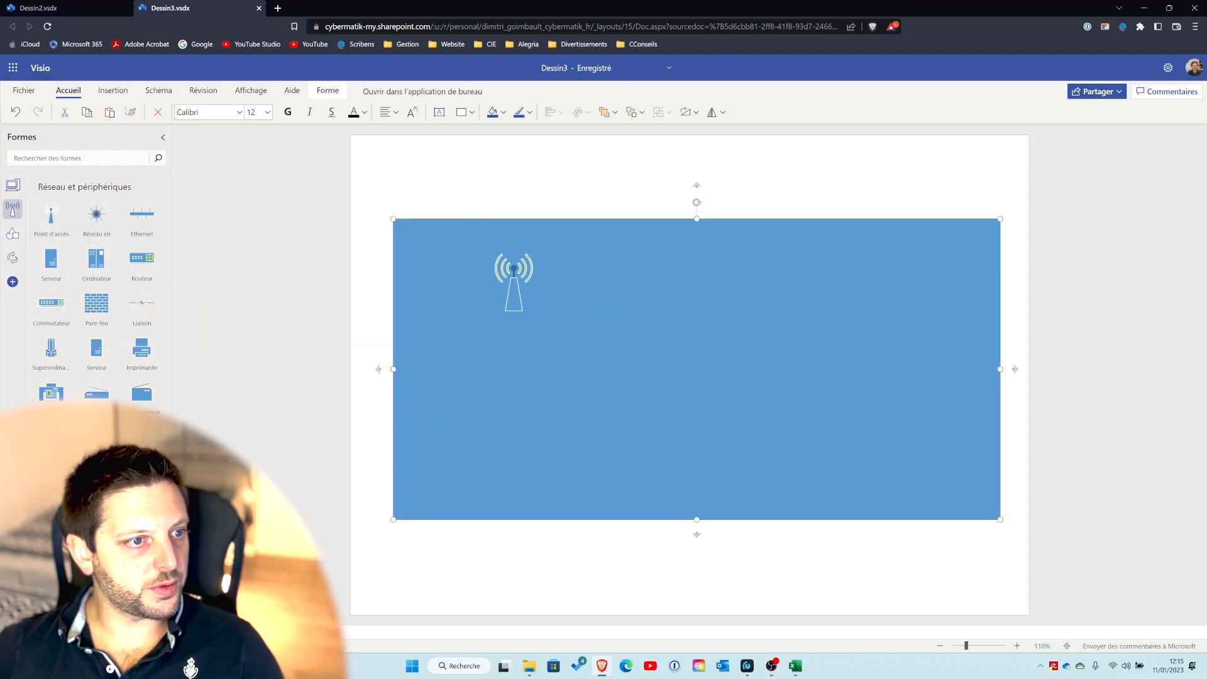
click(408, 91)
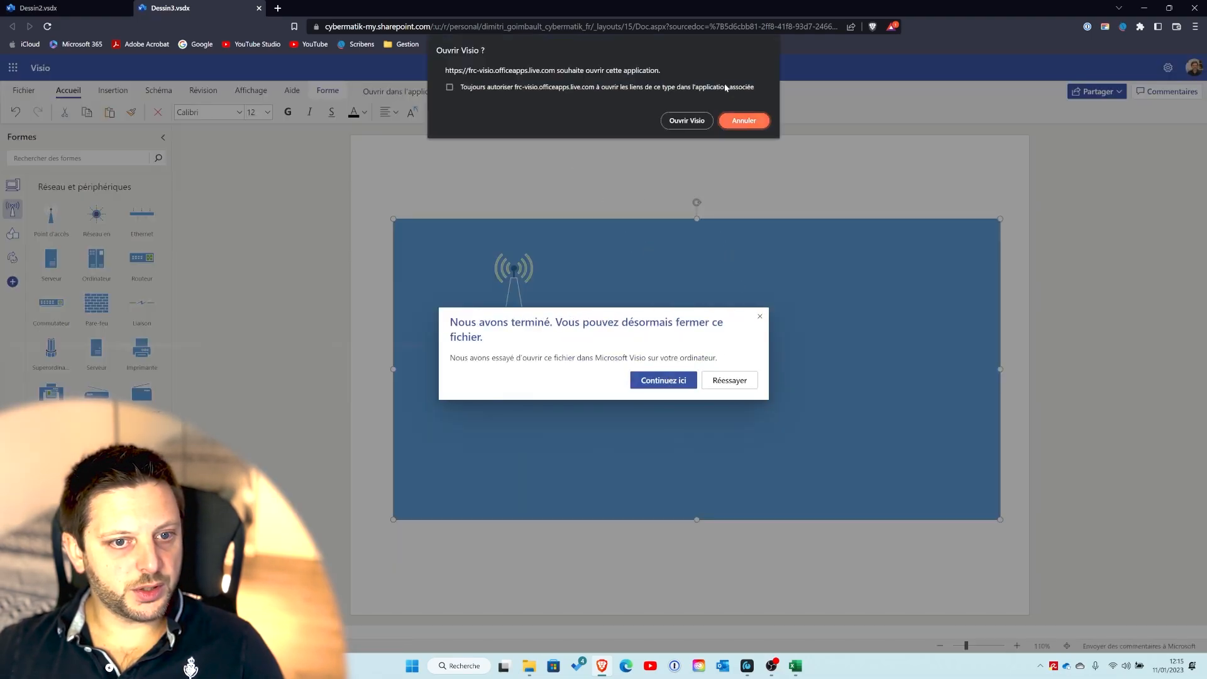
click(744, 120)
click(664, 381)
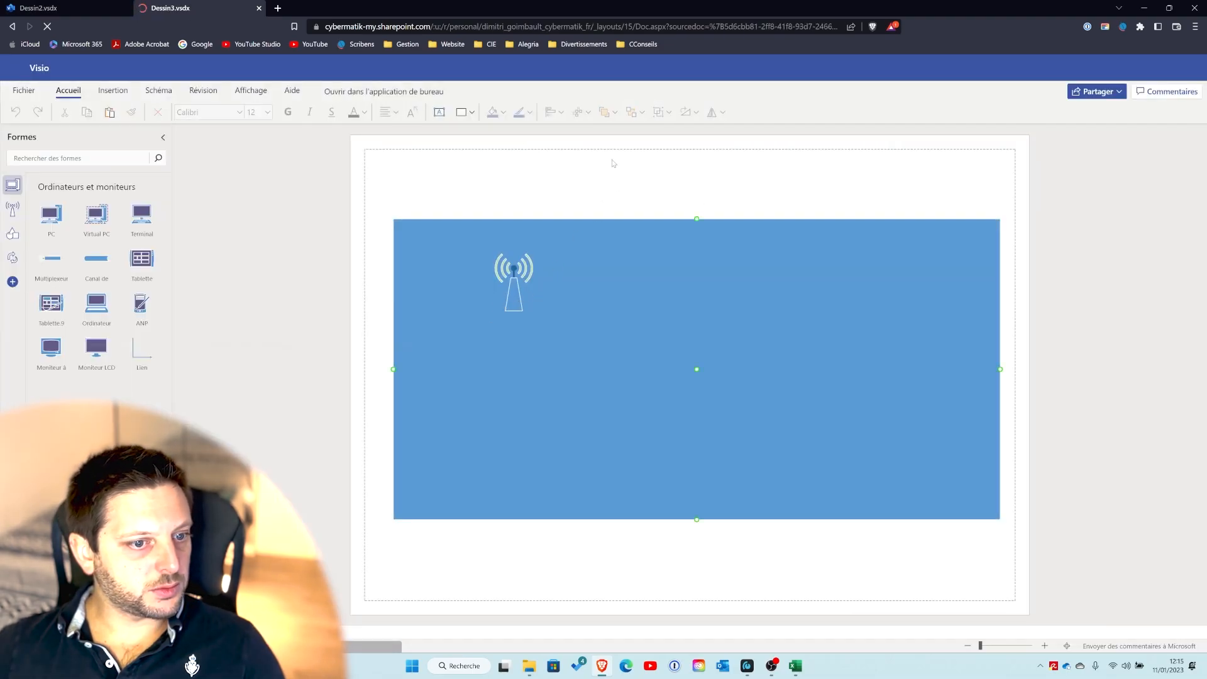
- Remove the fill from the large rectangle, leaving the access point as it is, and deselect everything
click(553, 265)
click(504, 113)
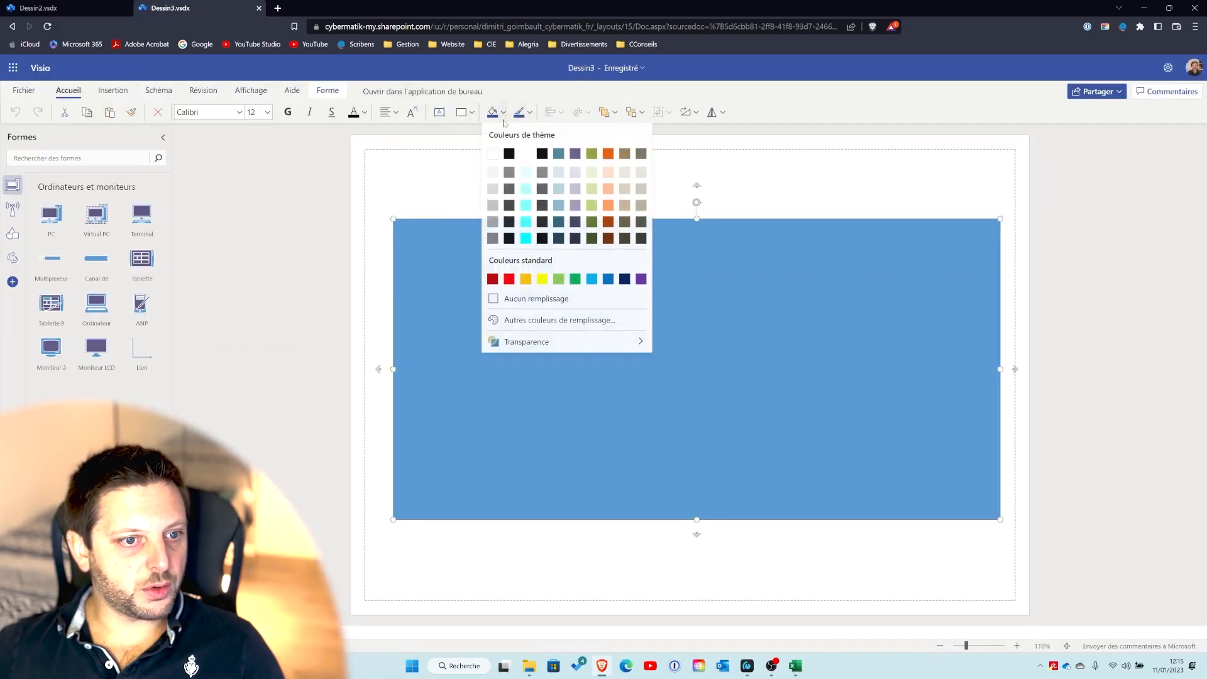
click(535, 299)
click(516, 294)
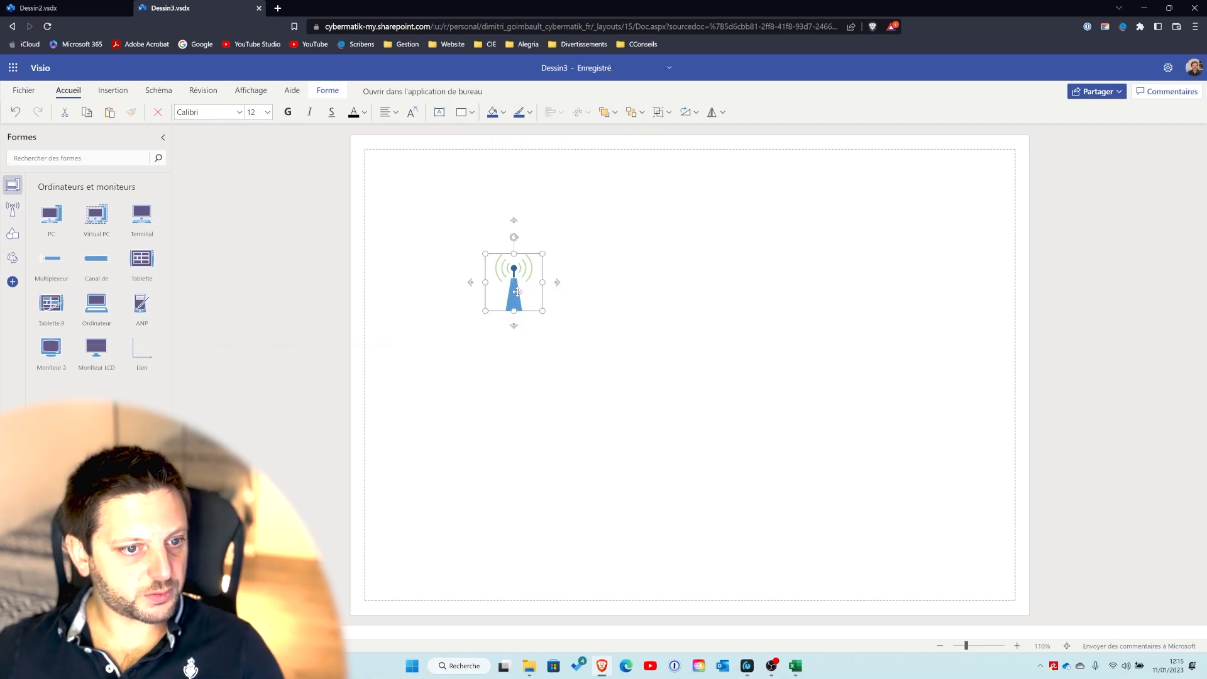
click(825, 428)
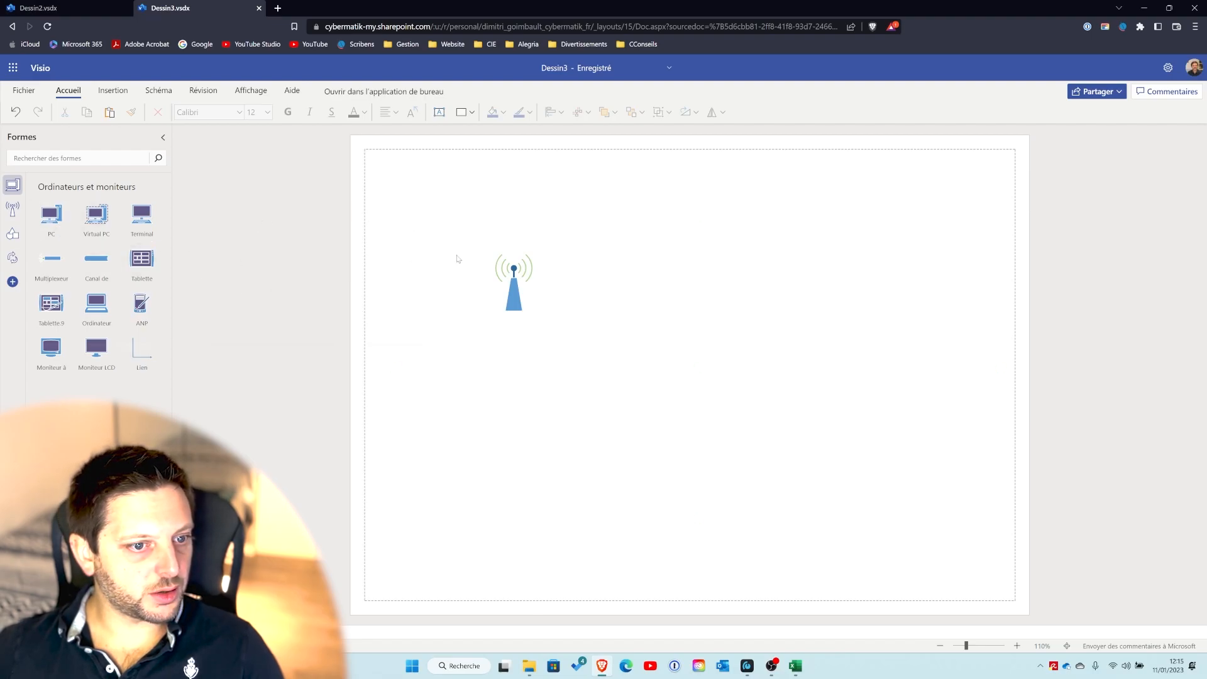
- Set the outline of the large rectangle to the standard dark blue
click(394, 336)
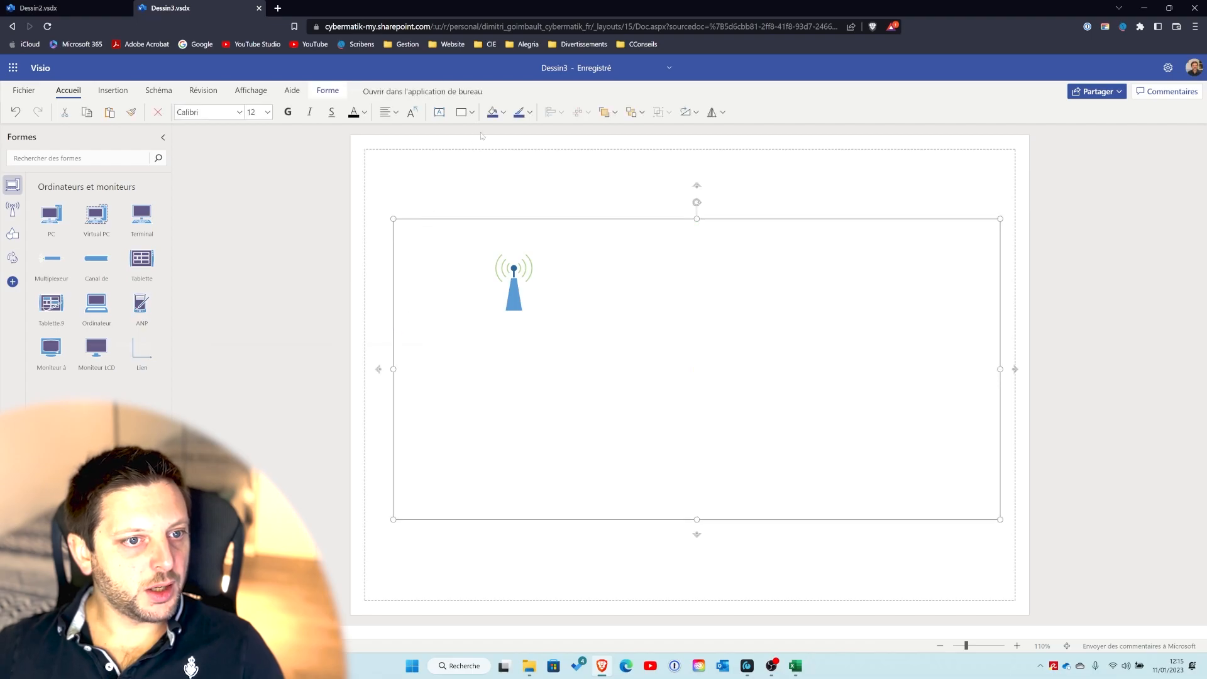
click(530, 112)
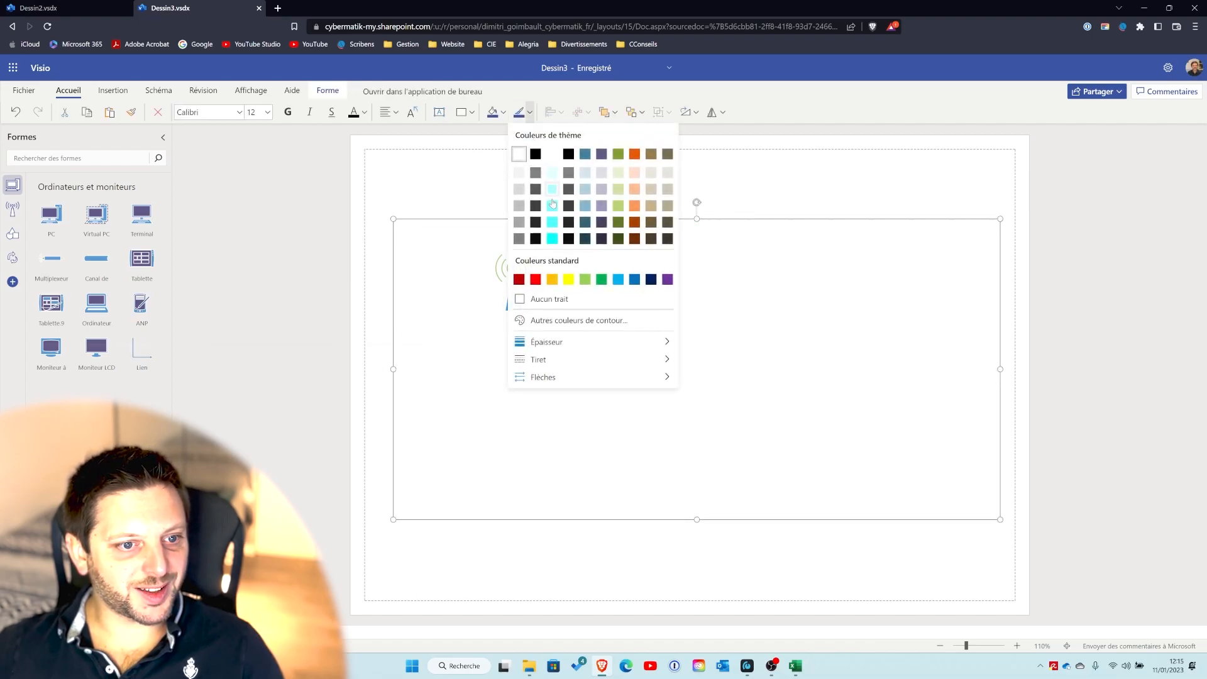
click(650, 279)
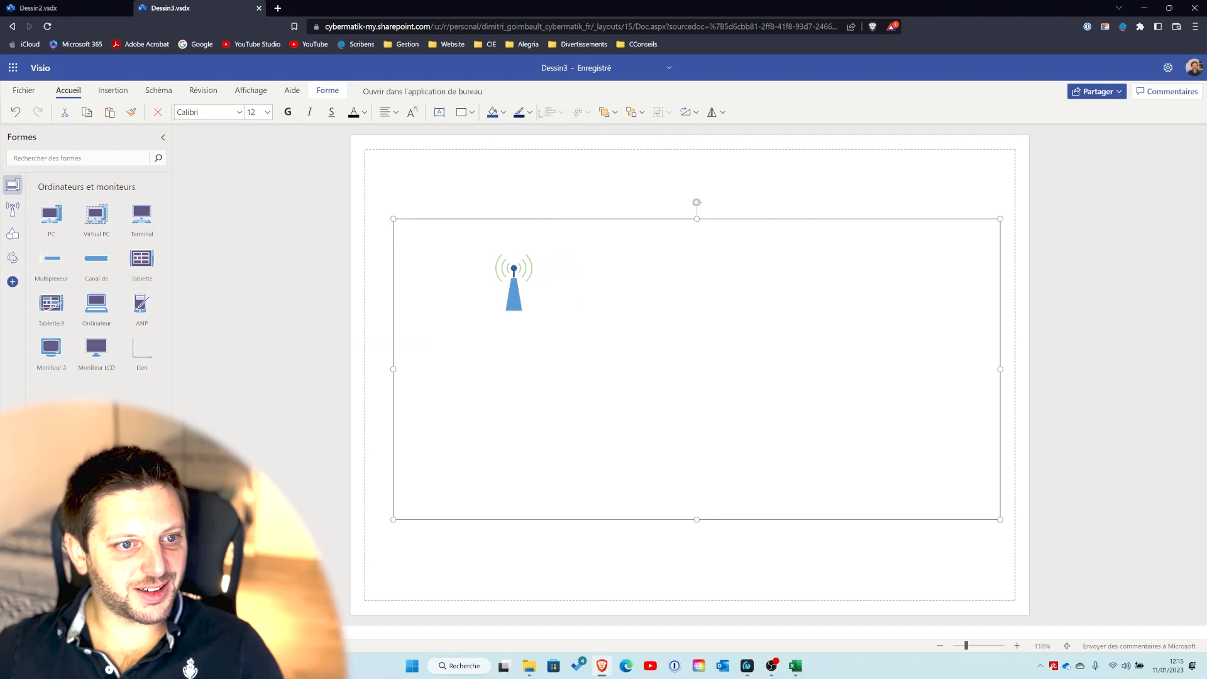
click(1029, 337)
- Shrink the access point and move it slightly down and to the left
click(514, 281)
mouse_move(513, 294)
mouse_down()
mouse_move(515, 324)
mouse_move(517, 297)
mouse_up()
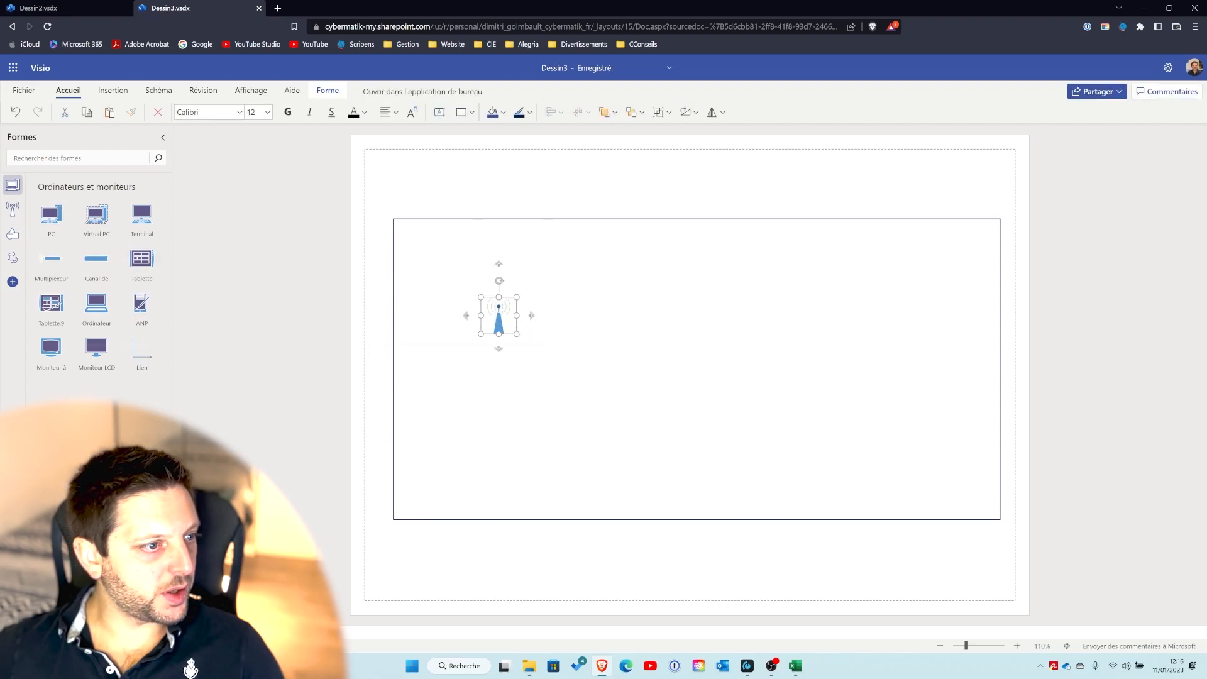
- Place an enlarged Rectangle in the upper-left corner of the large outline and move the access point below it
click(12, 233)
drag(63, 215, 442, 250)
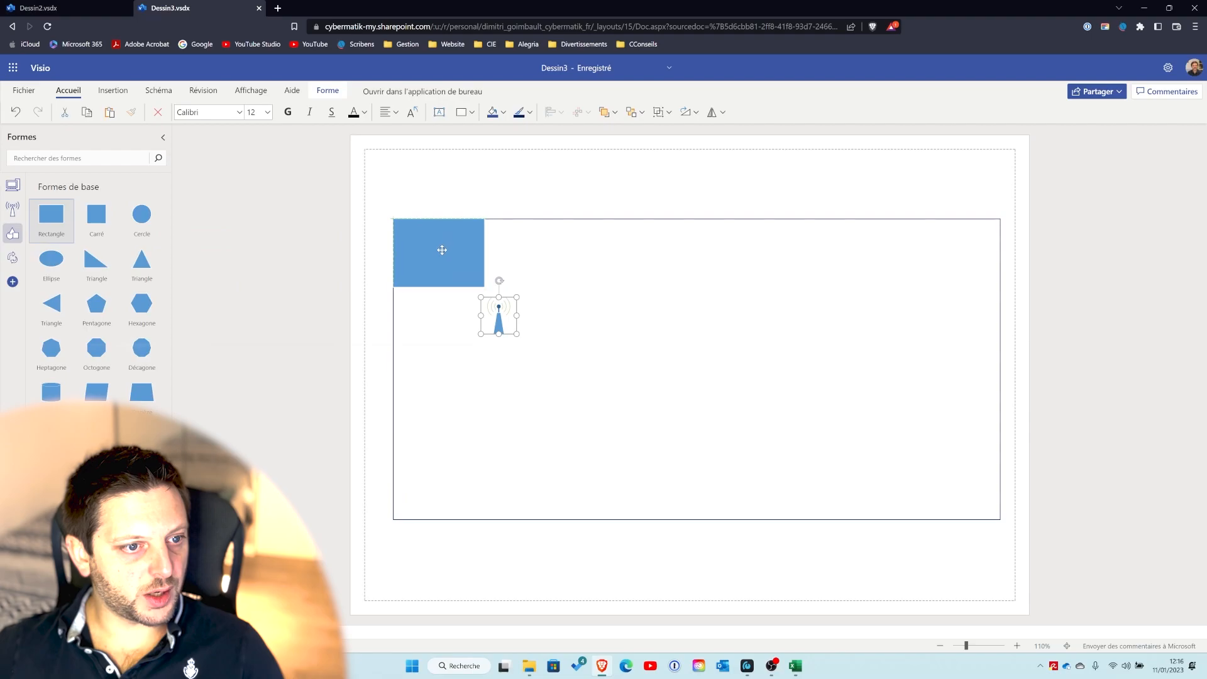
drag(489, 290, 497, 381)
click(499, 324)
- Add an enlarged Rectangle in the middle of the large outline and a smaller one in its lower-right corner
drag(747, 333, 895, 413)
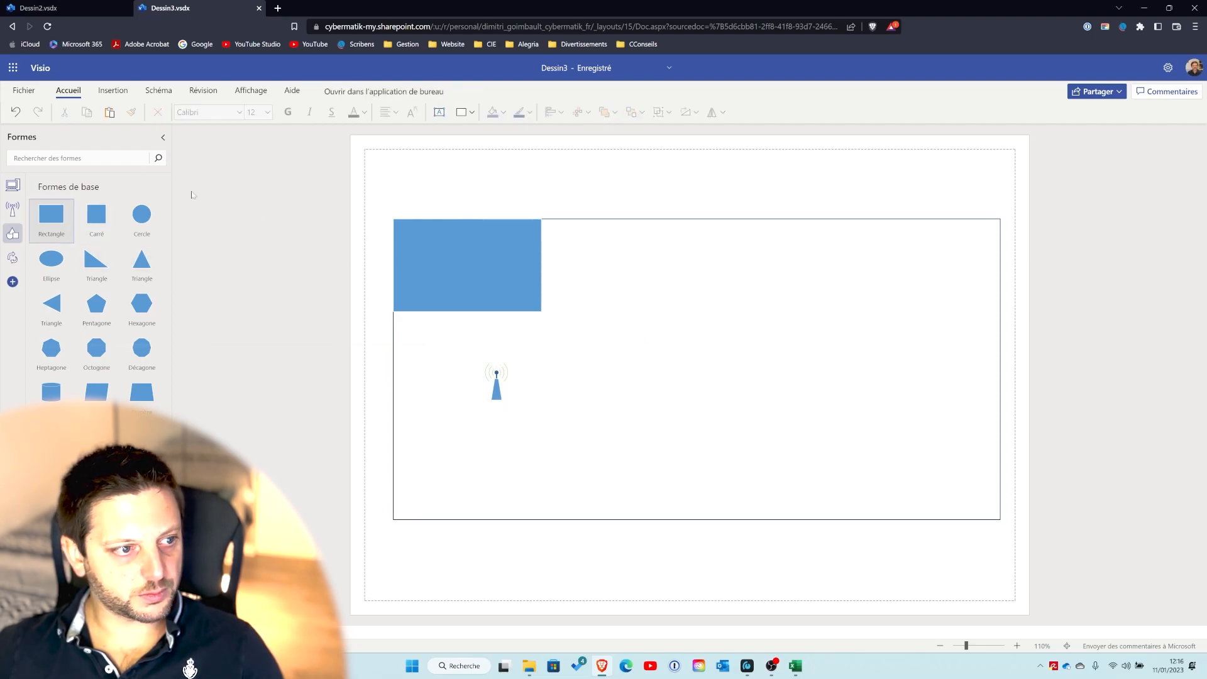
drag(315, 342, 884, 433)
drag(833, 385, 730, 355)
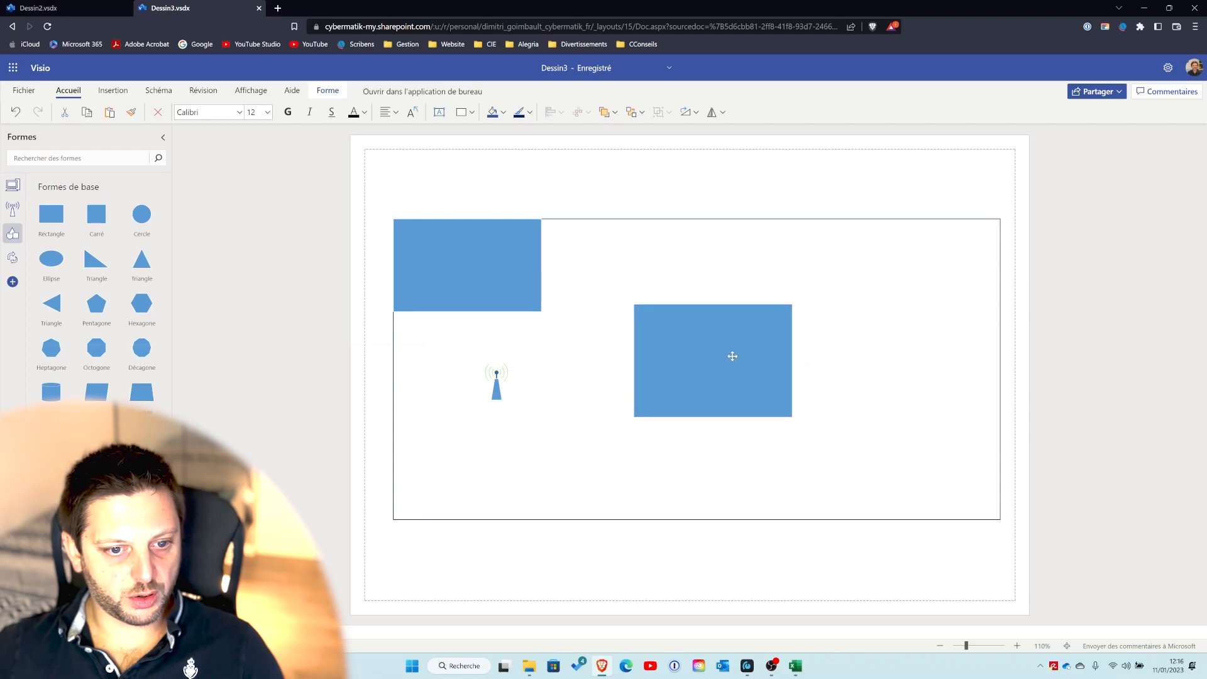
drag(53, 217, 946, 485)
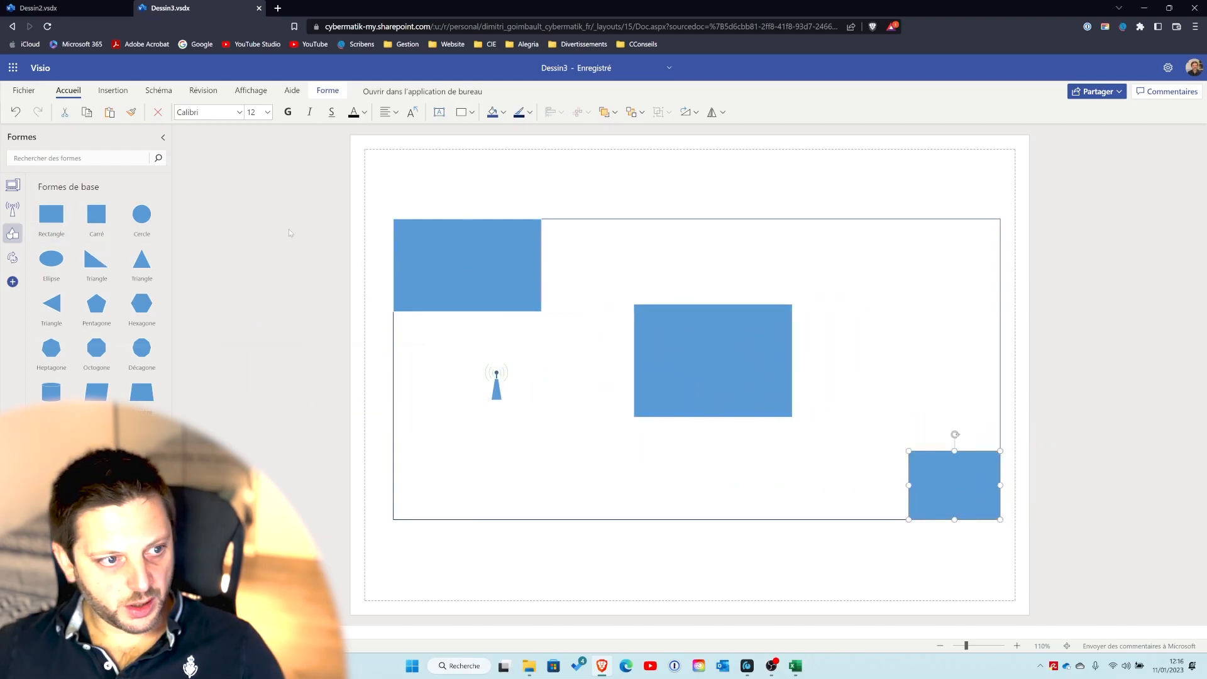
- Place three PC shapes side by side in the upper-left blue rectangle
click(12, 185)
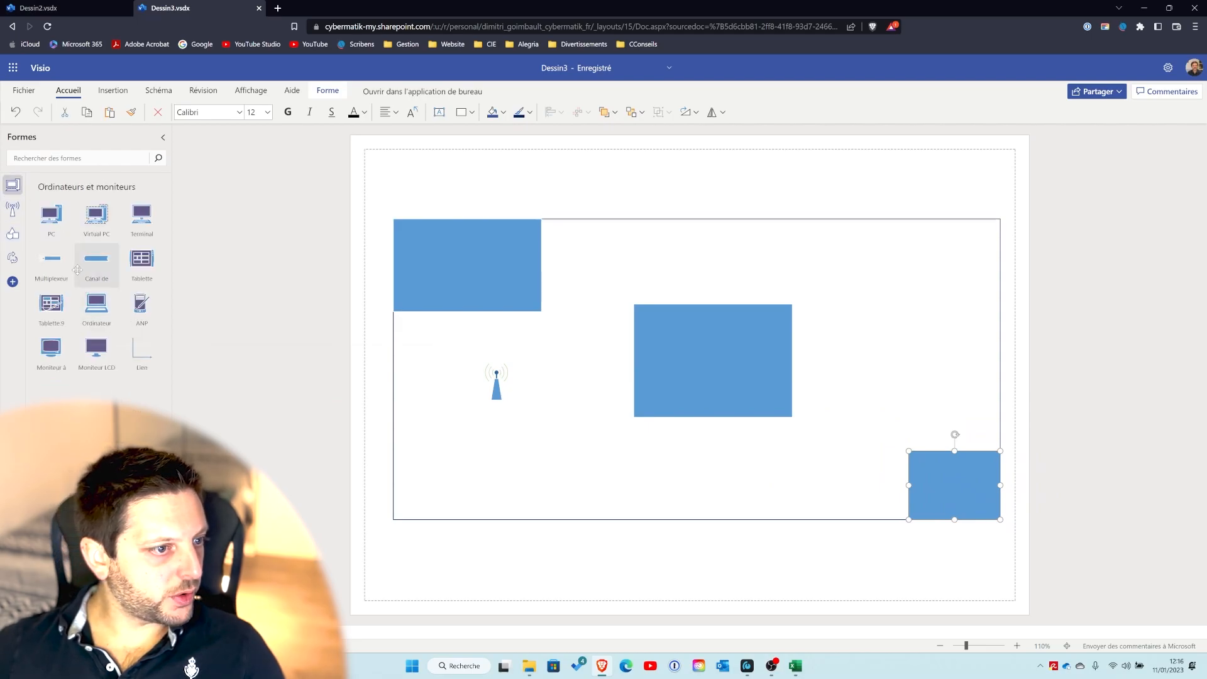
drag(50, 220, 465, 266)
key(ctrl+v)
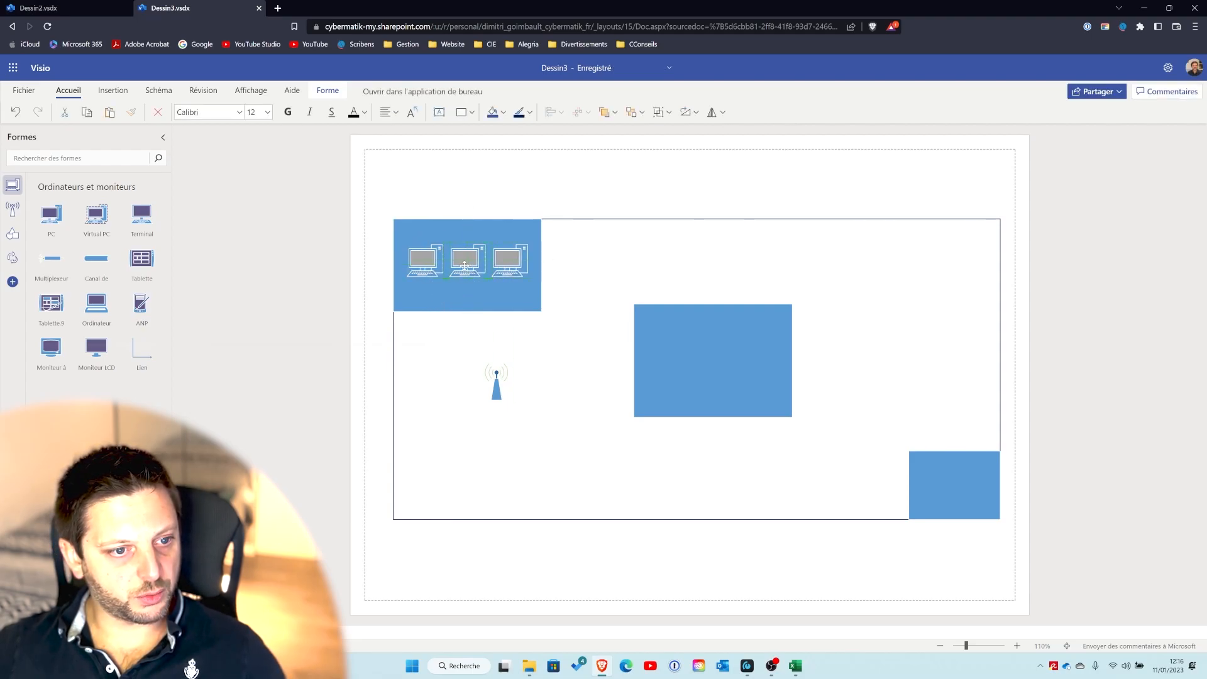
- Copy the row of three PCs and centre the copy in the middle blue rectangle
ctrl+click(467, 263)
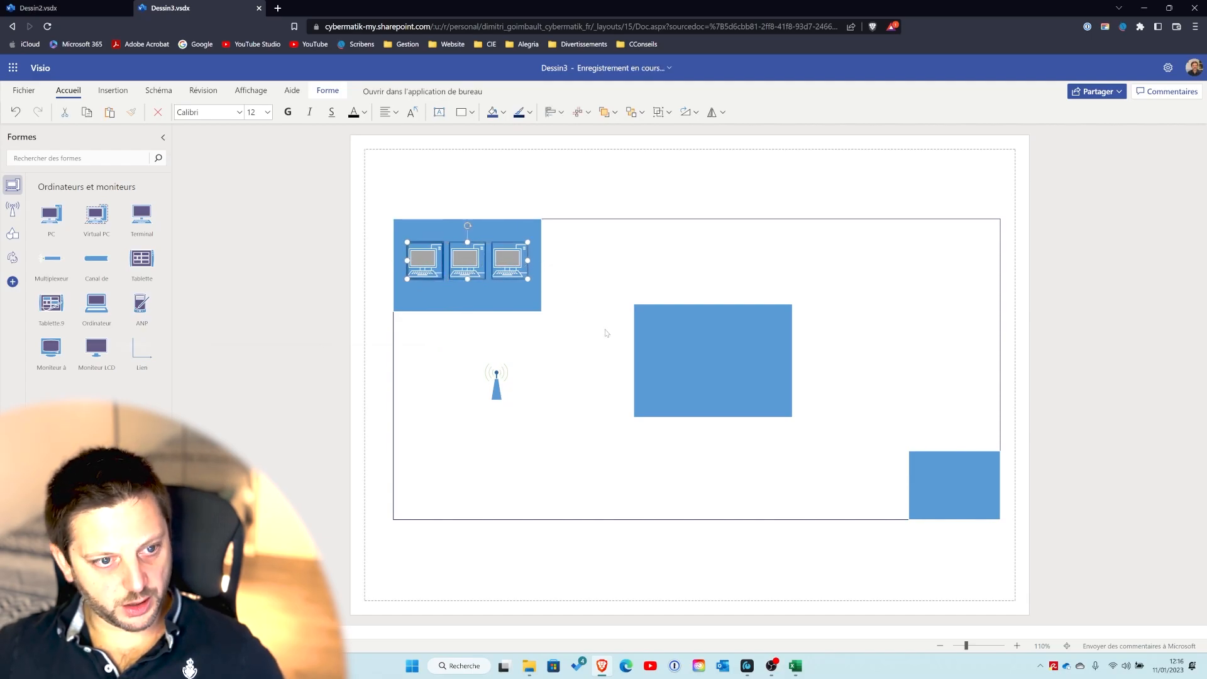
key(ctrl+v)
drag(515, 269, 727, 356)
click(781, 363)
click(767, 363)
- Paste a single PC and position it in the small lower-right blue rectangle
click(956, 494)
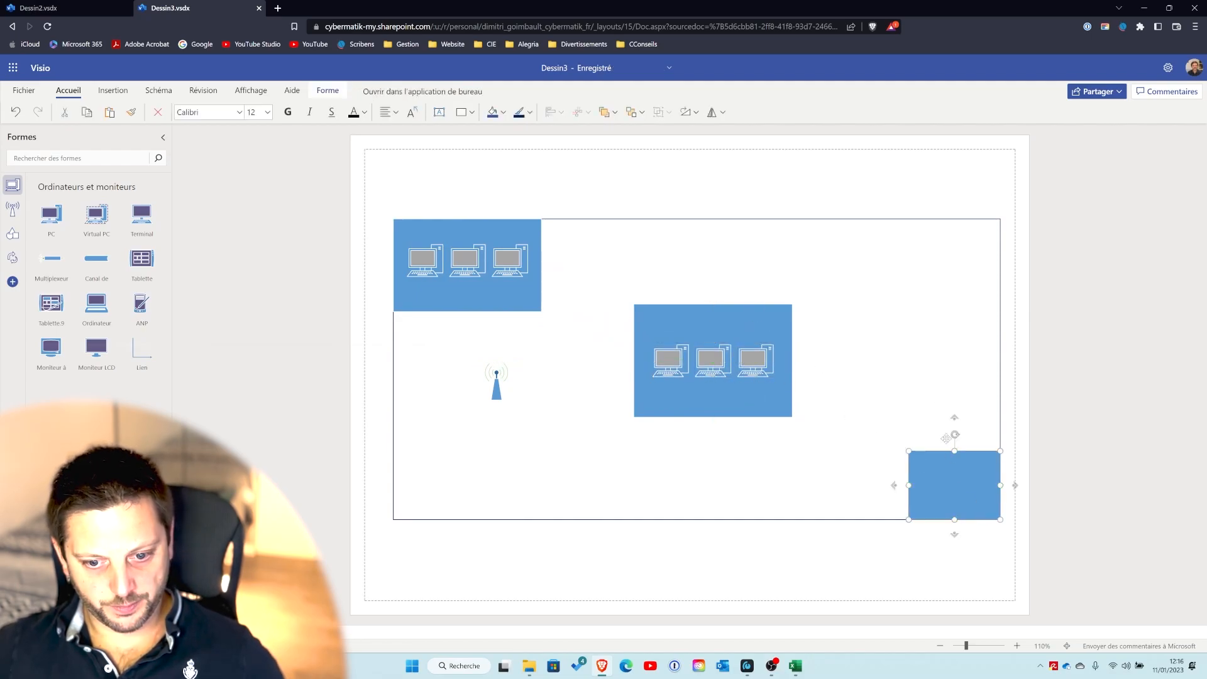
key(ctrl+v)
drag(968, 497, 962, 489)
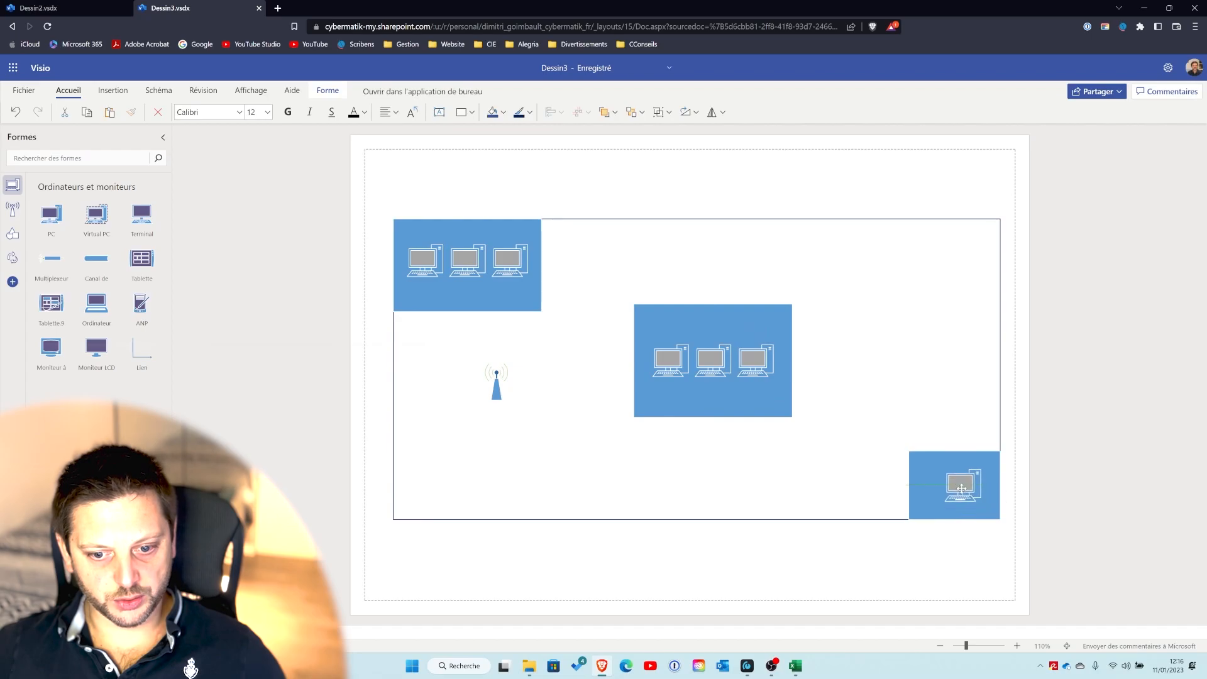
- Select the access point below the upper-left blue rectangle
click(495, 389)
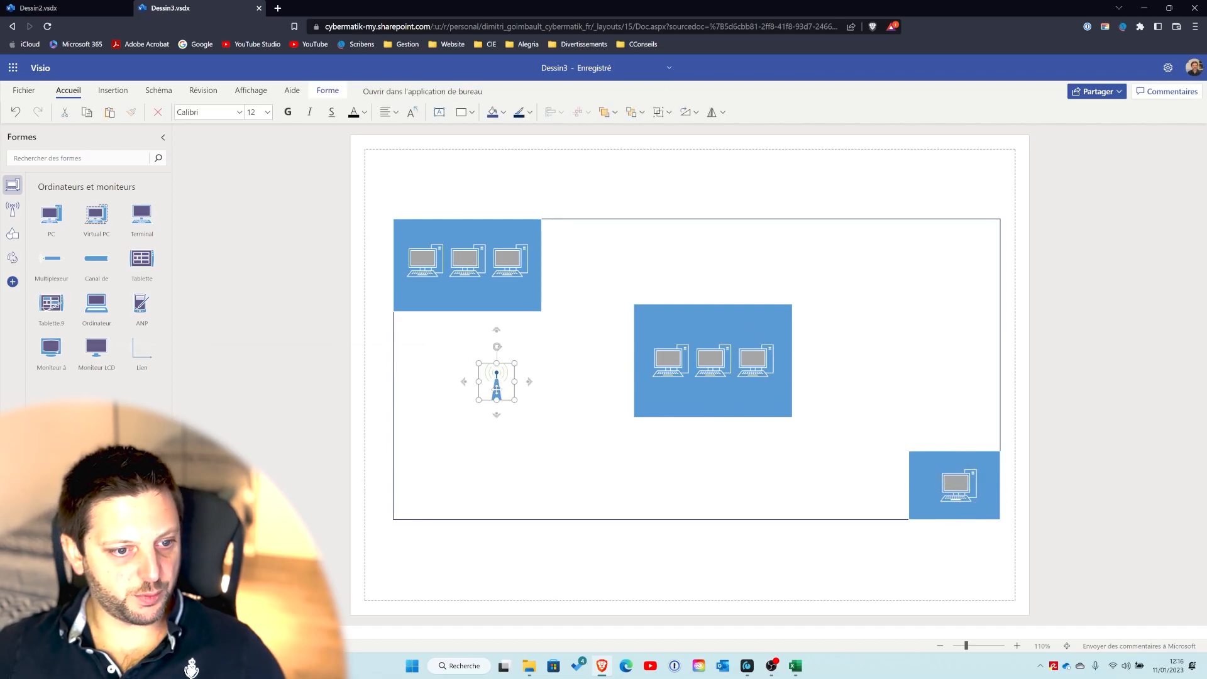